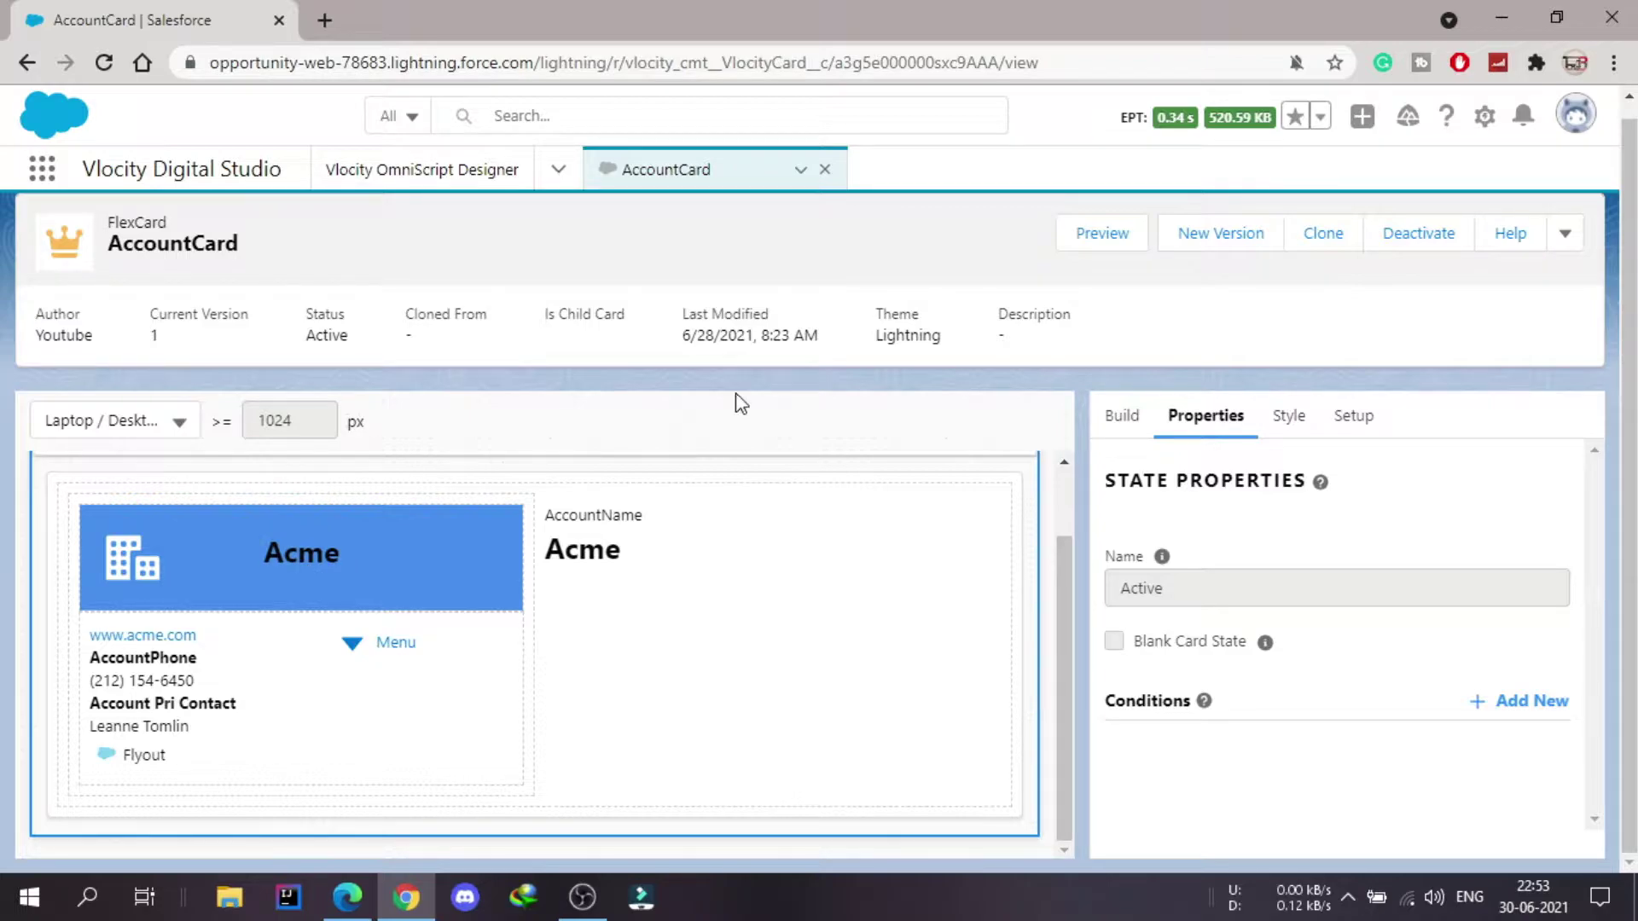
Search the OmniScripts for "pri" and open Team Starter Update Account Primary Contact under team/updateAccountPrimaryContact
left_click(438, 185)
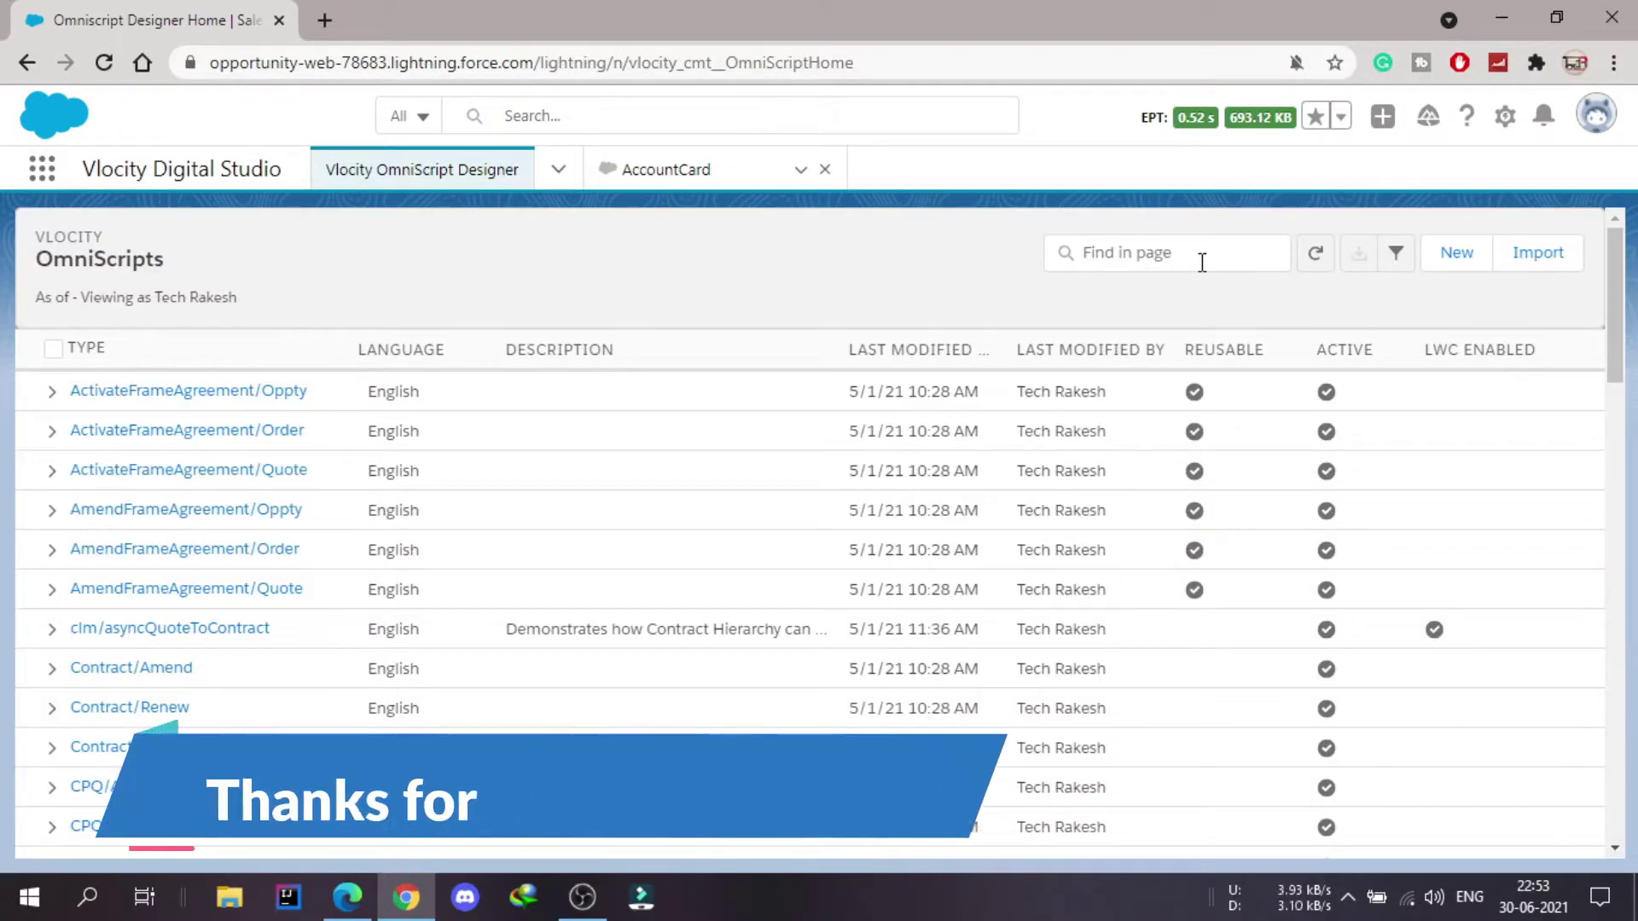
left_click(1201, 261)
type("pri")
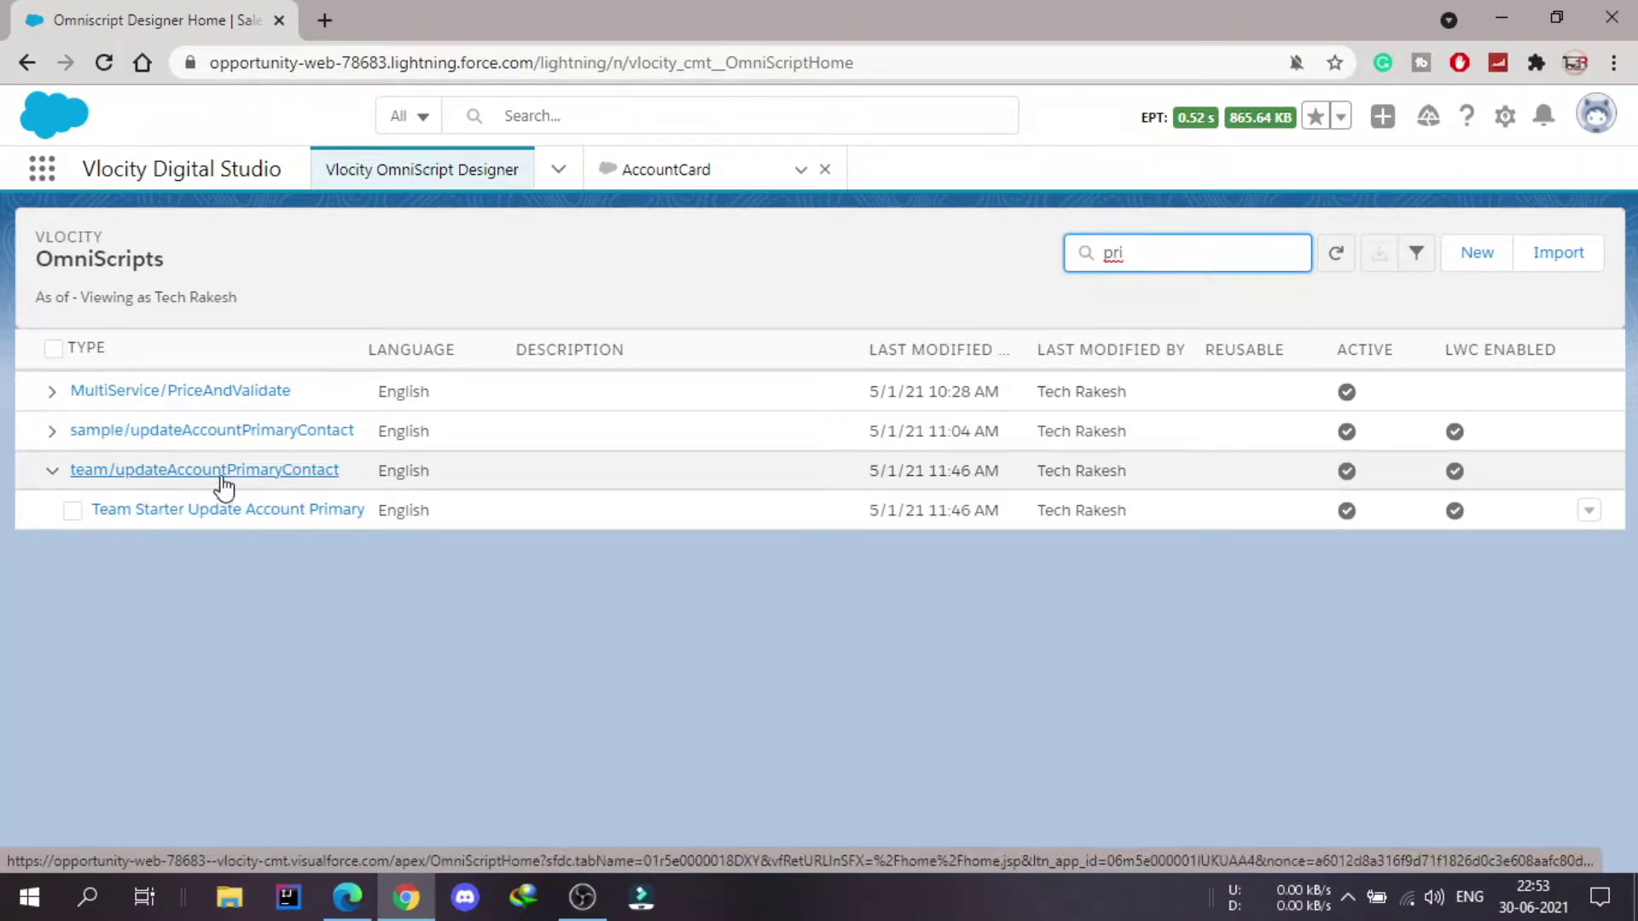
left_click(248, 512)
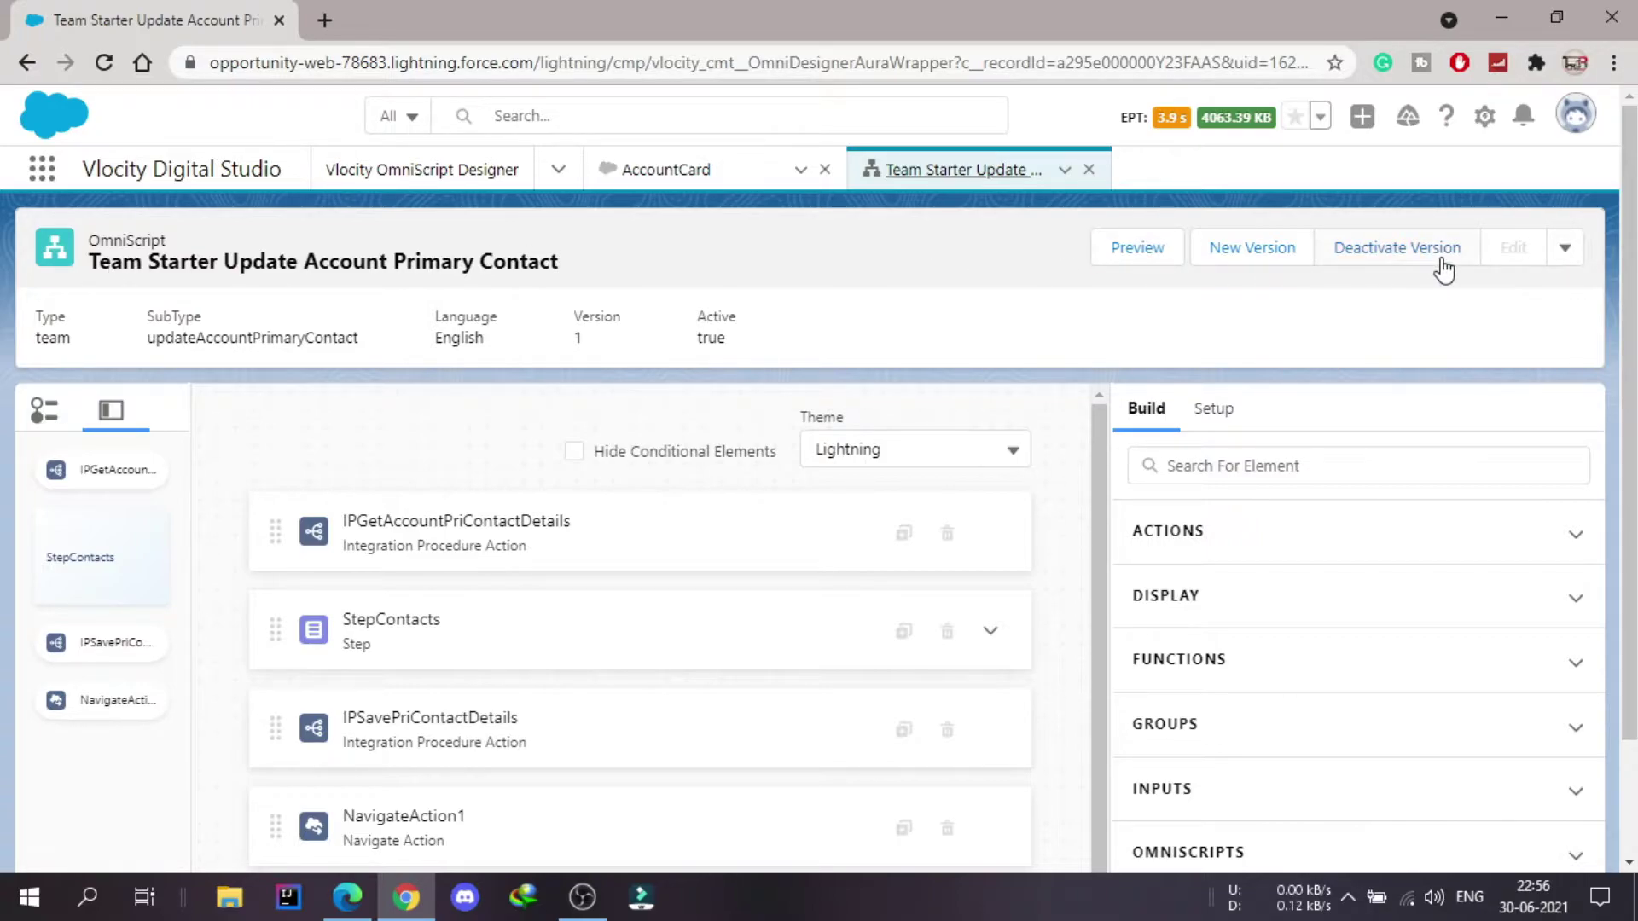
Create a new version of the OmniScript and rename it "Team Update Account Primary Contact"
left_click(1250, 258)
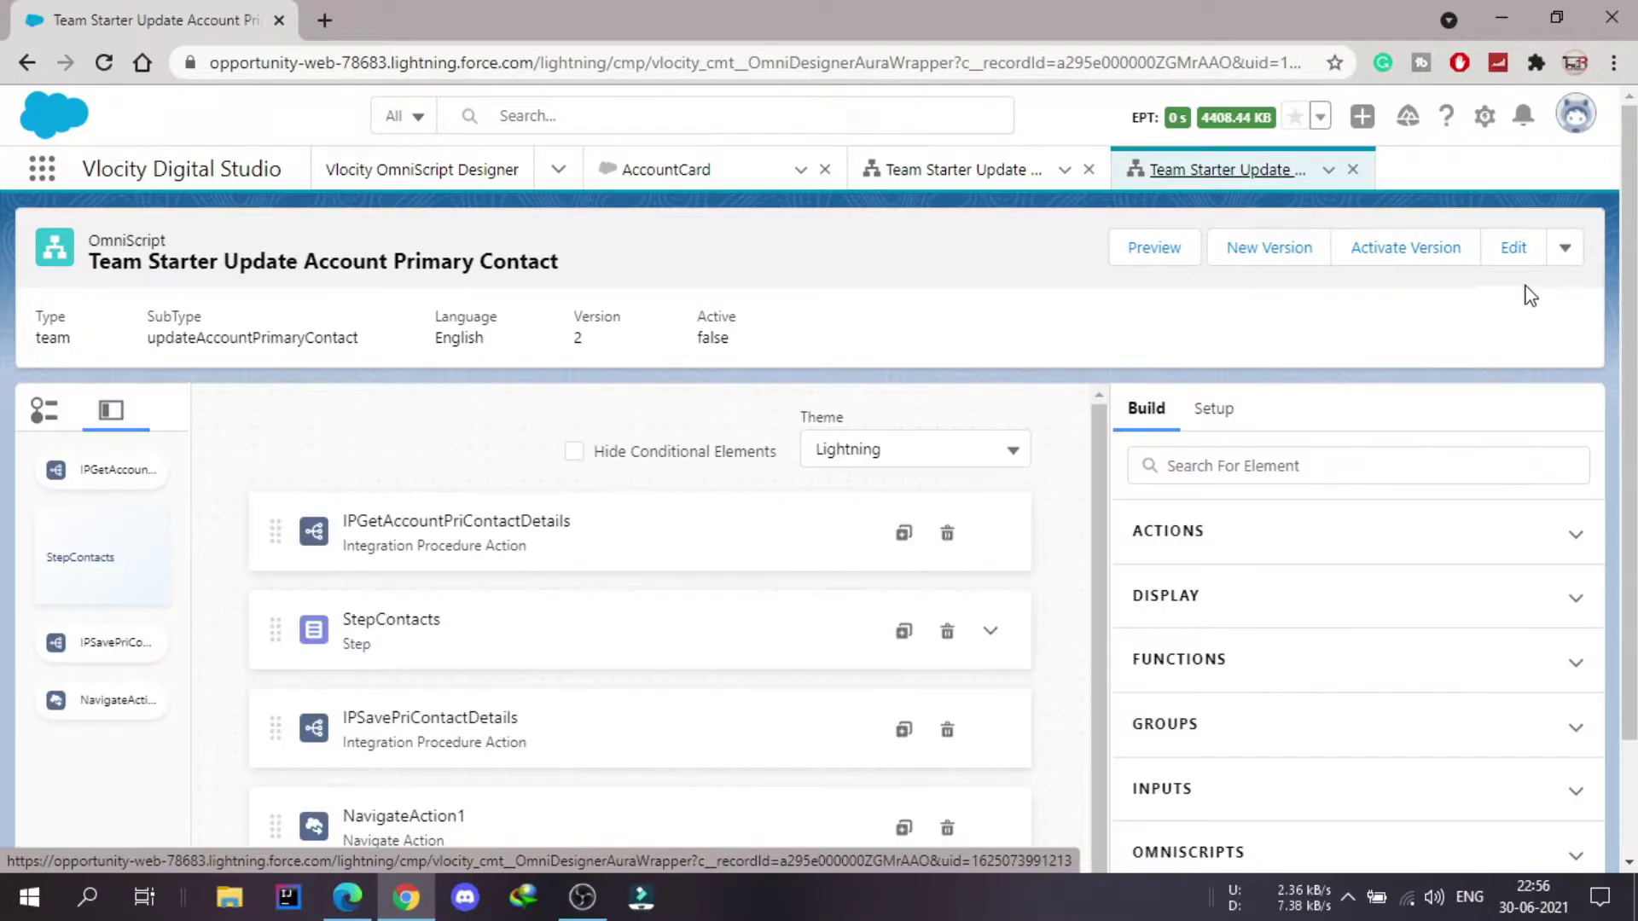
left_click(1513, 250)
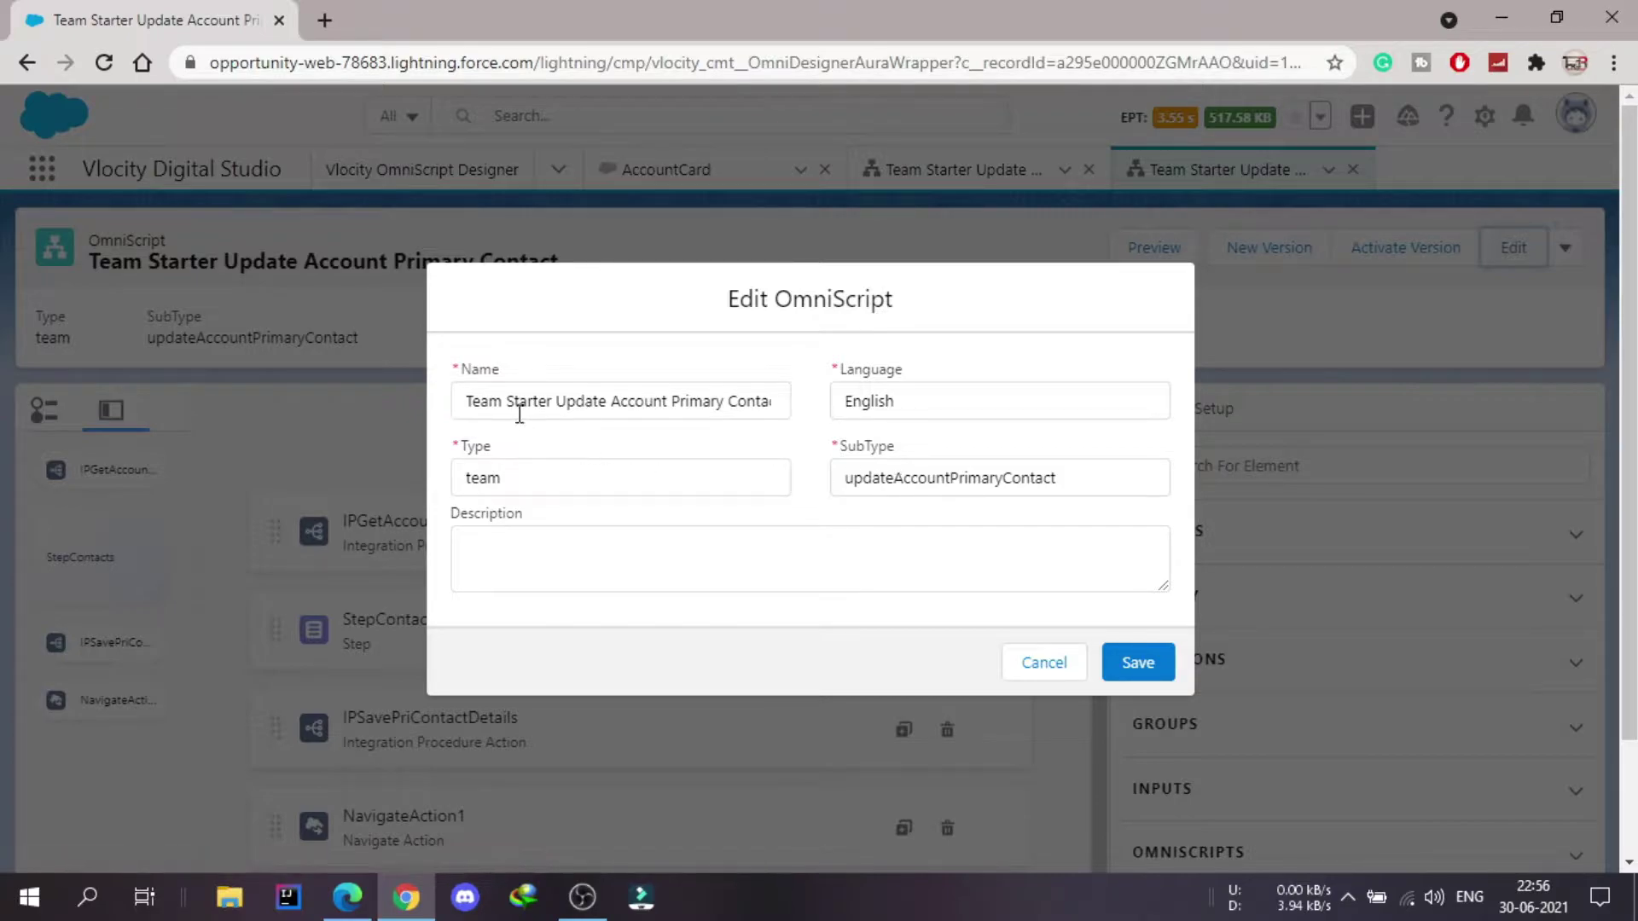
left_click(555, 403)
key("BackSpace")
key("BackSpace")
key("BackSpace")
key("BackSpace")
key("BackSpace")
key("BackSpace")
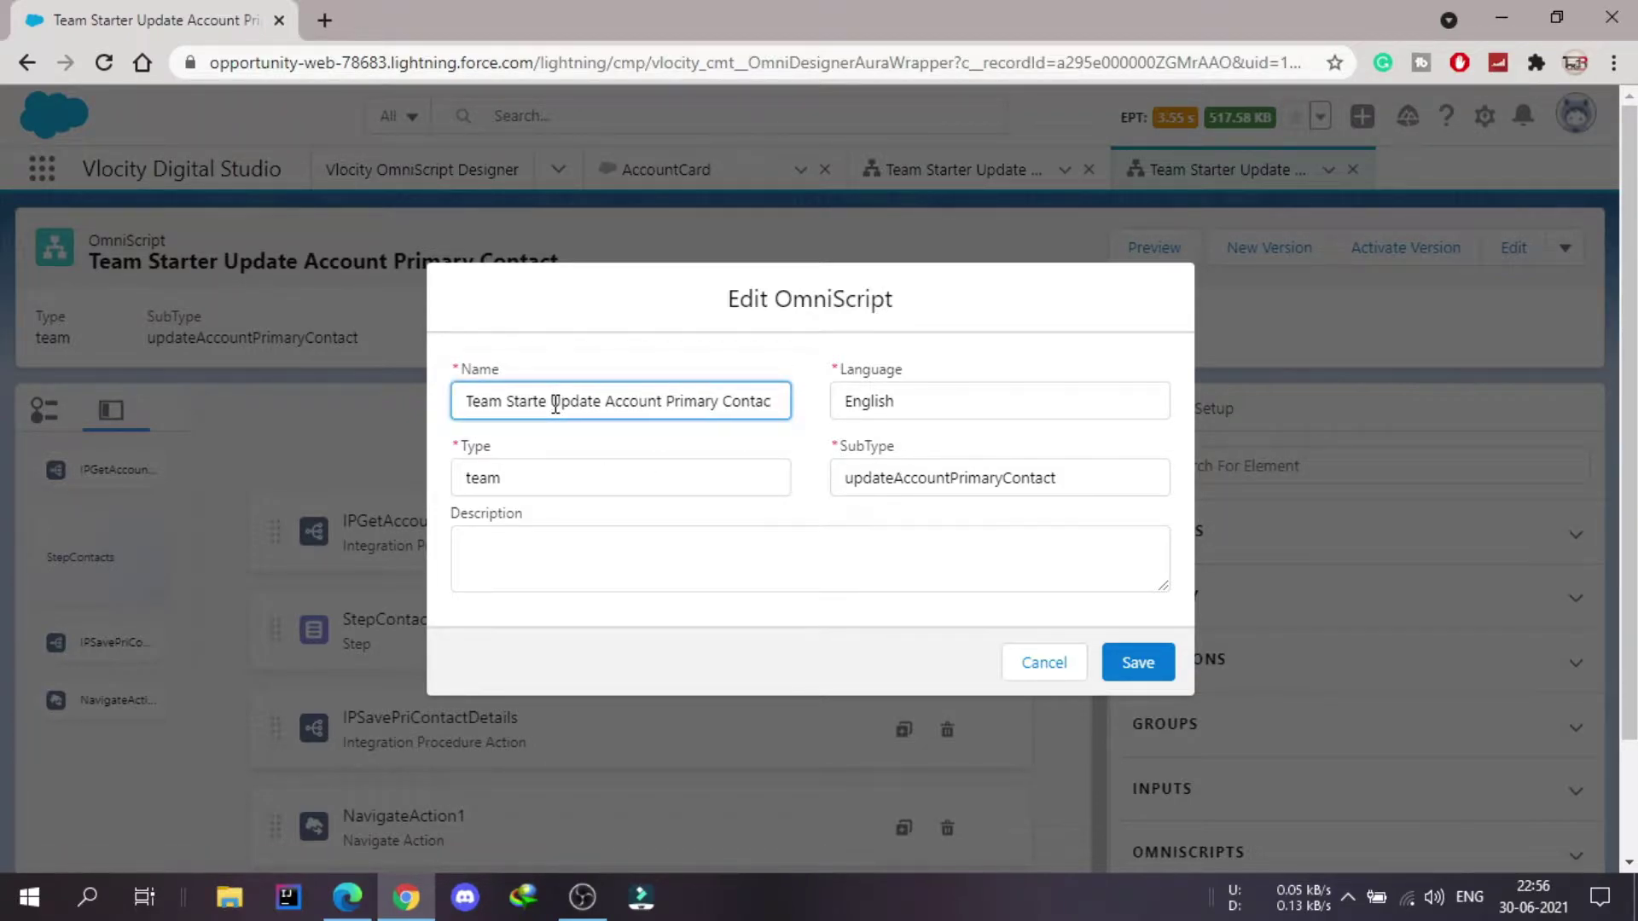
key("BackSpace")
key("BackSpace")
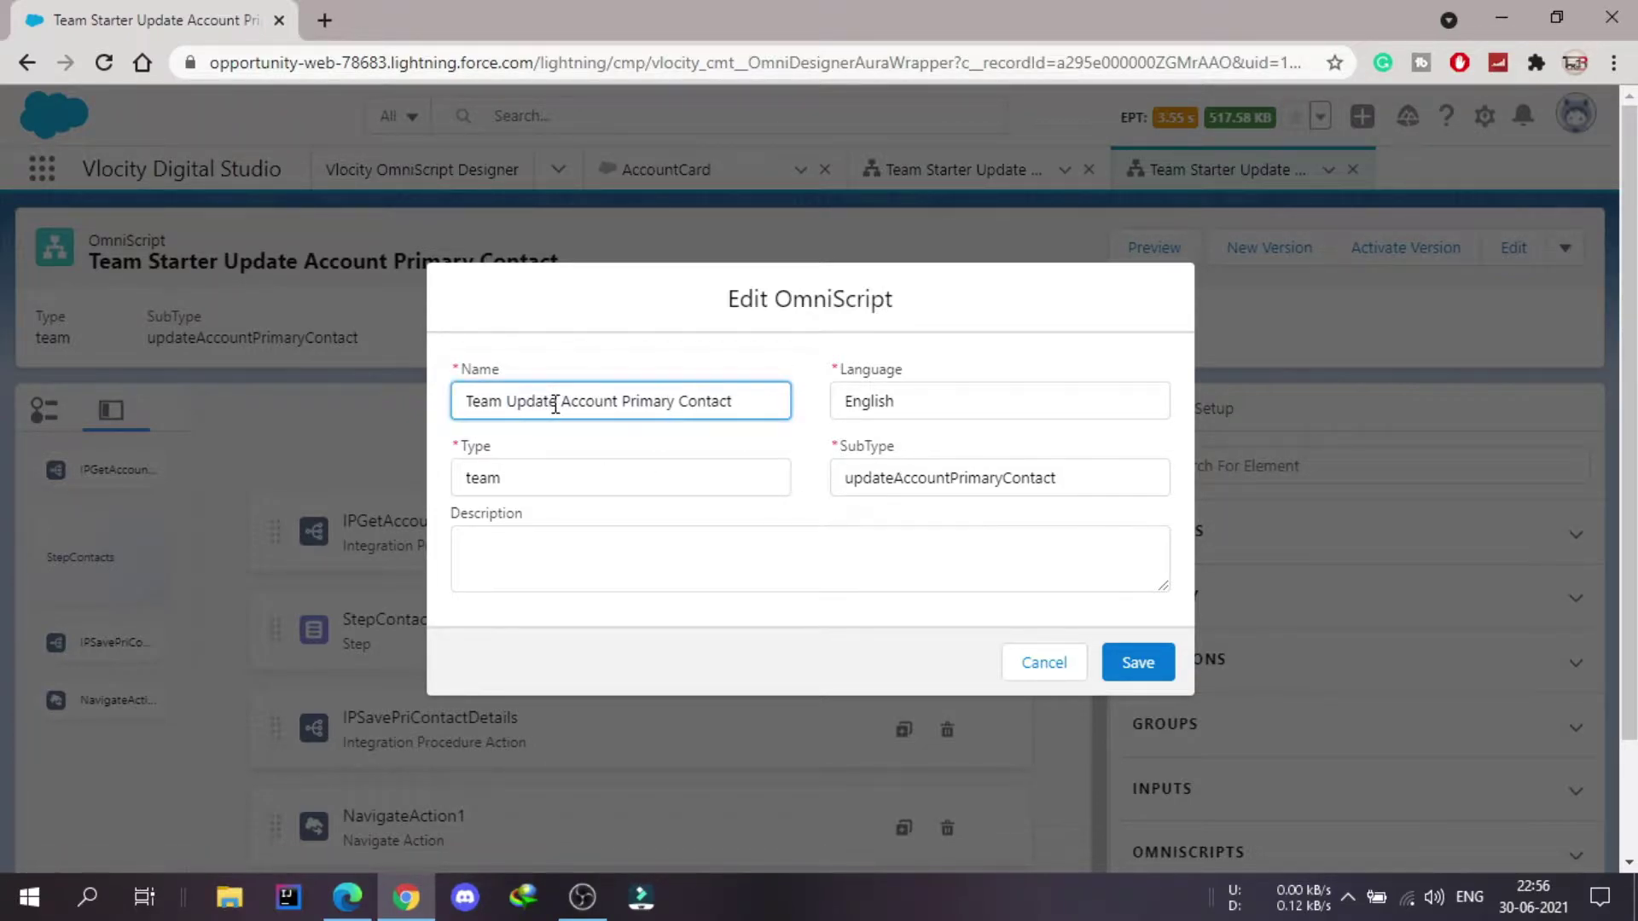
left_click(1138, 664)
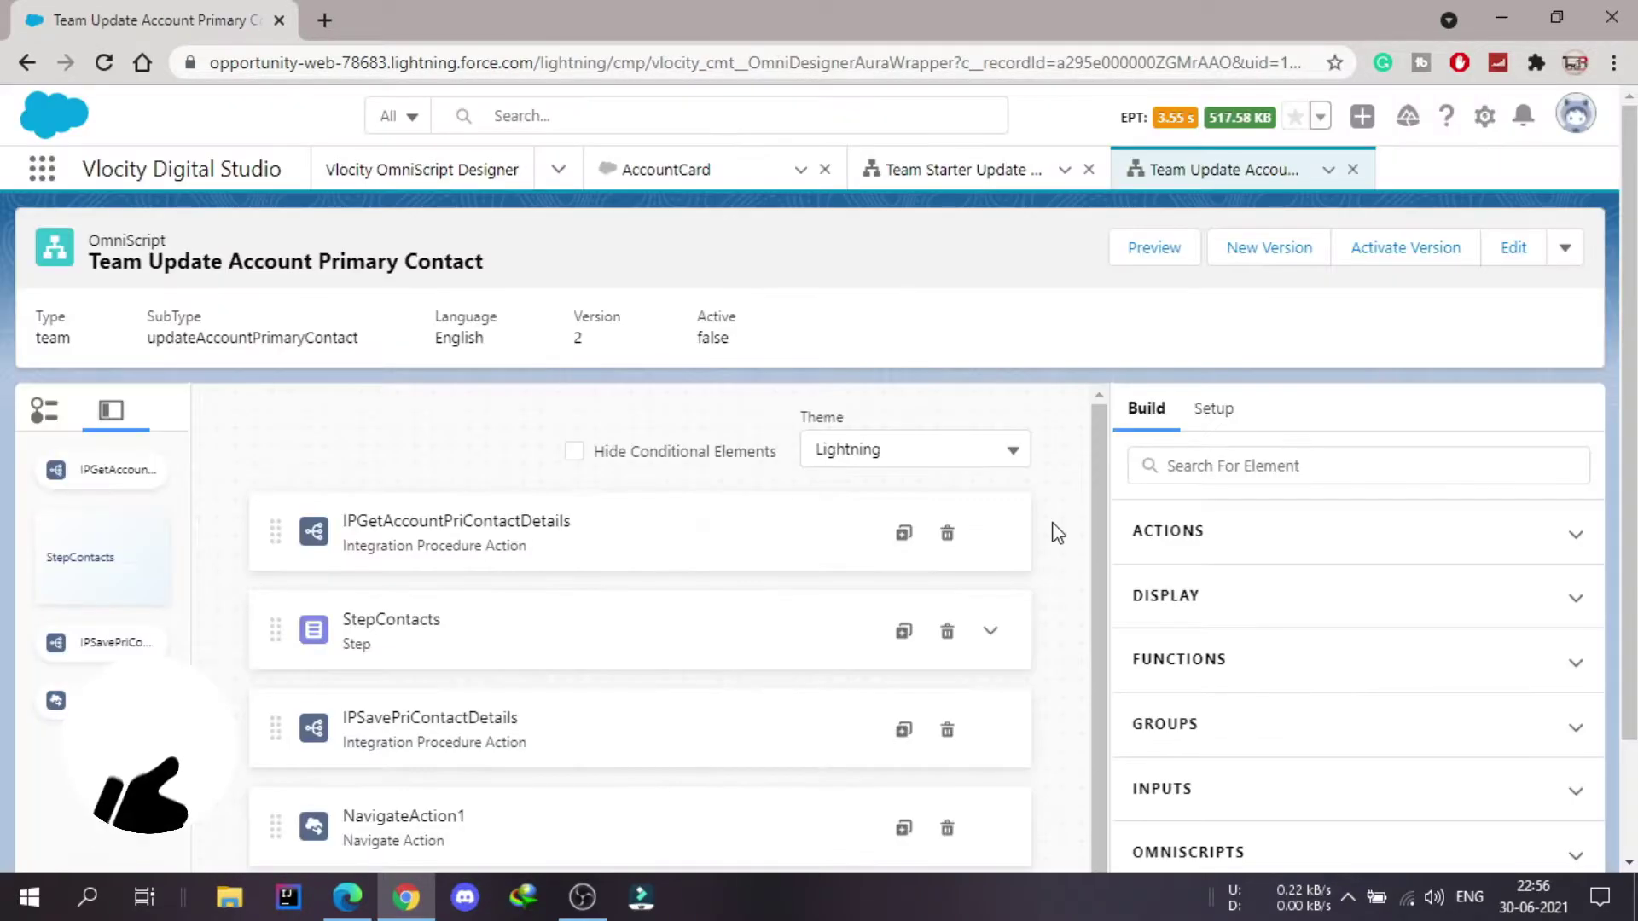
Look at the AccountCard FlexCard and return to the elements of the new OmniScript version
scroll(1058, 533, "down", 2)
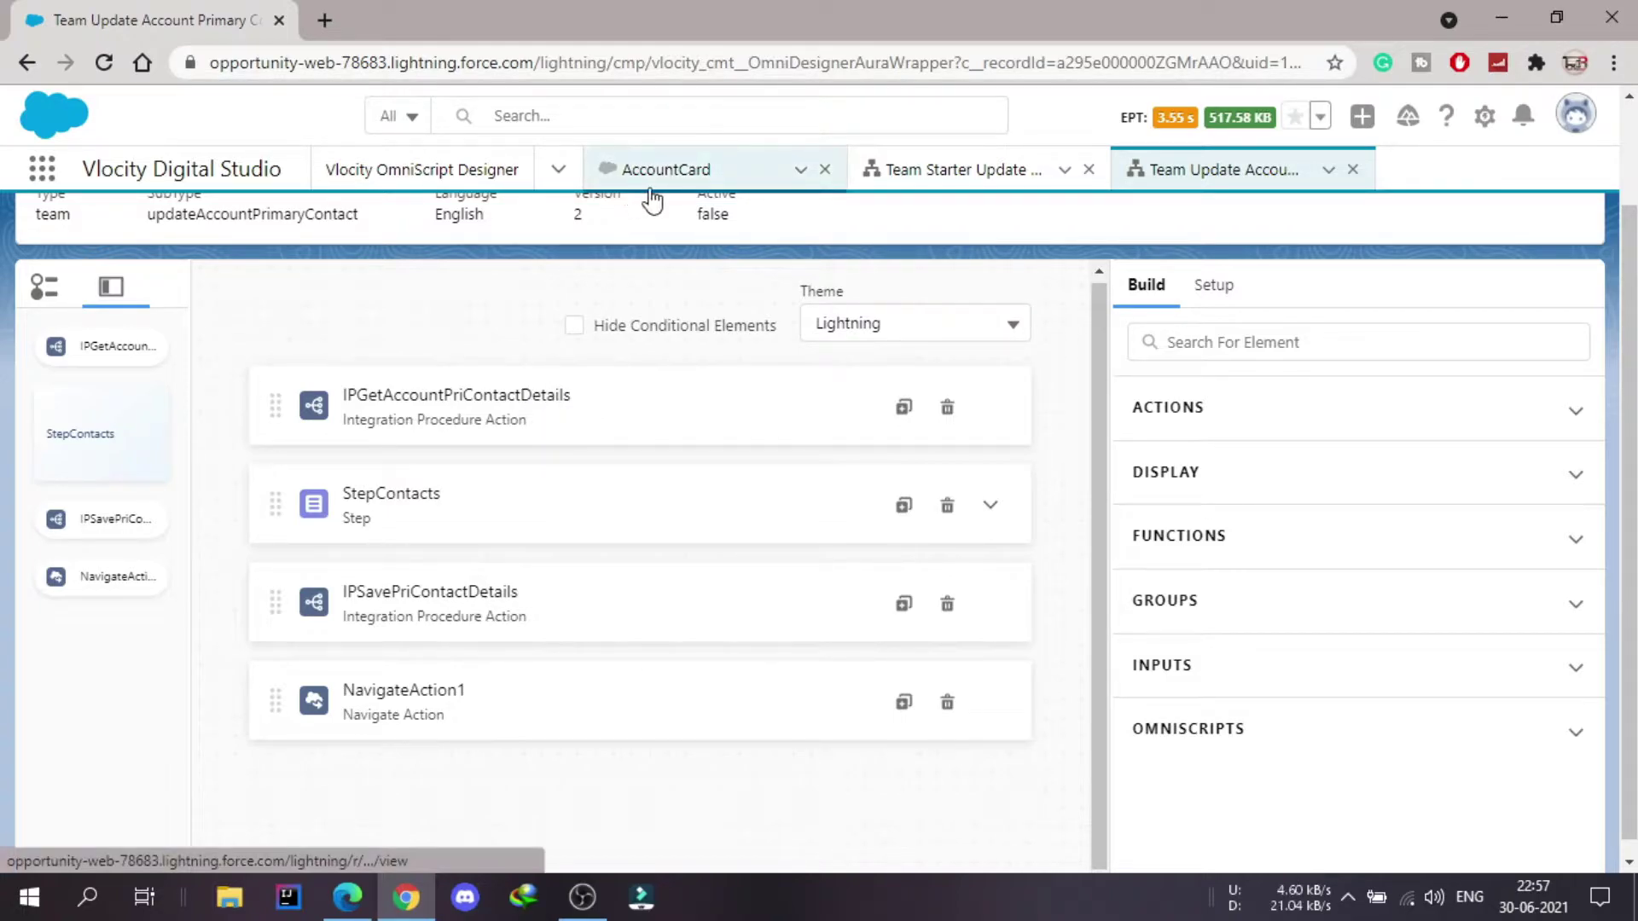
left_click(698, 186)
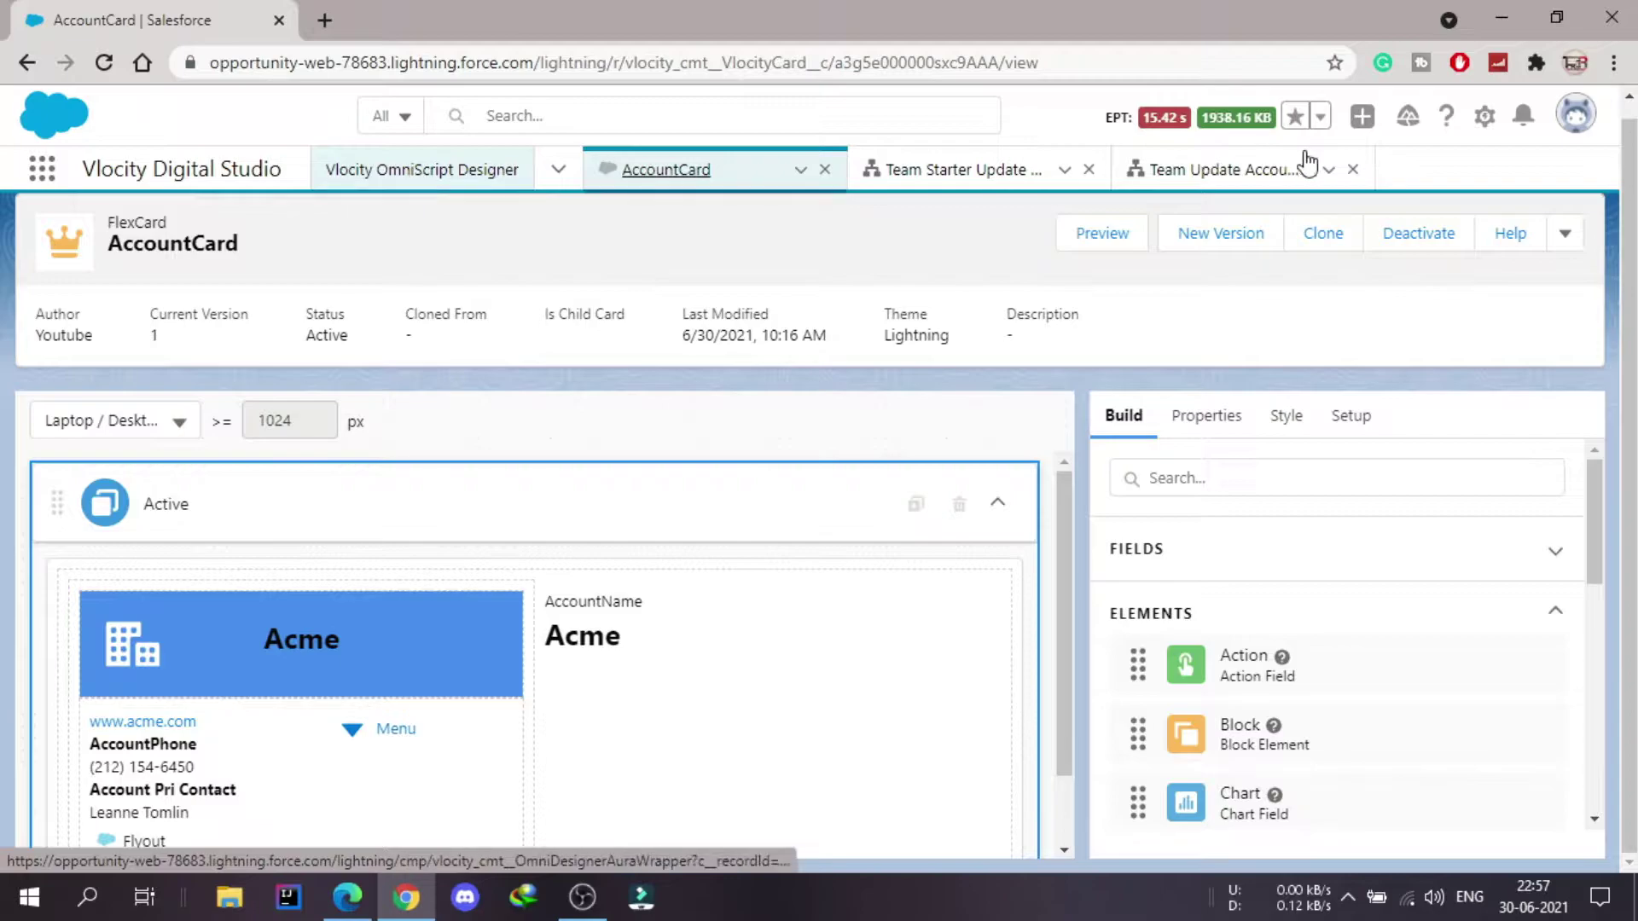
left_click(1233, 174)
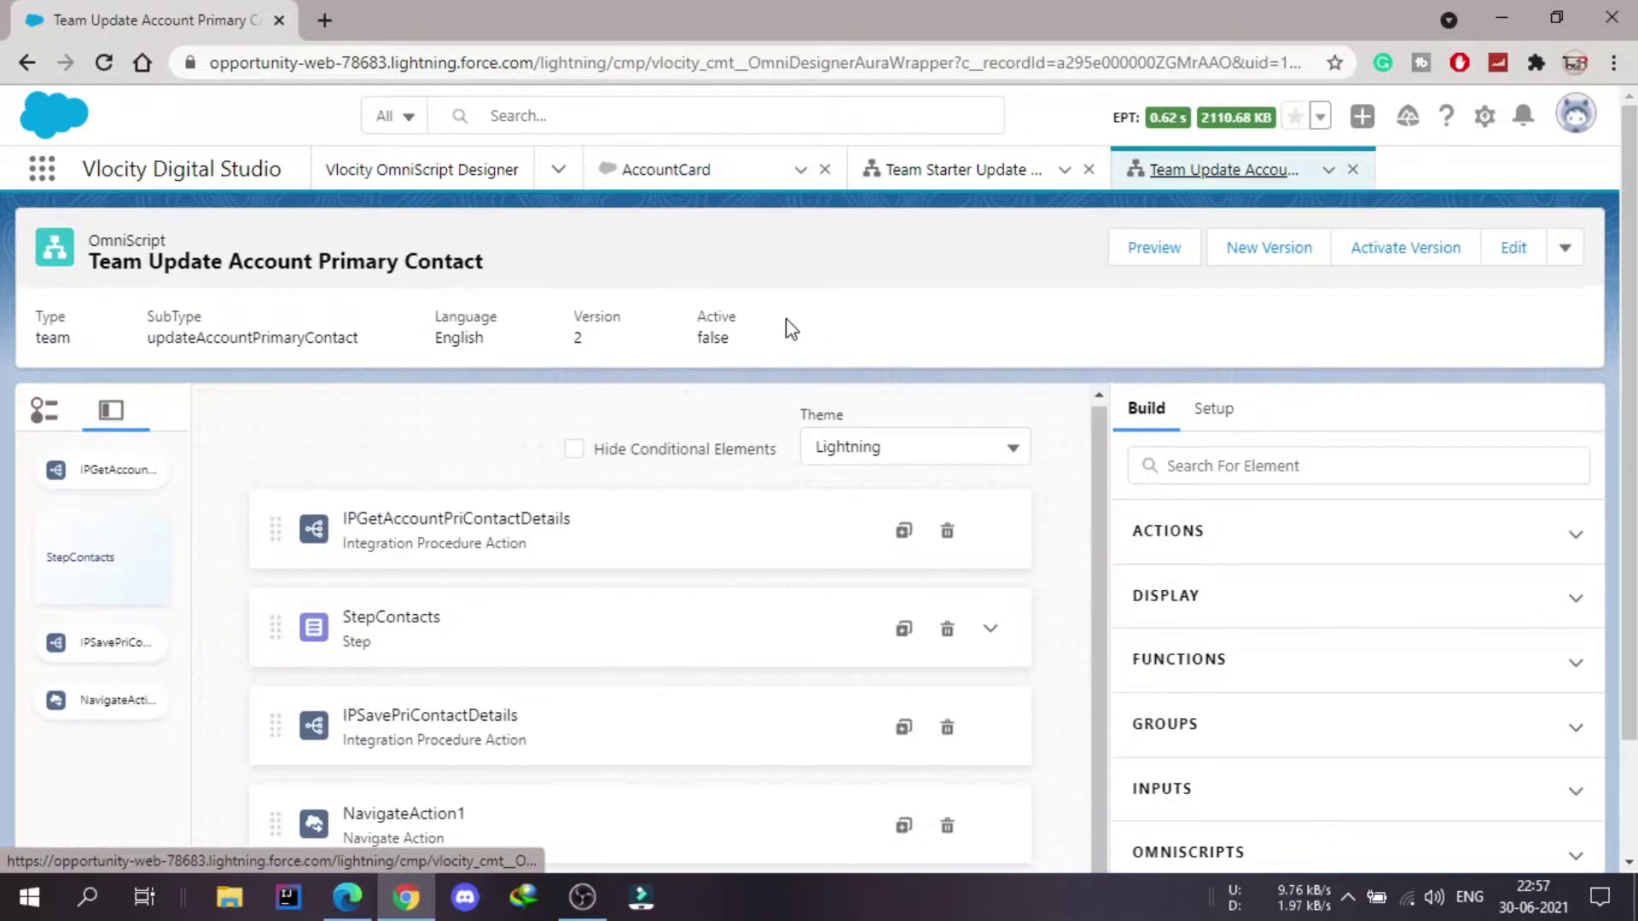
scroll(567, 586, "down", 2)
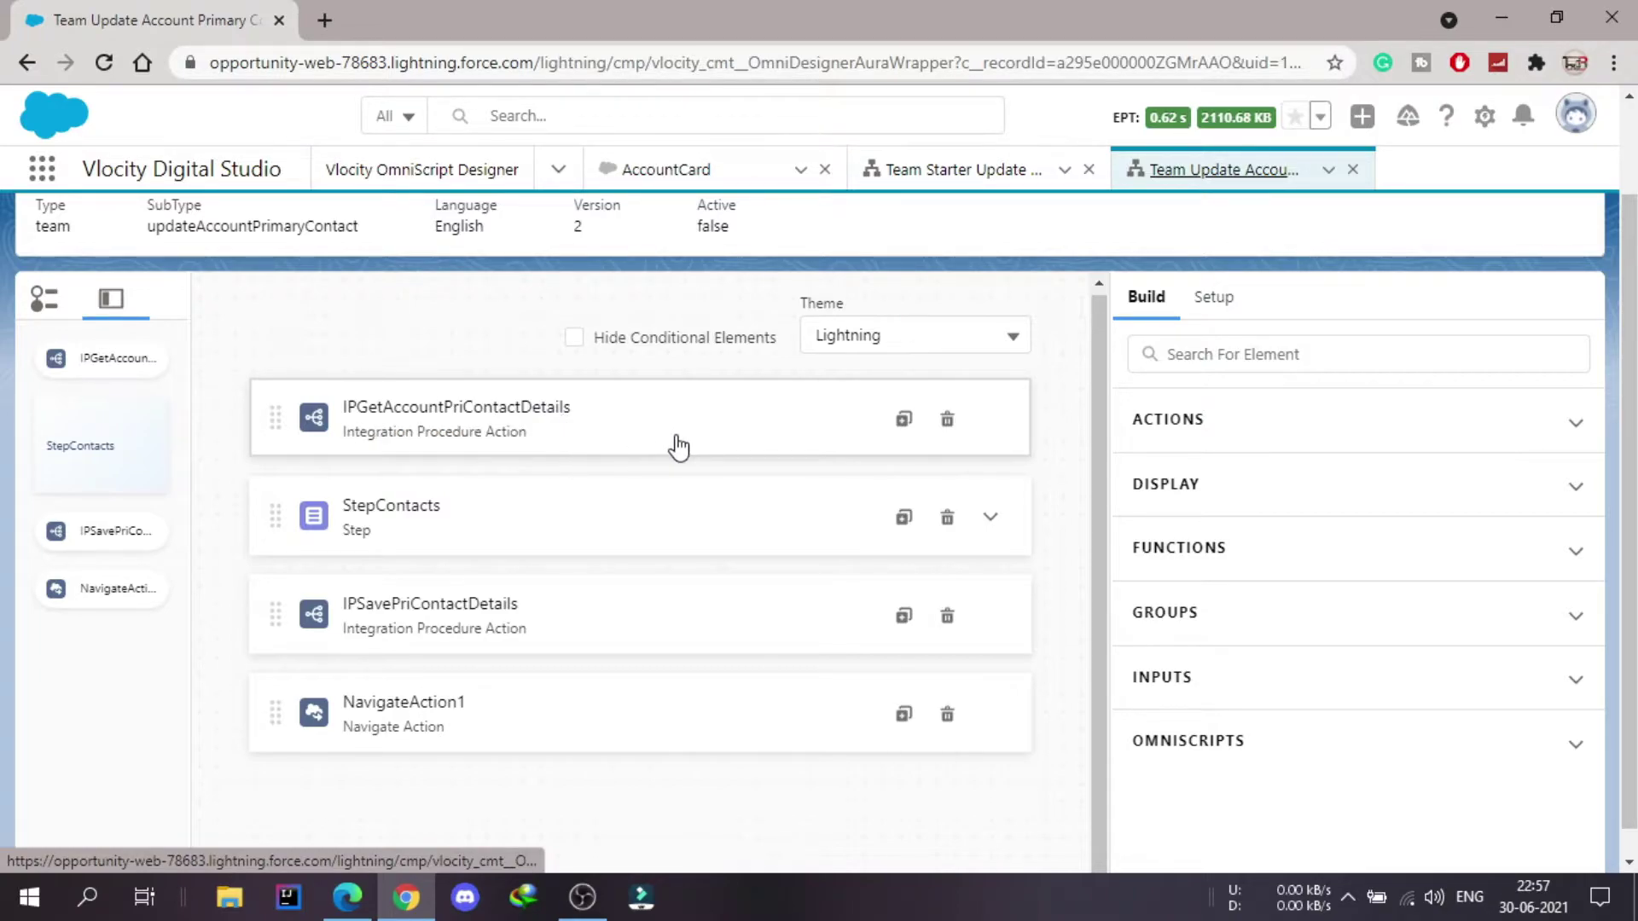
scroll(679, 446, "down", 1)
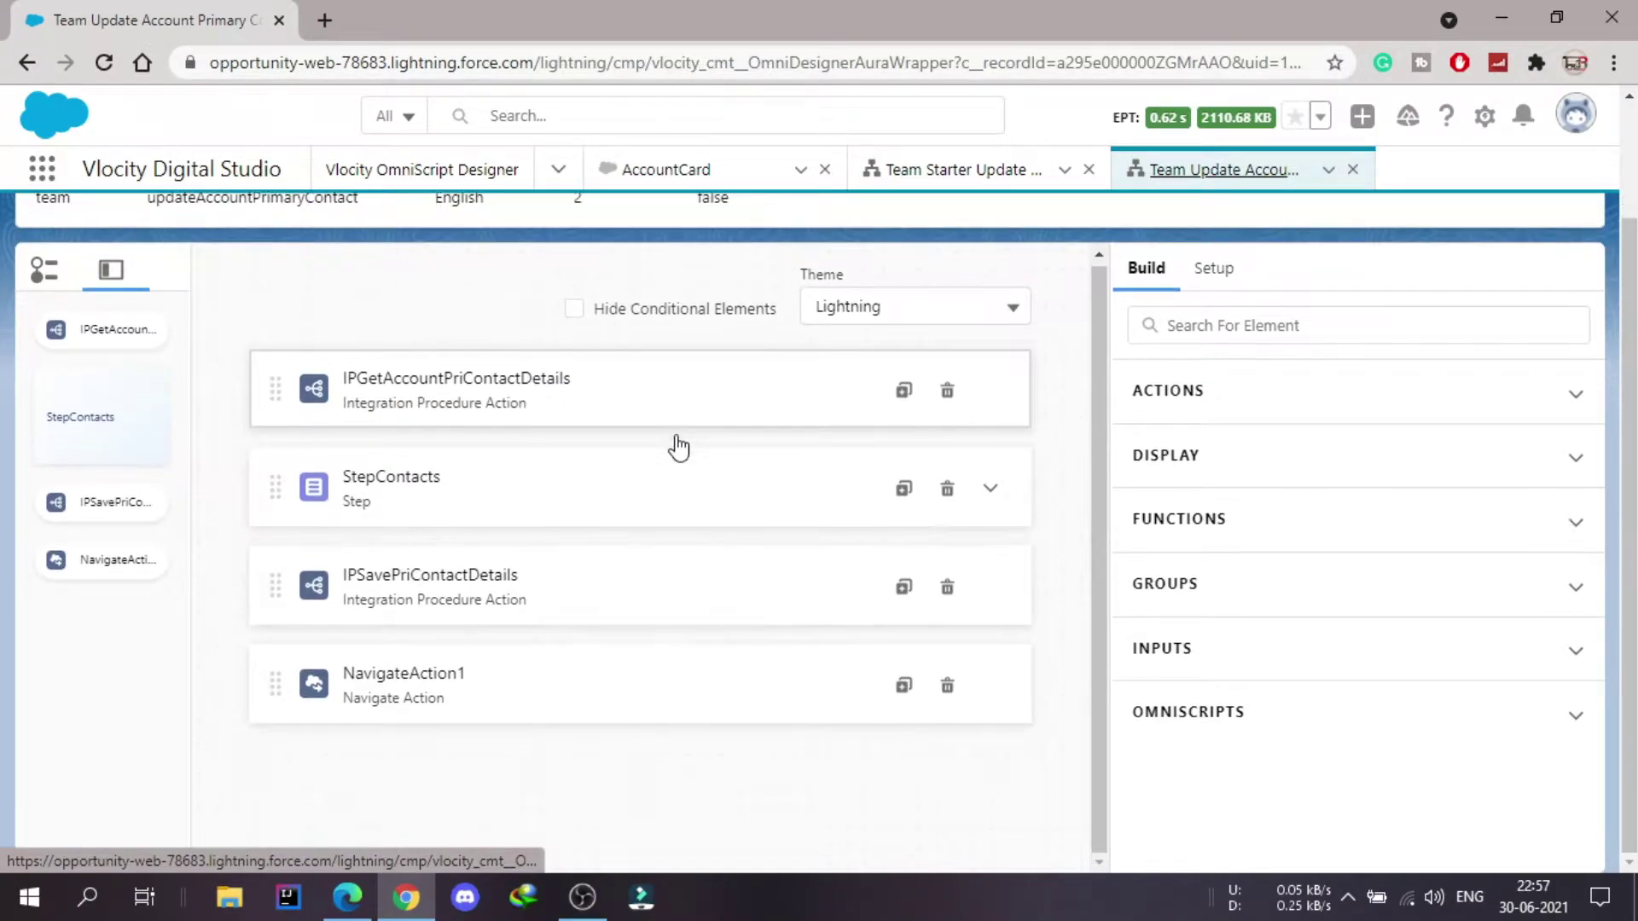
Expand the StepContacts step and check the names of its primary contact, empty and new contact blocks
left_click(745, 494)
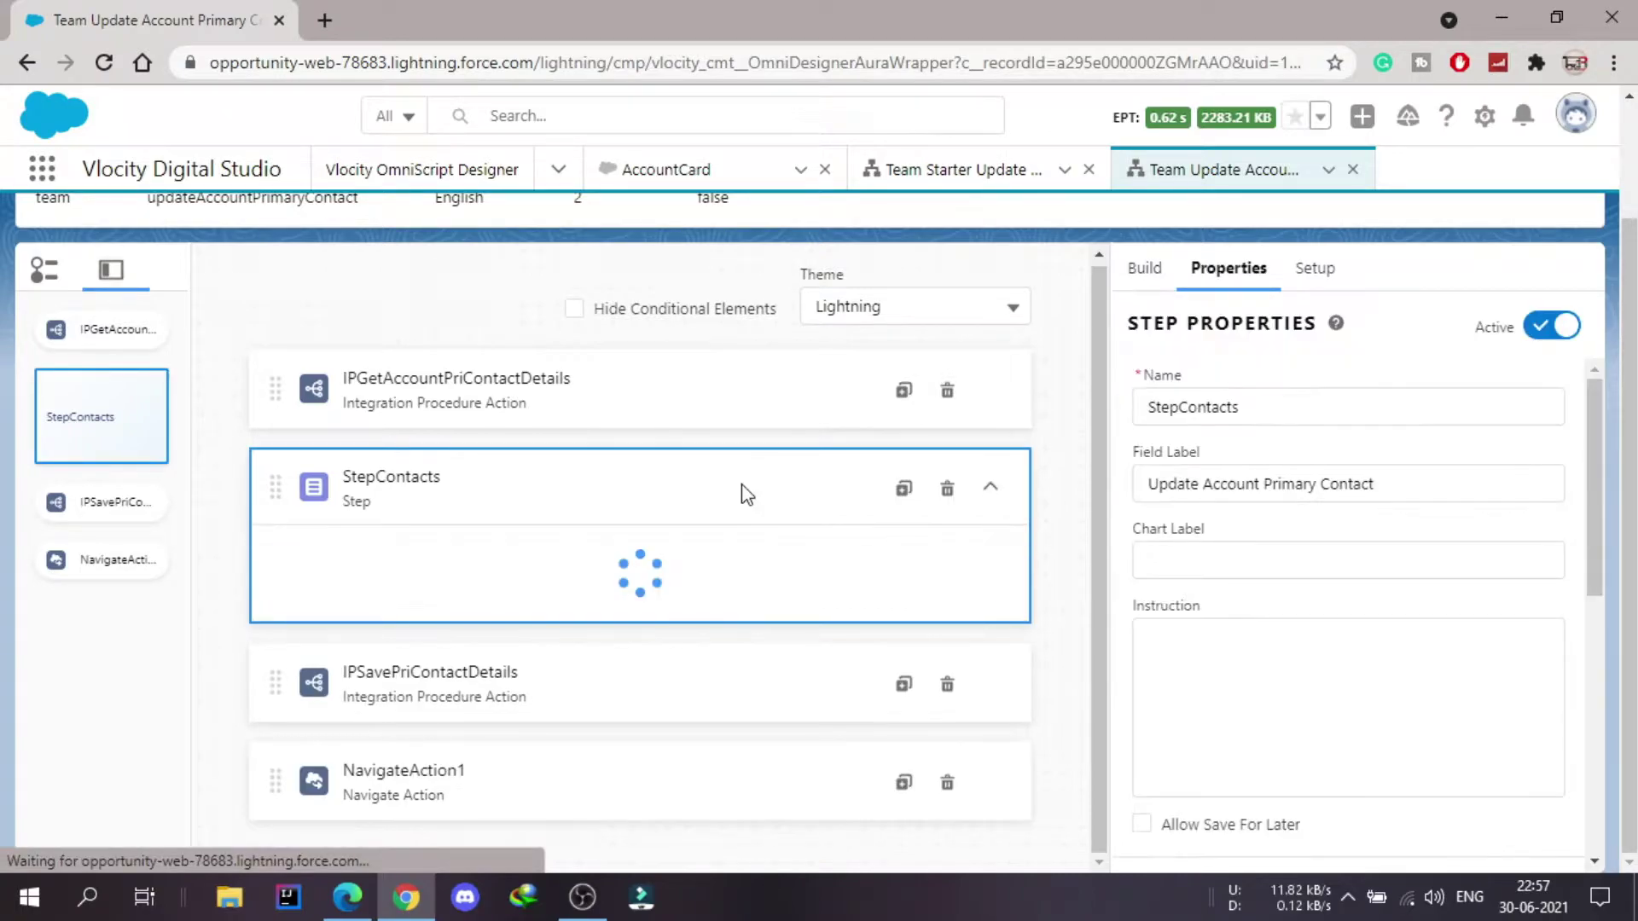
scroll(740, 482, "down", 3)
scroll(740, 481, "down", 1)
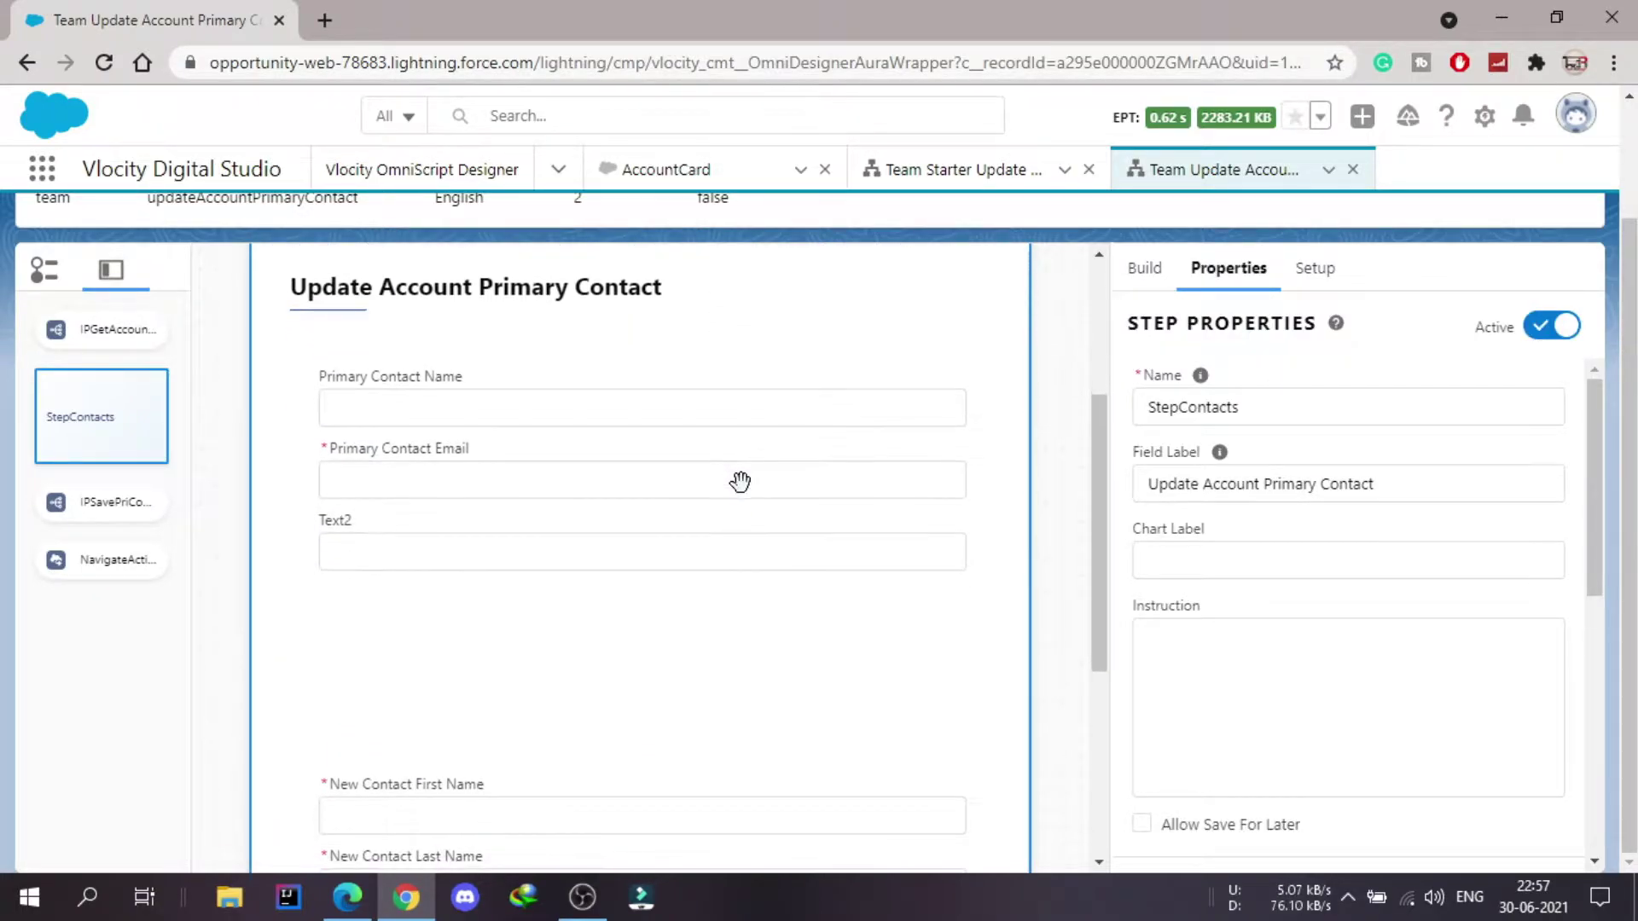
left_click(660, 351)
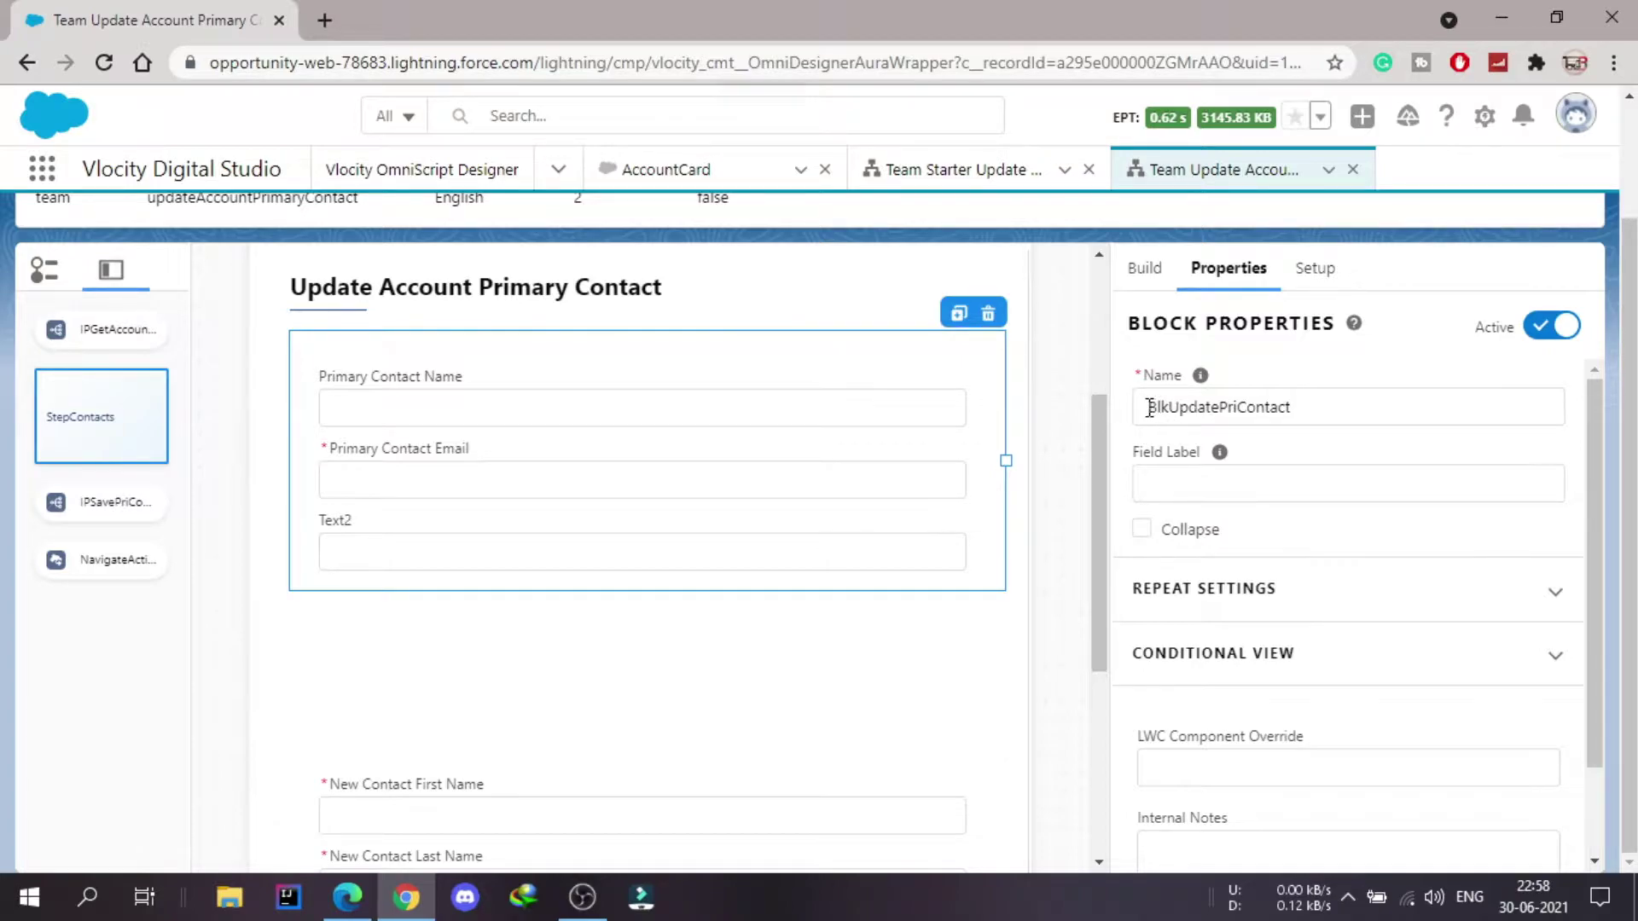
left_click_drag(1149, 408, 1280, 407)
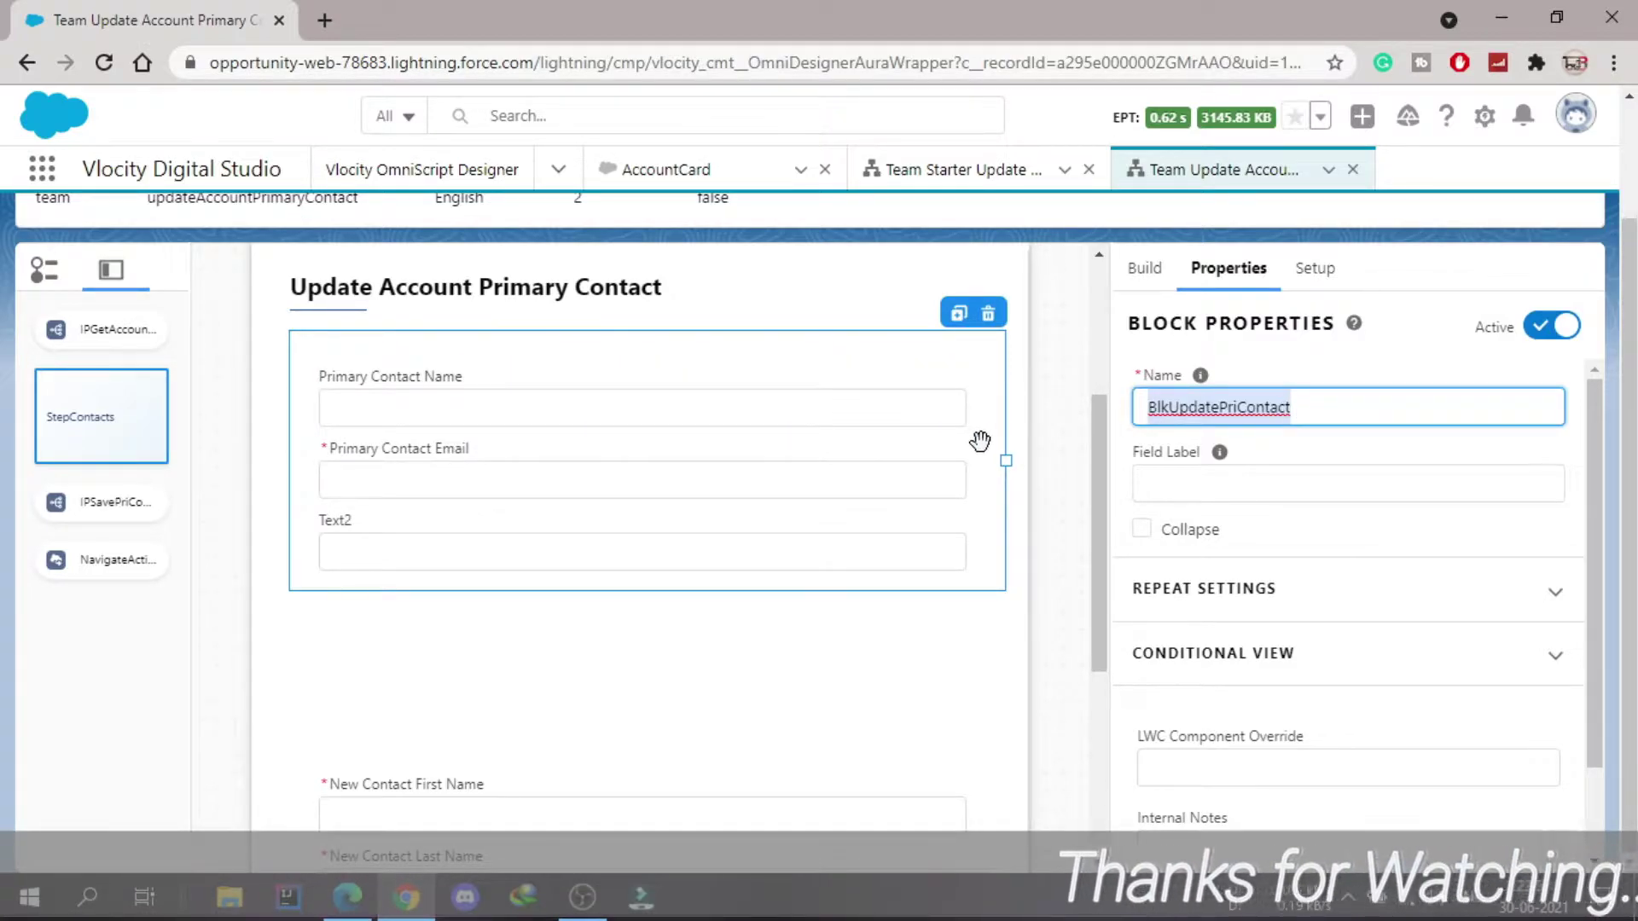
scroll(938, 450, "down", 1)
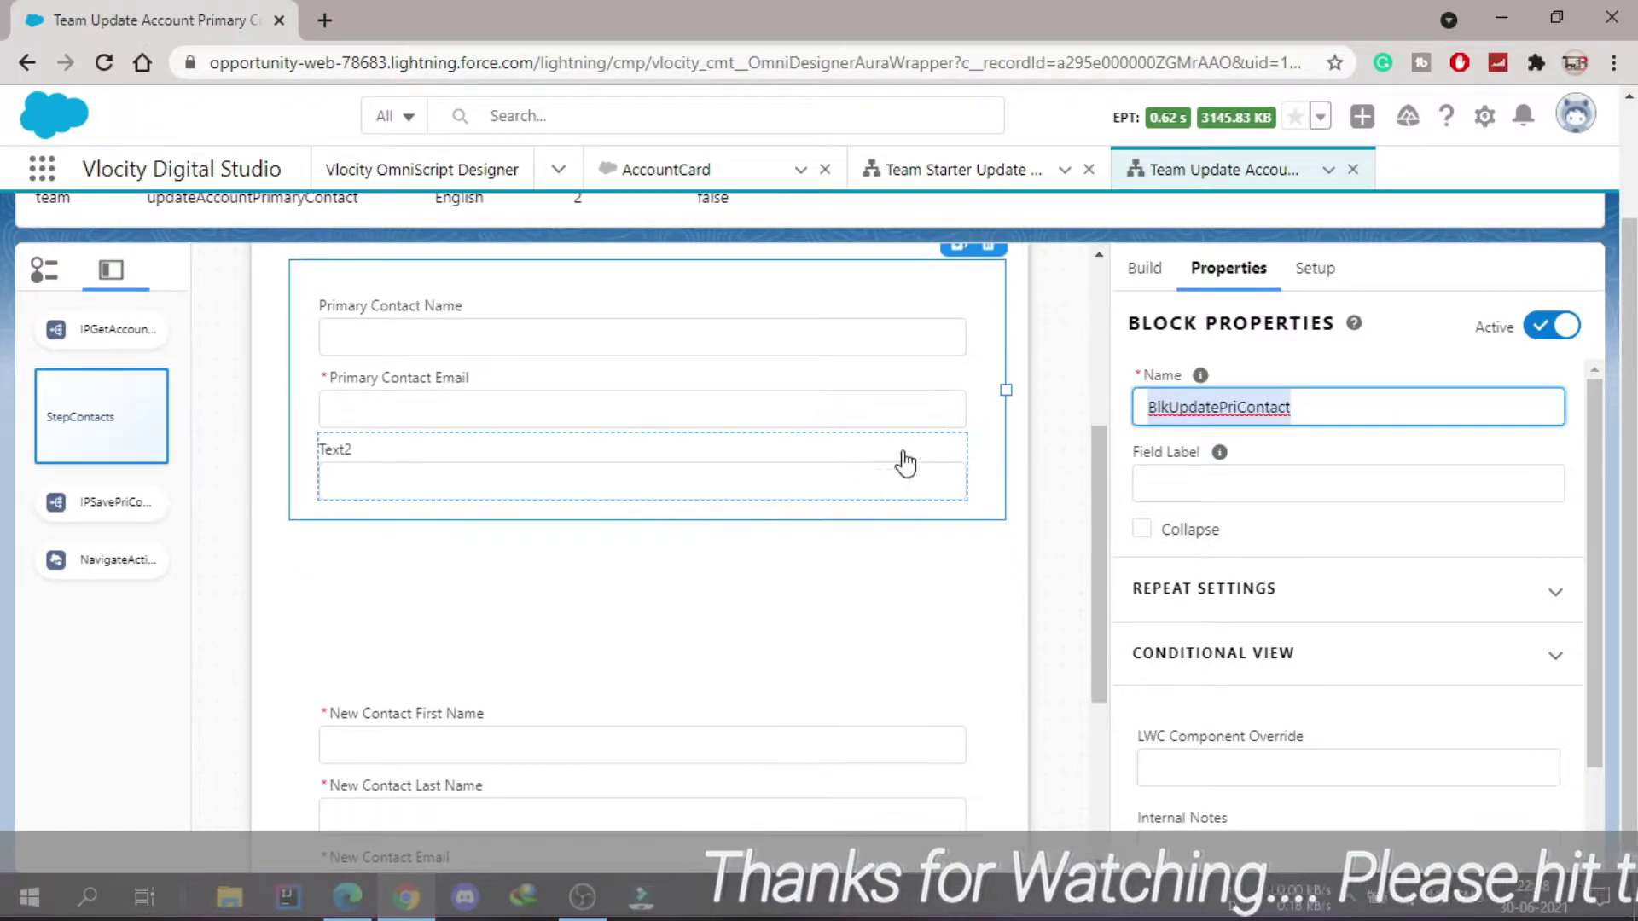
left_click(486, 600)
scroll(689, 596, "down", 1)
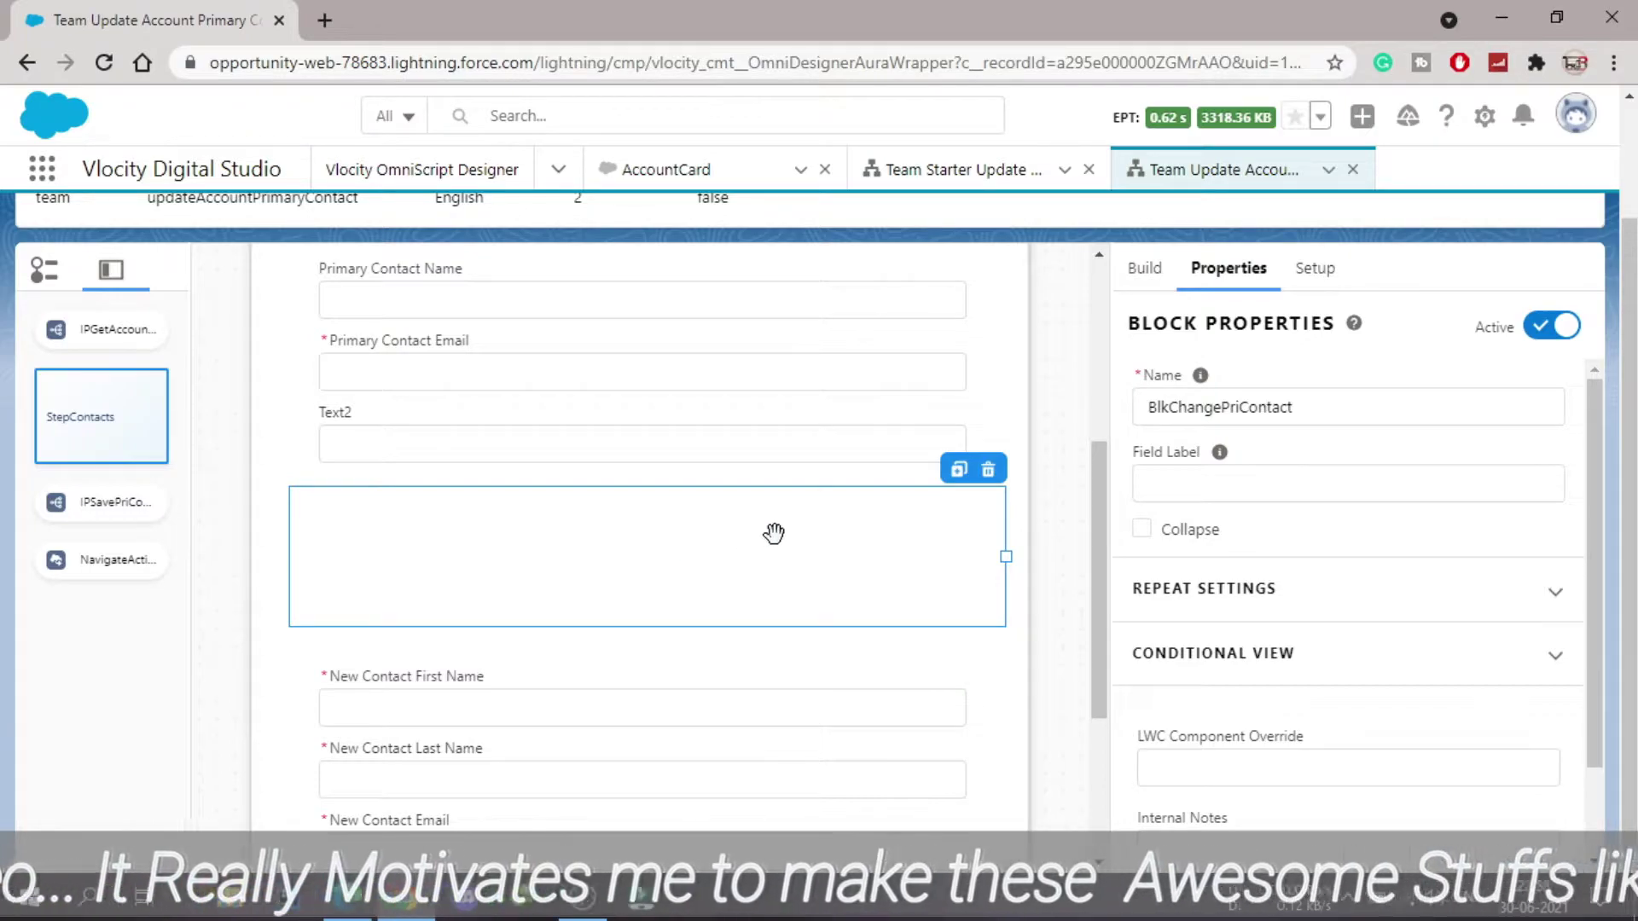
scroll(801, 533, "down", 3)
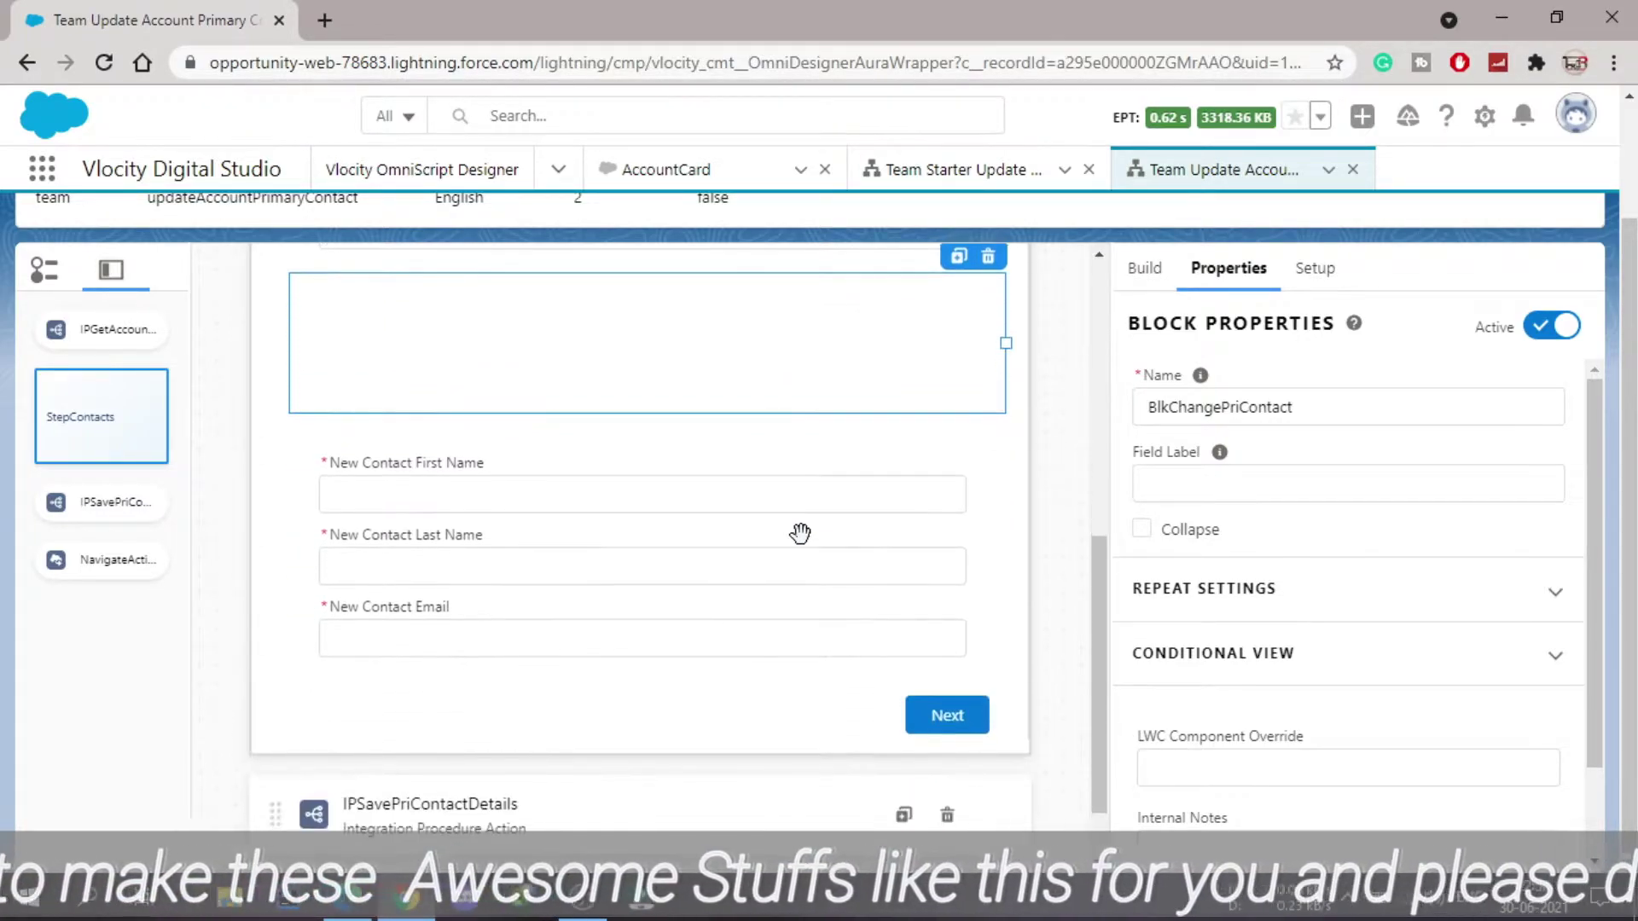
left_click(663, 452)
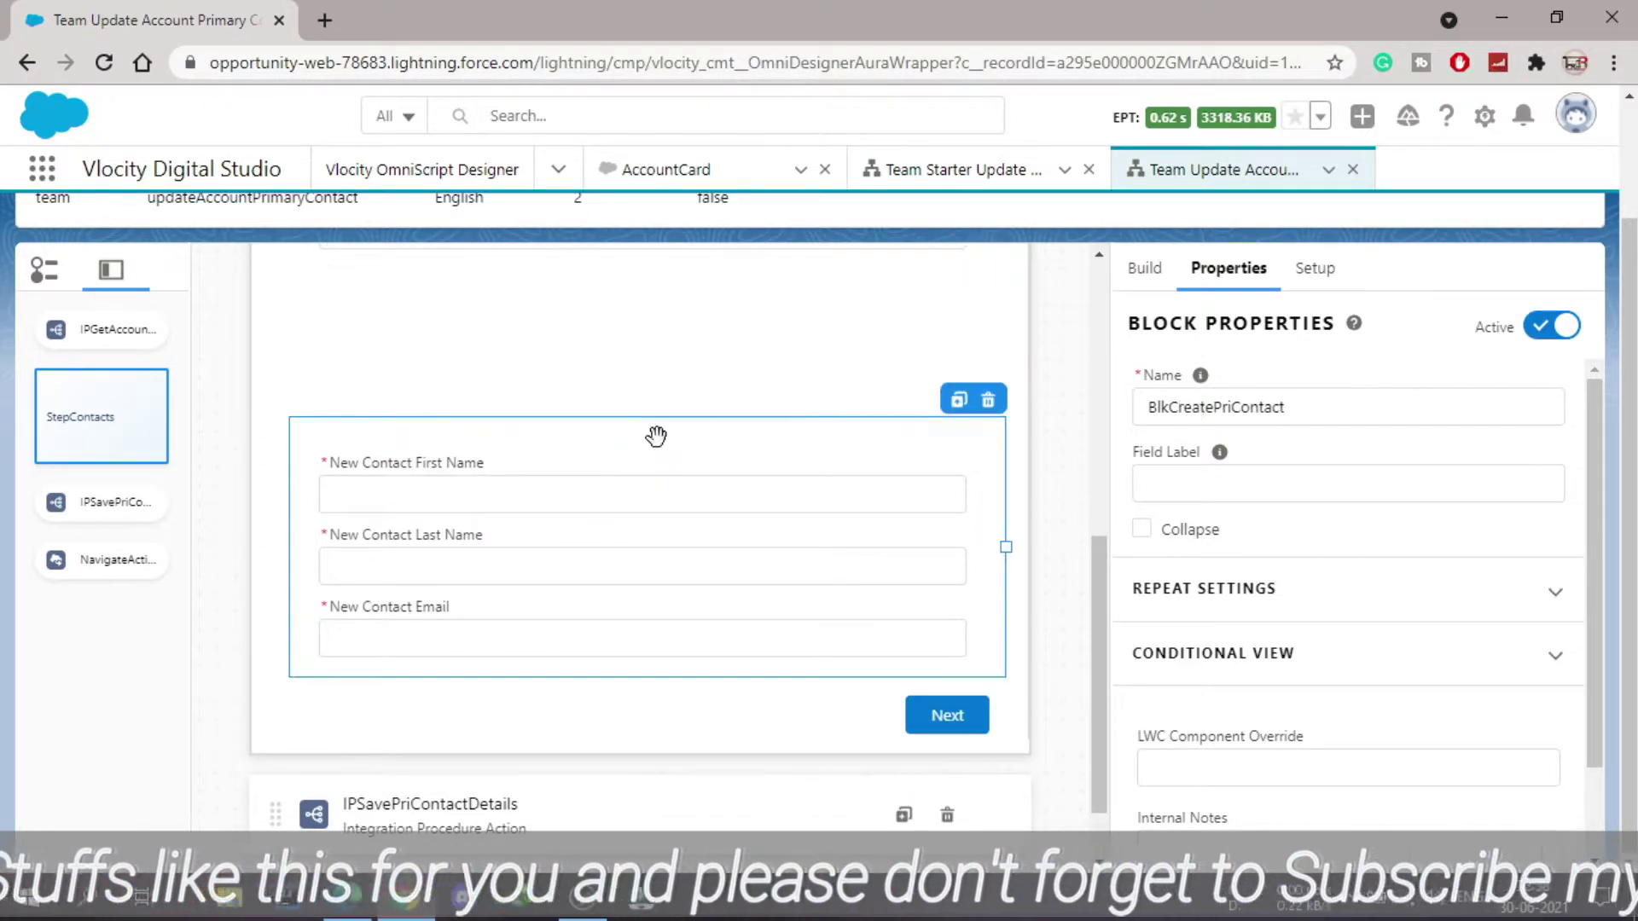
double_click(1293, 411)
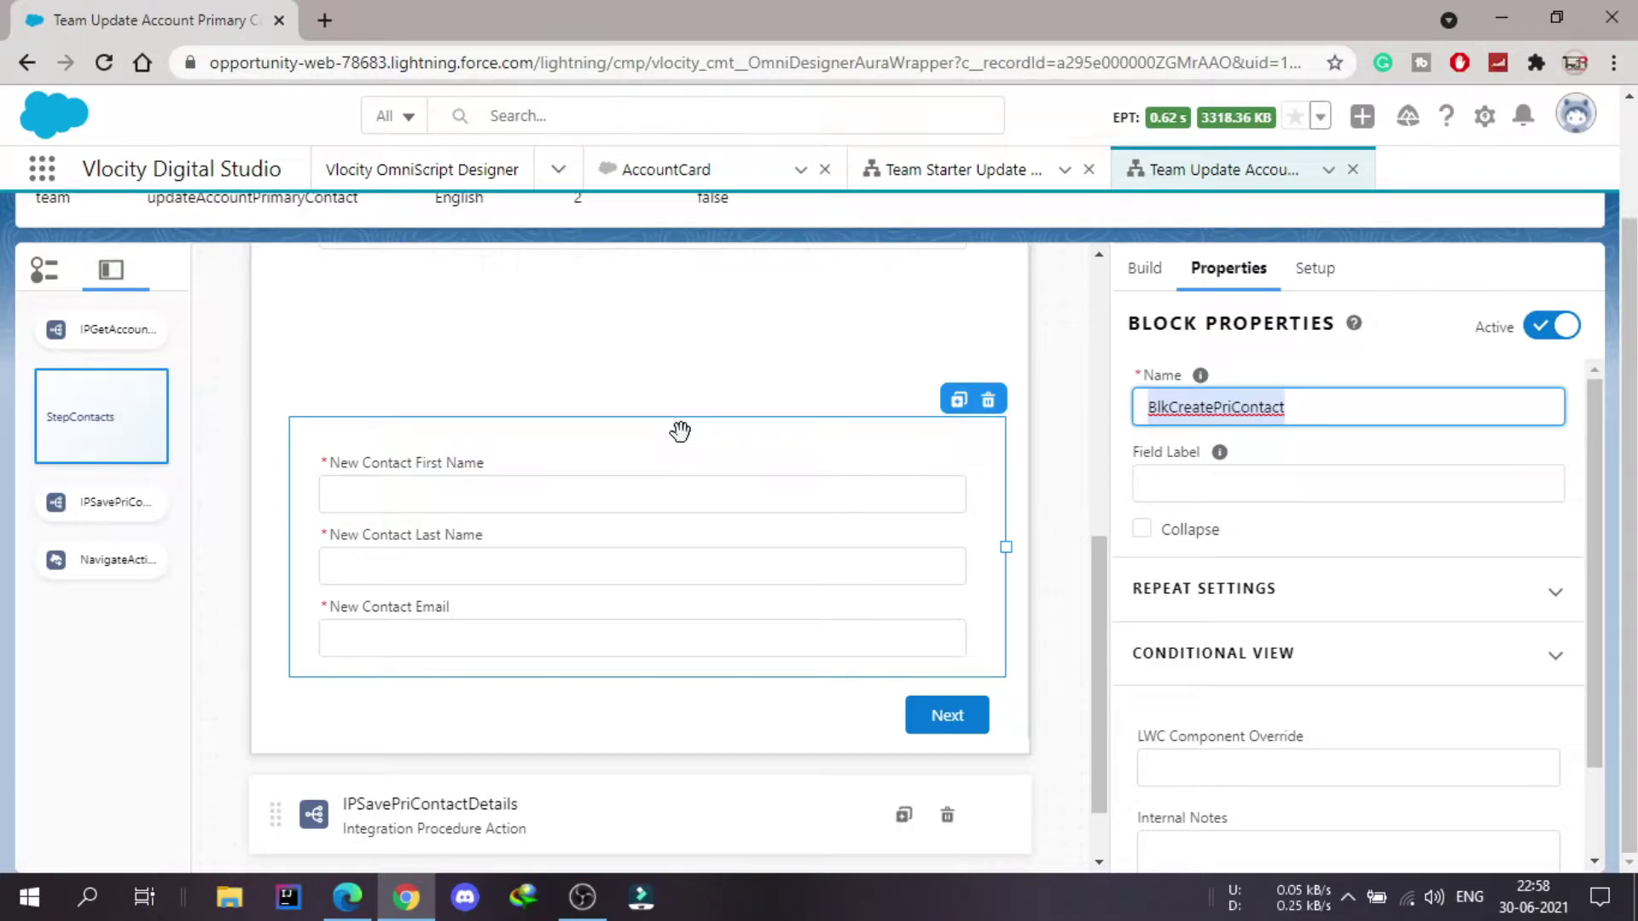
Review the StepContacts form layout from the Primary Contact fields through to the New Contact fields
scroll(680, 431, "up", 5)
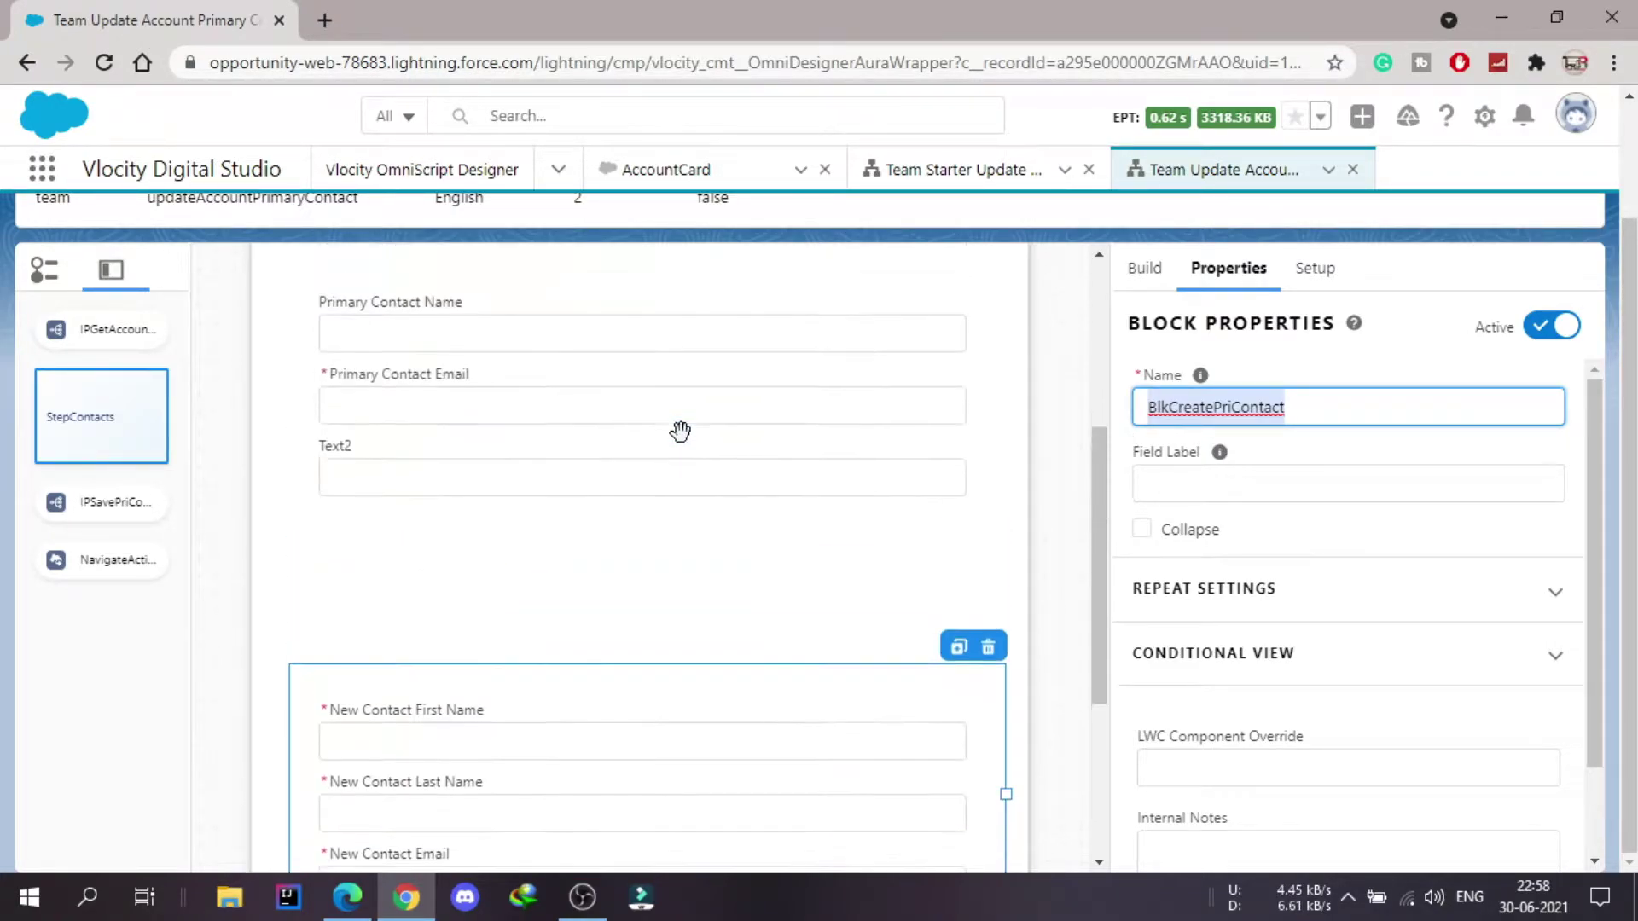
scroll(724, 453, "down", 3)
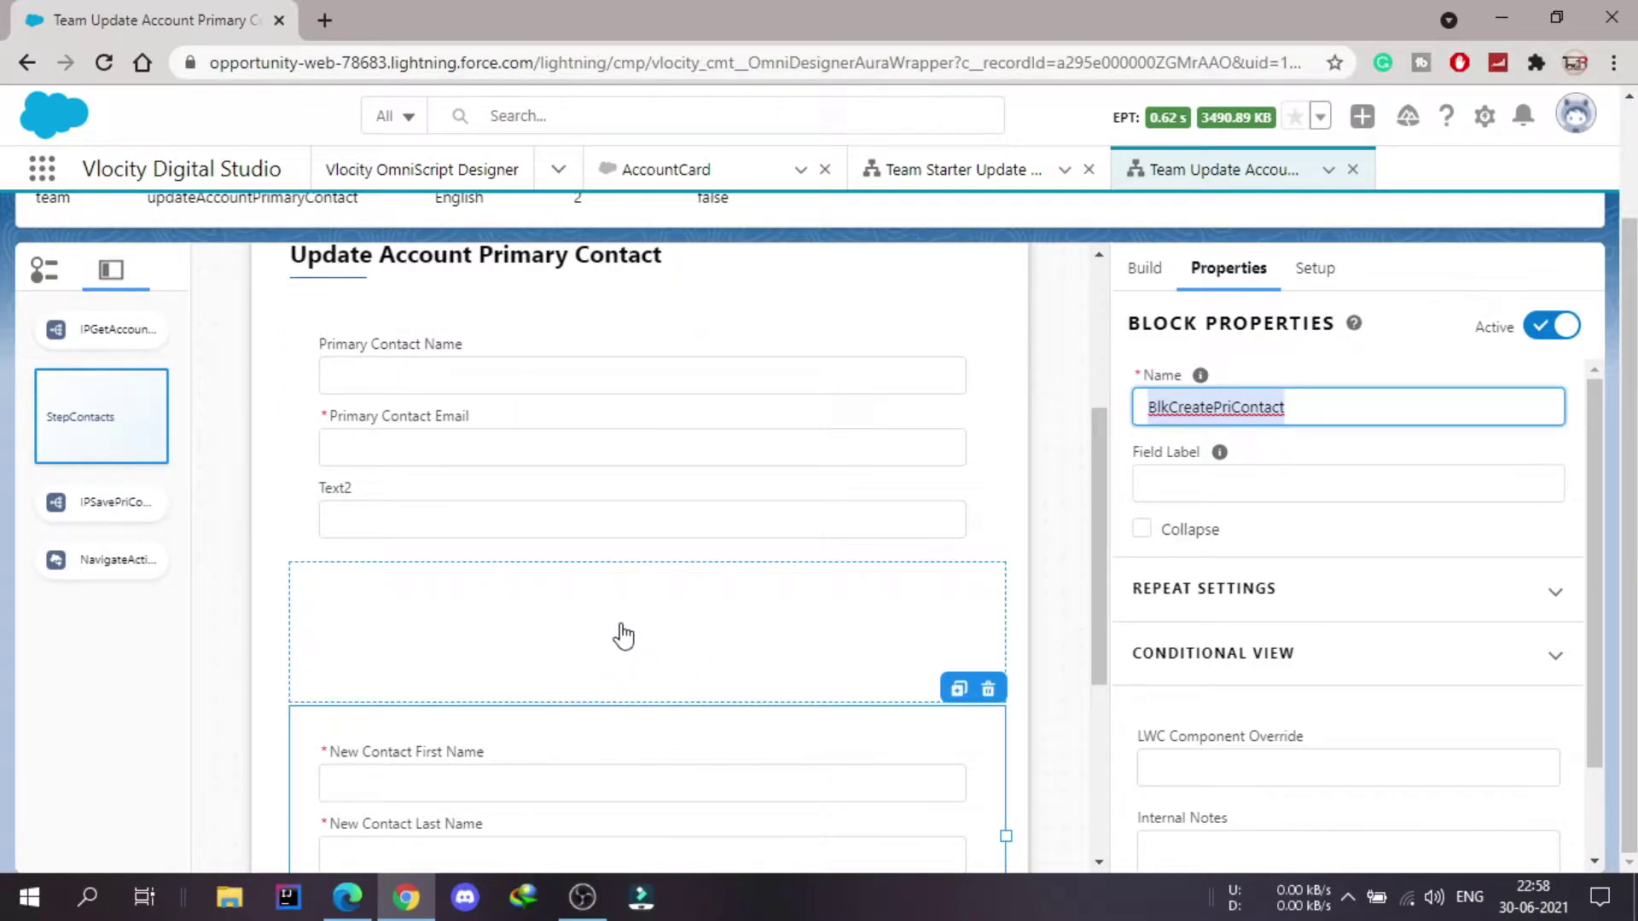
scroll(673, 629, "down", 1)
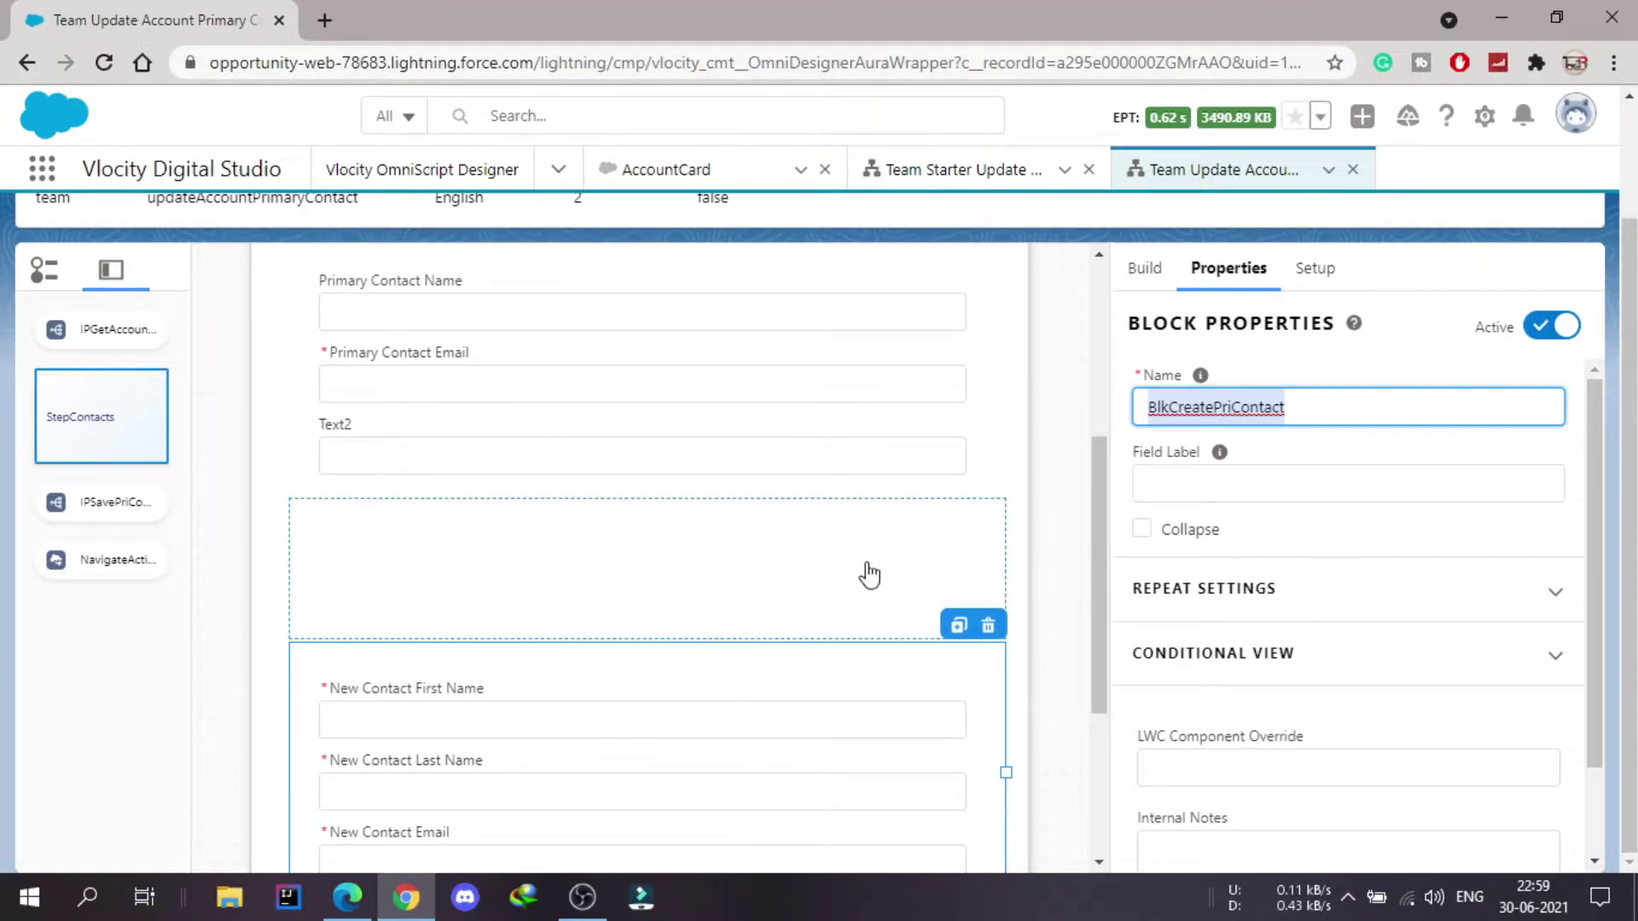
scroll(694, 533, "up", 2)
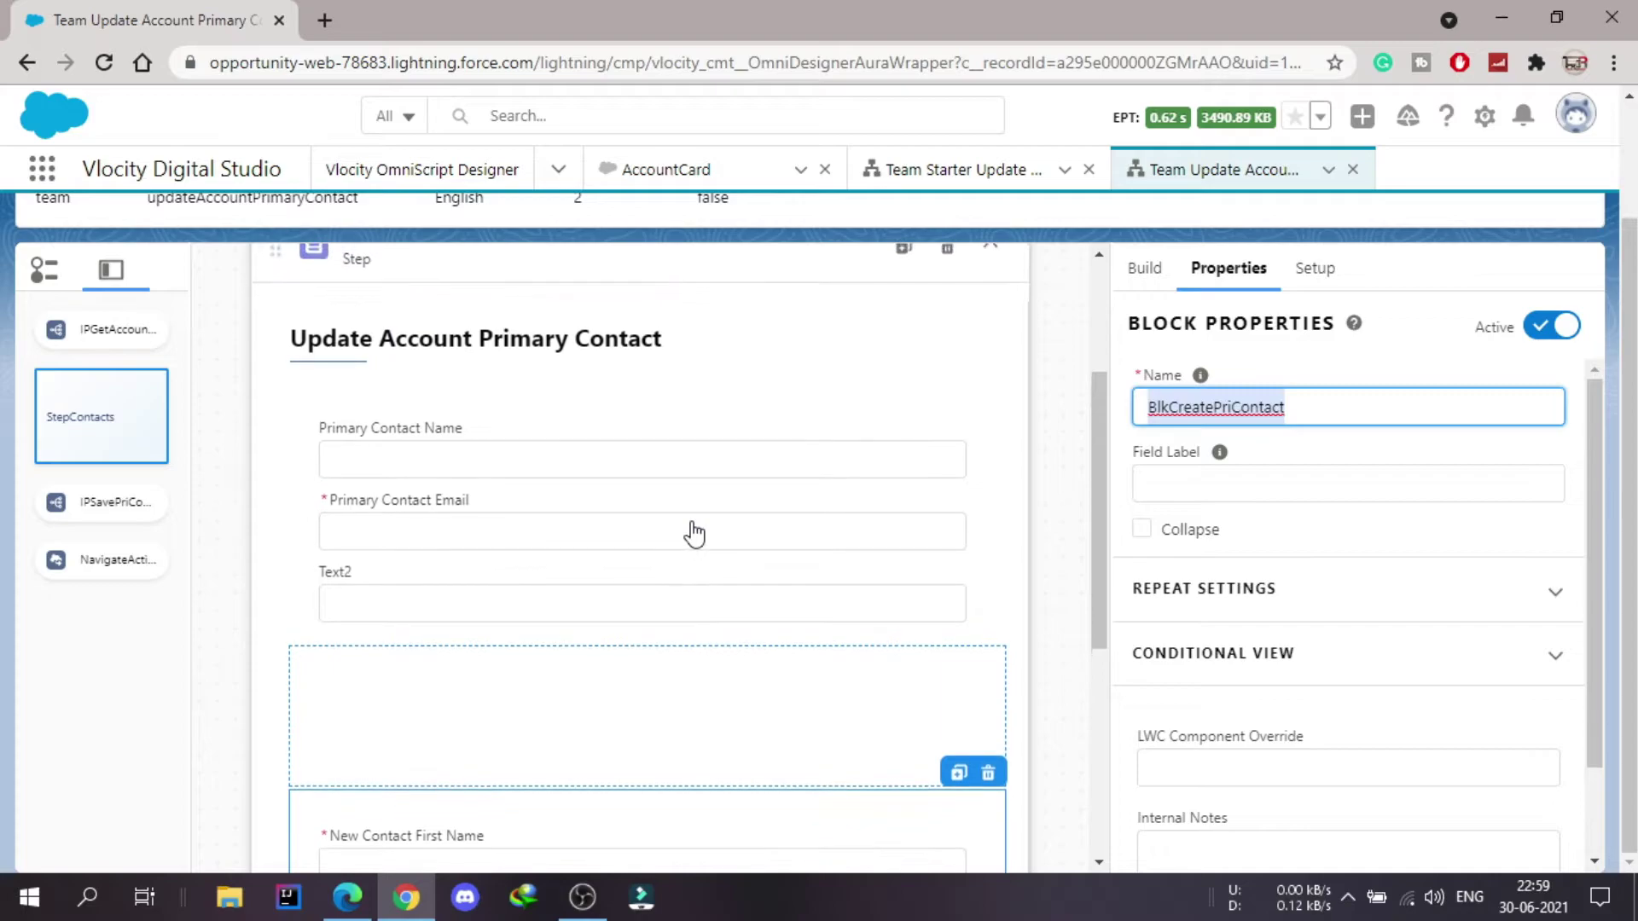
scroll(706, 670, "down", 3)
scroll(706, 670, "down", 1)
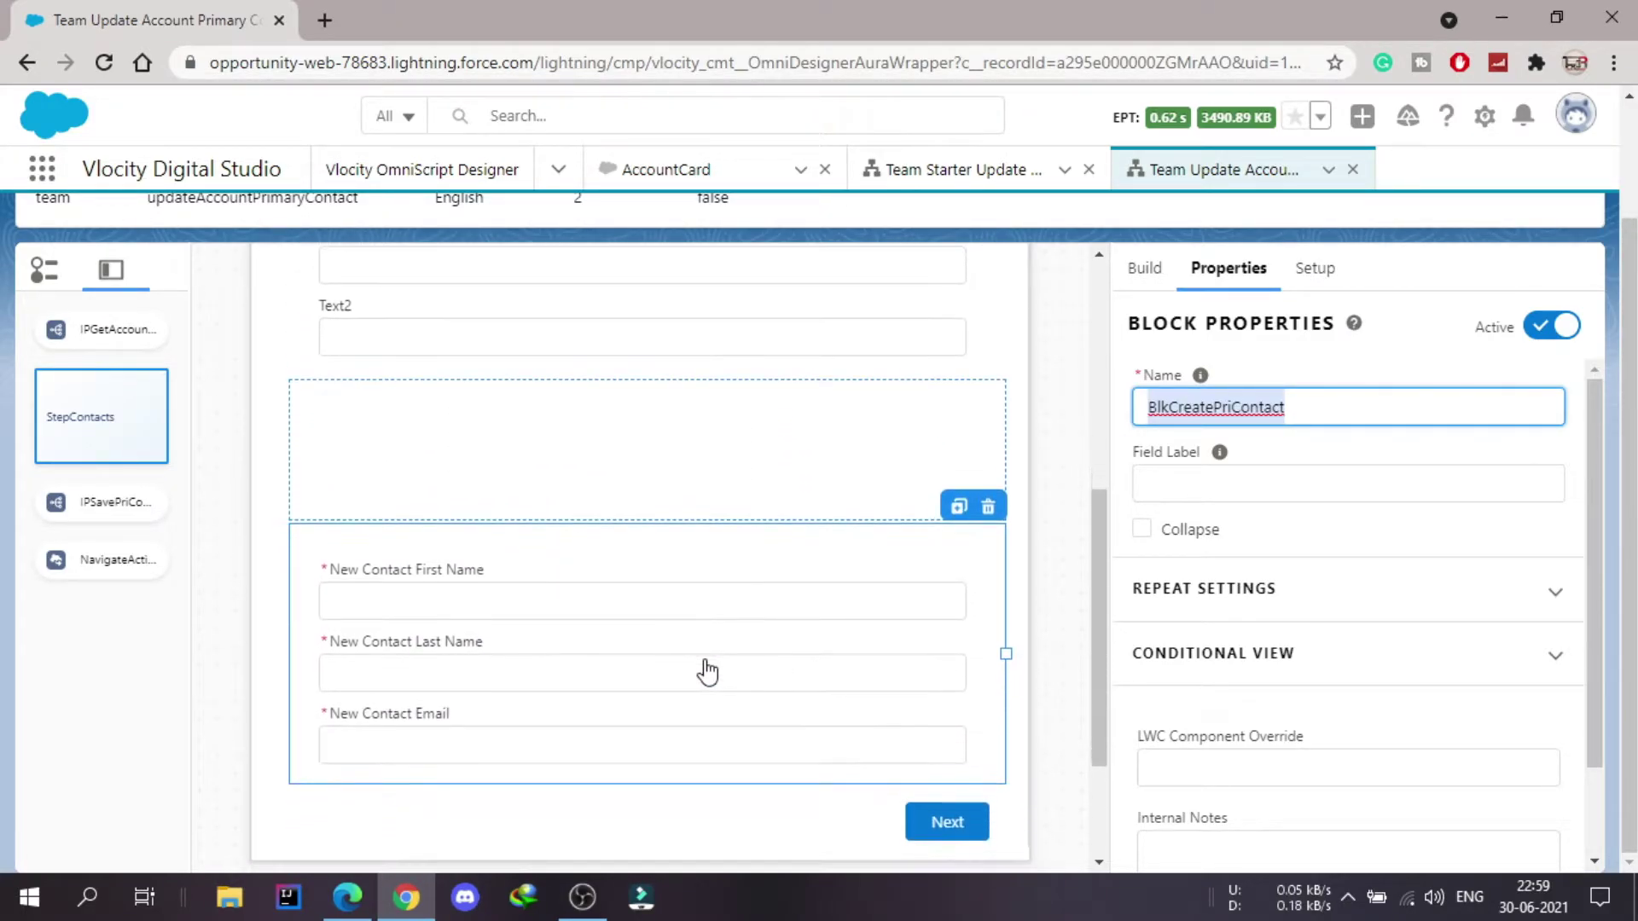
scroll(707, 670, "up", 3)
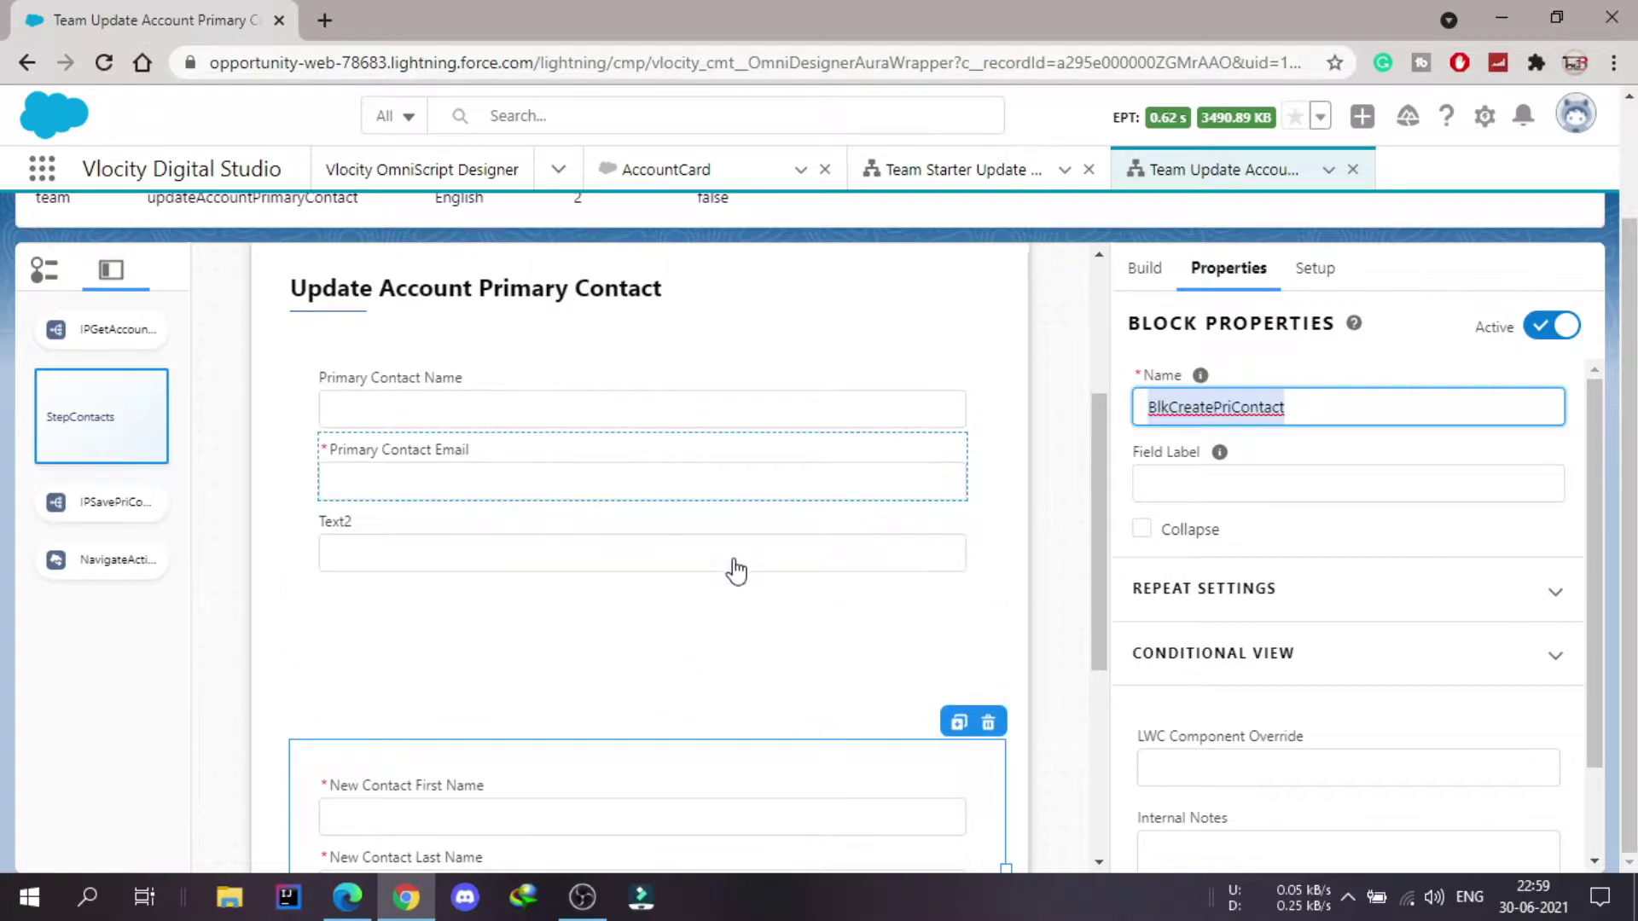
scroll(727, 677, "down", 1)
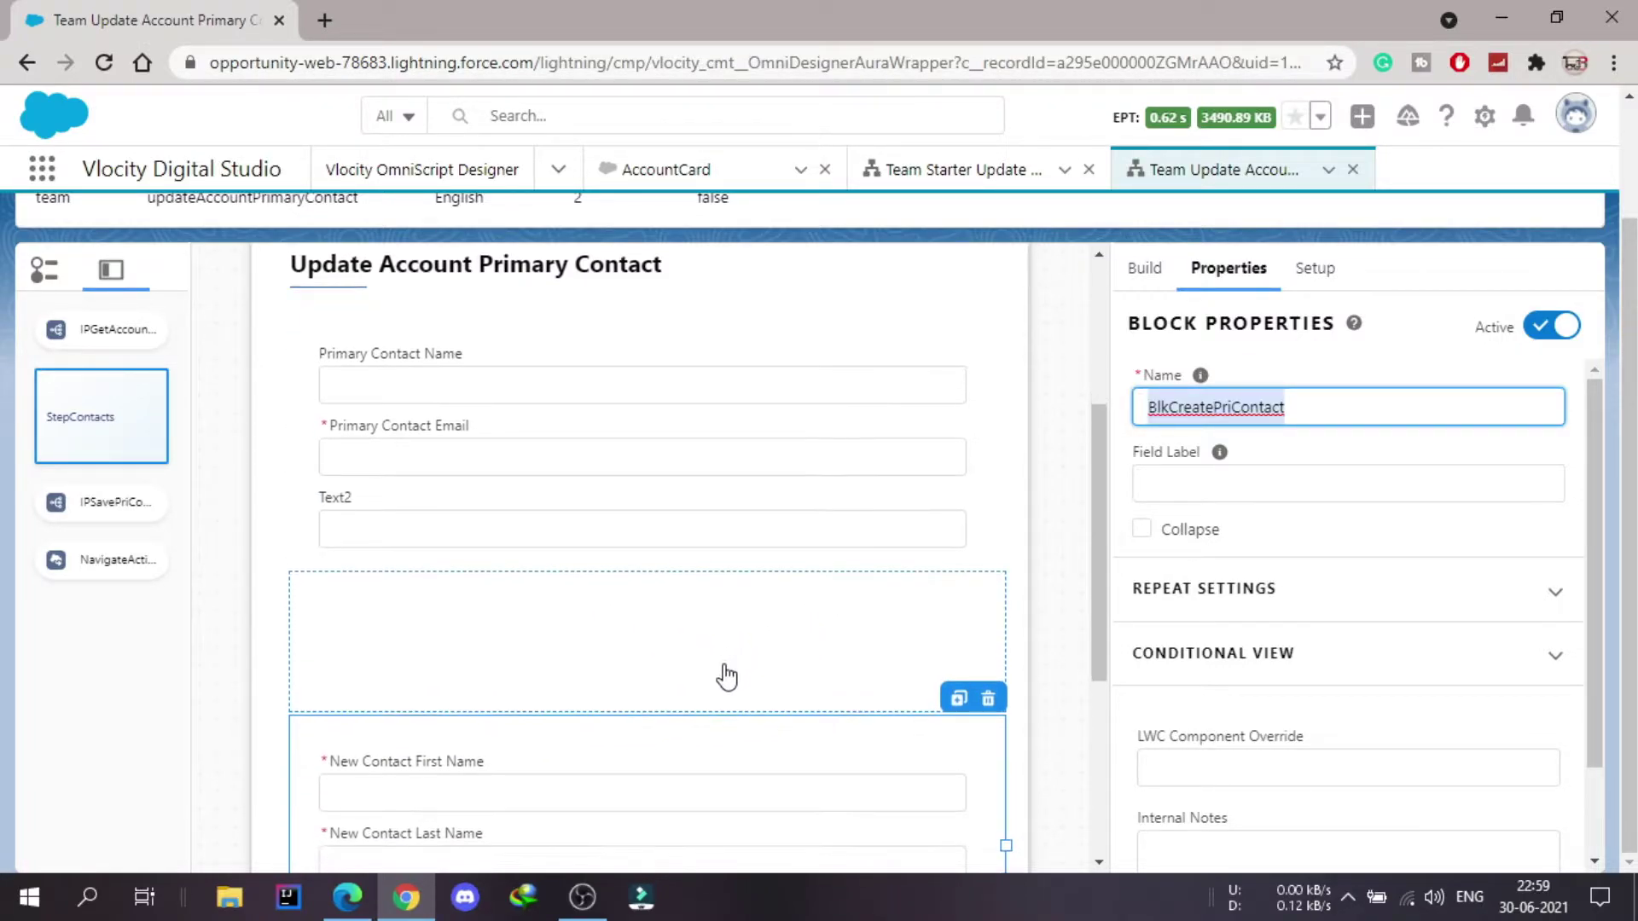
scroll(727, 677, "up", 3)
scroll(727, 676, "down", 2)
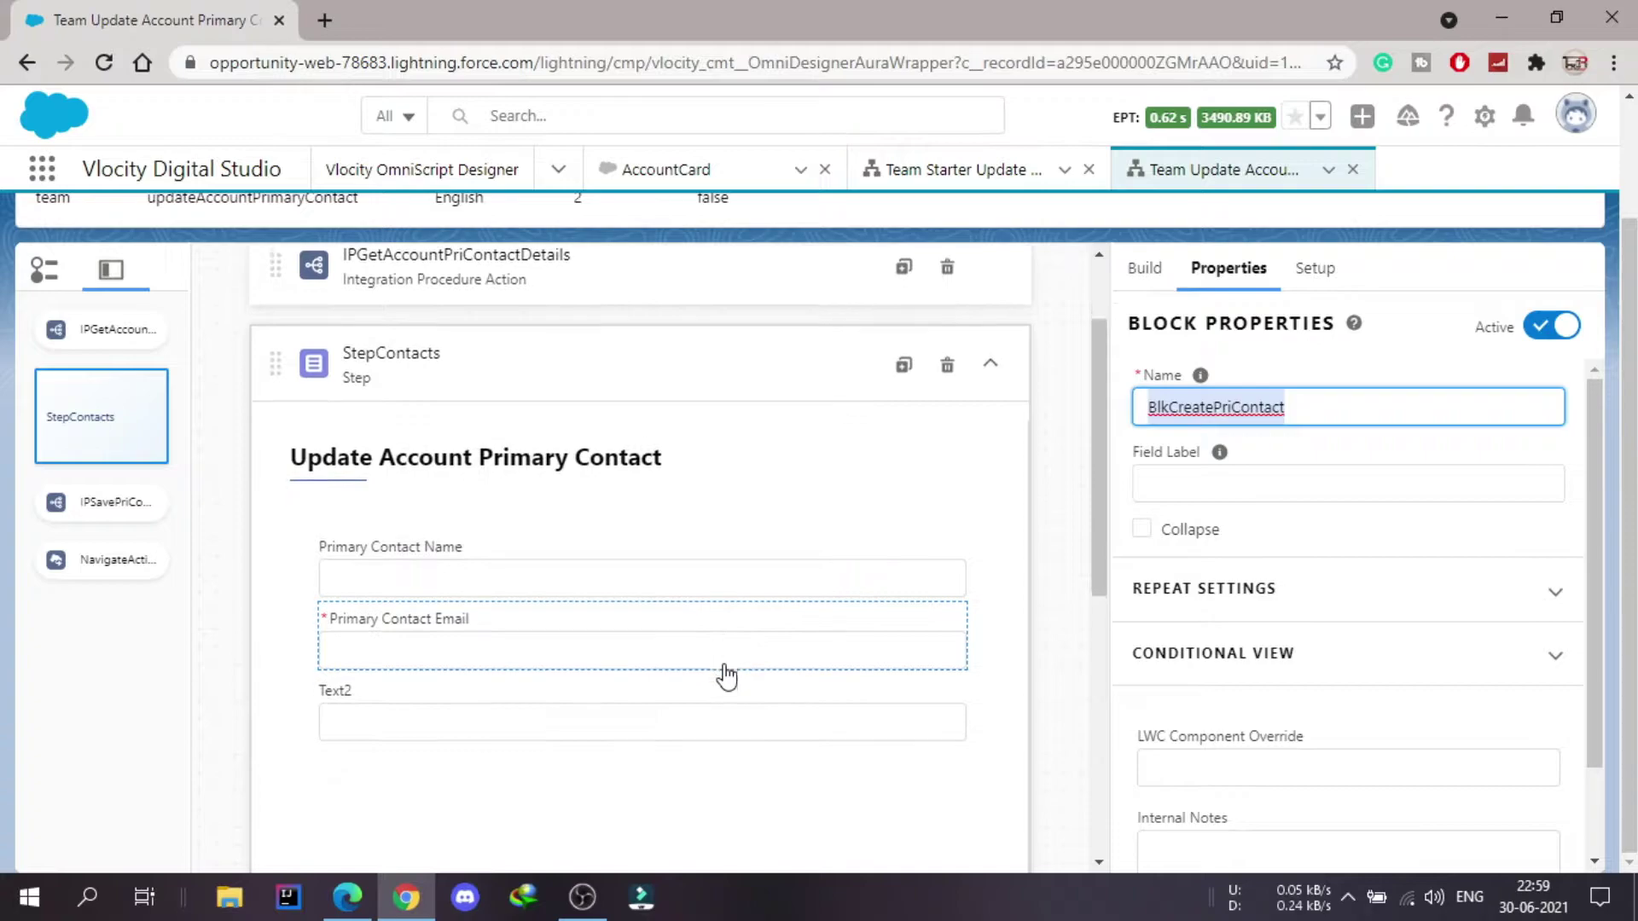
scroll(727, 677, "down", 2)
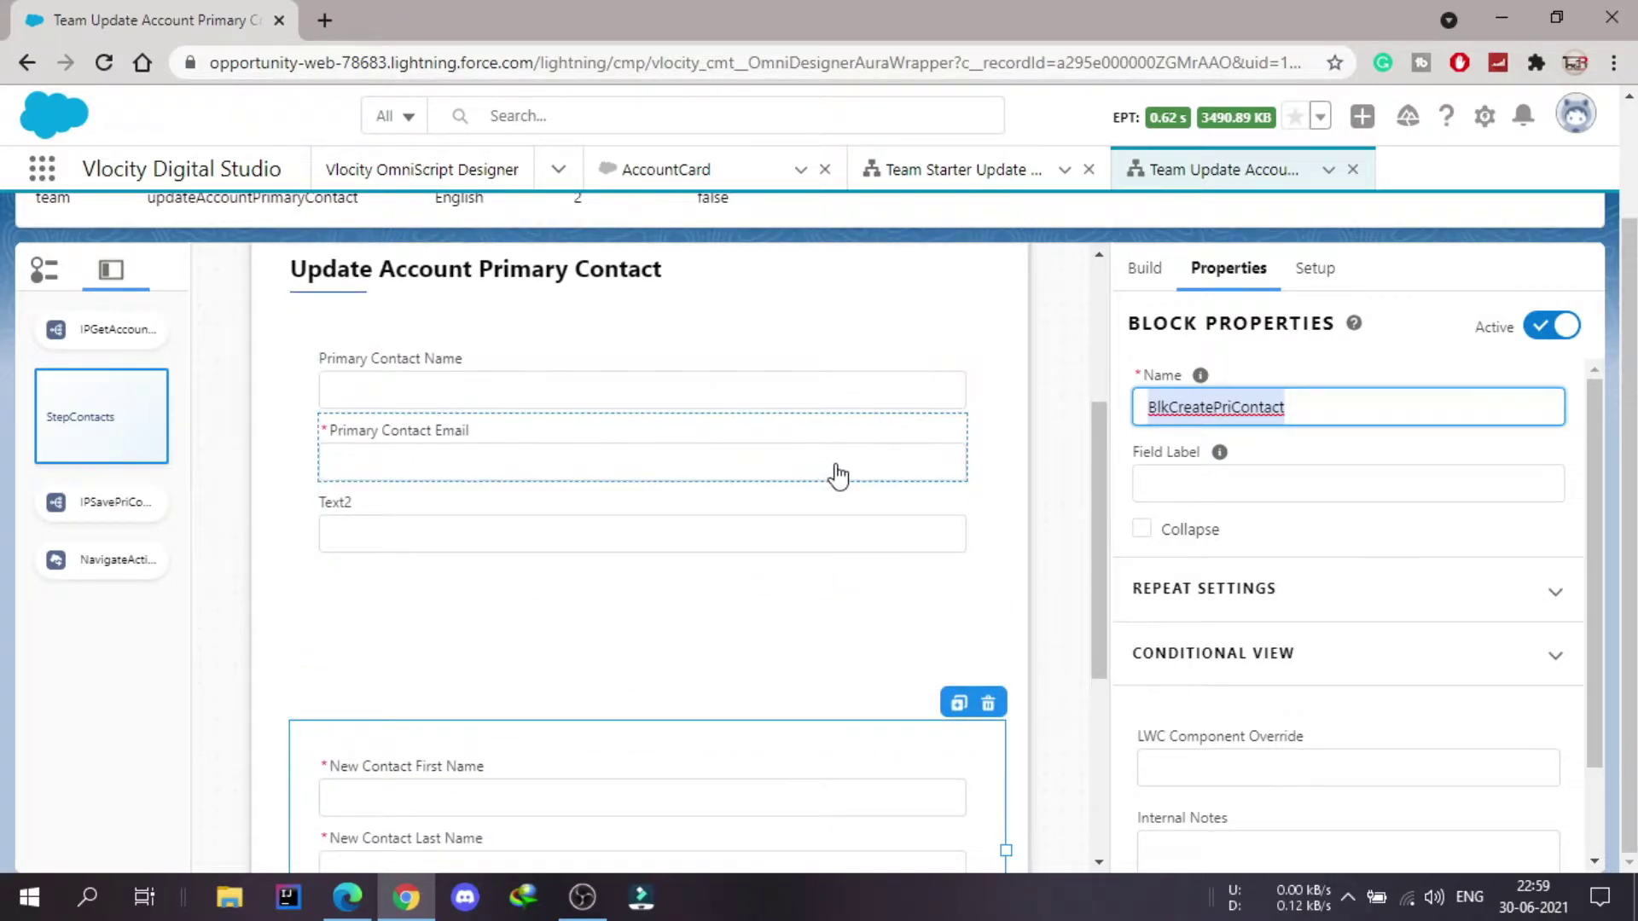
Find the Radio input element and add it to StepContacts directly above the Primary Contact Name block
left_click(1082, 327)
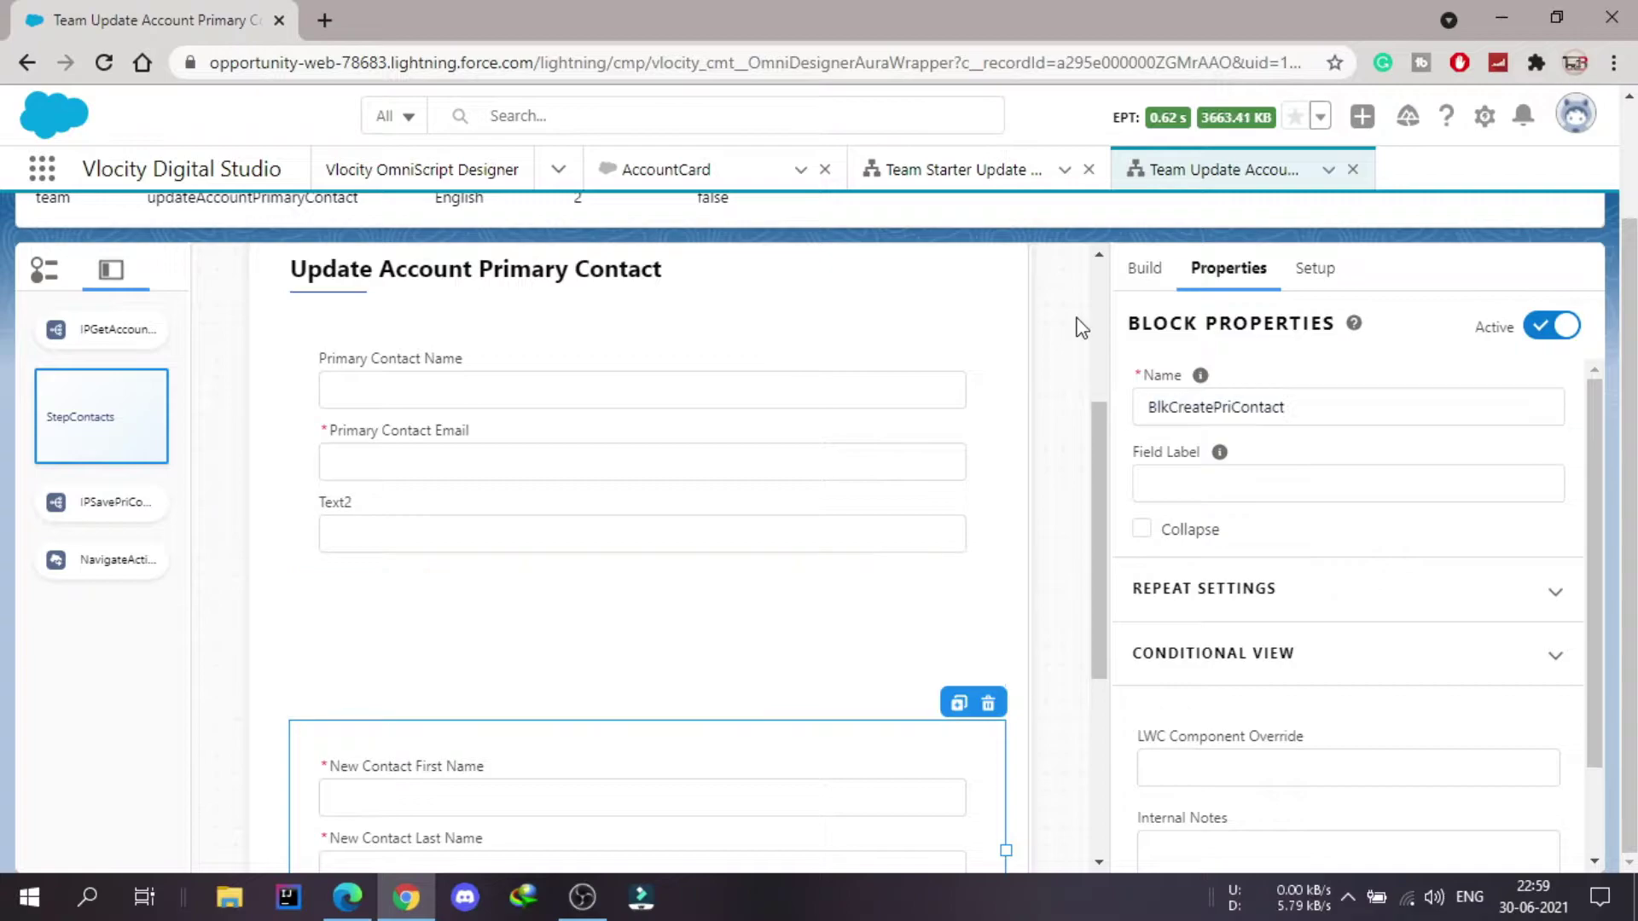
left_click(1143, 269)
left_click(1291, 331)
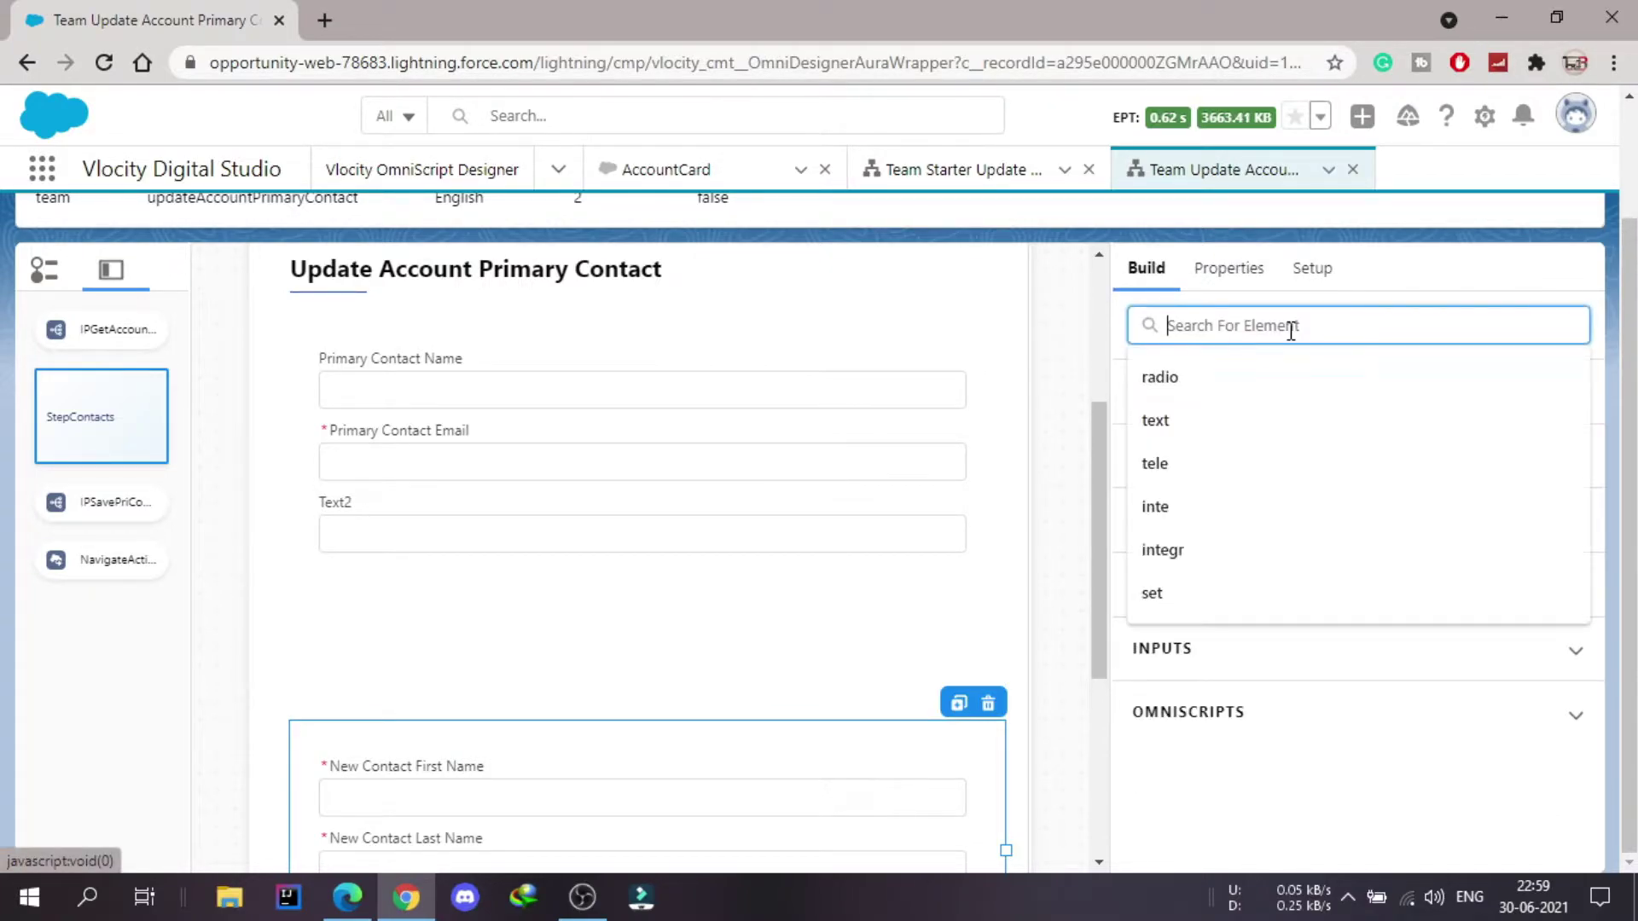
type("r")
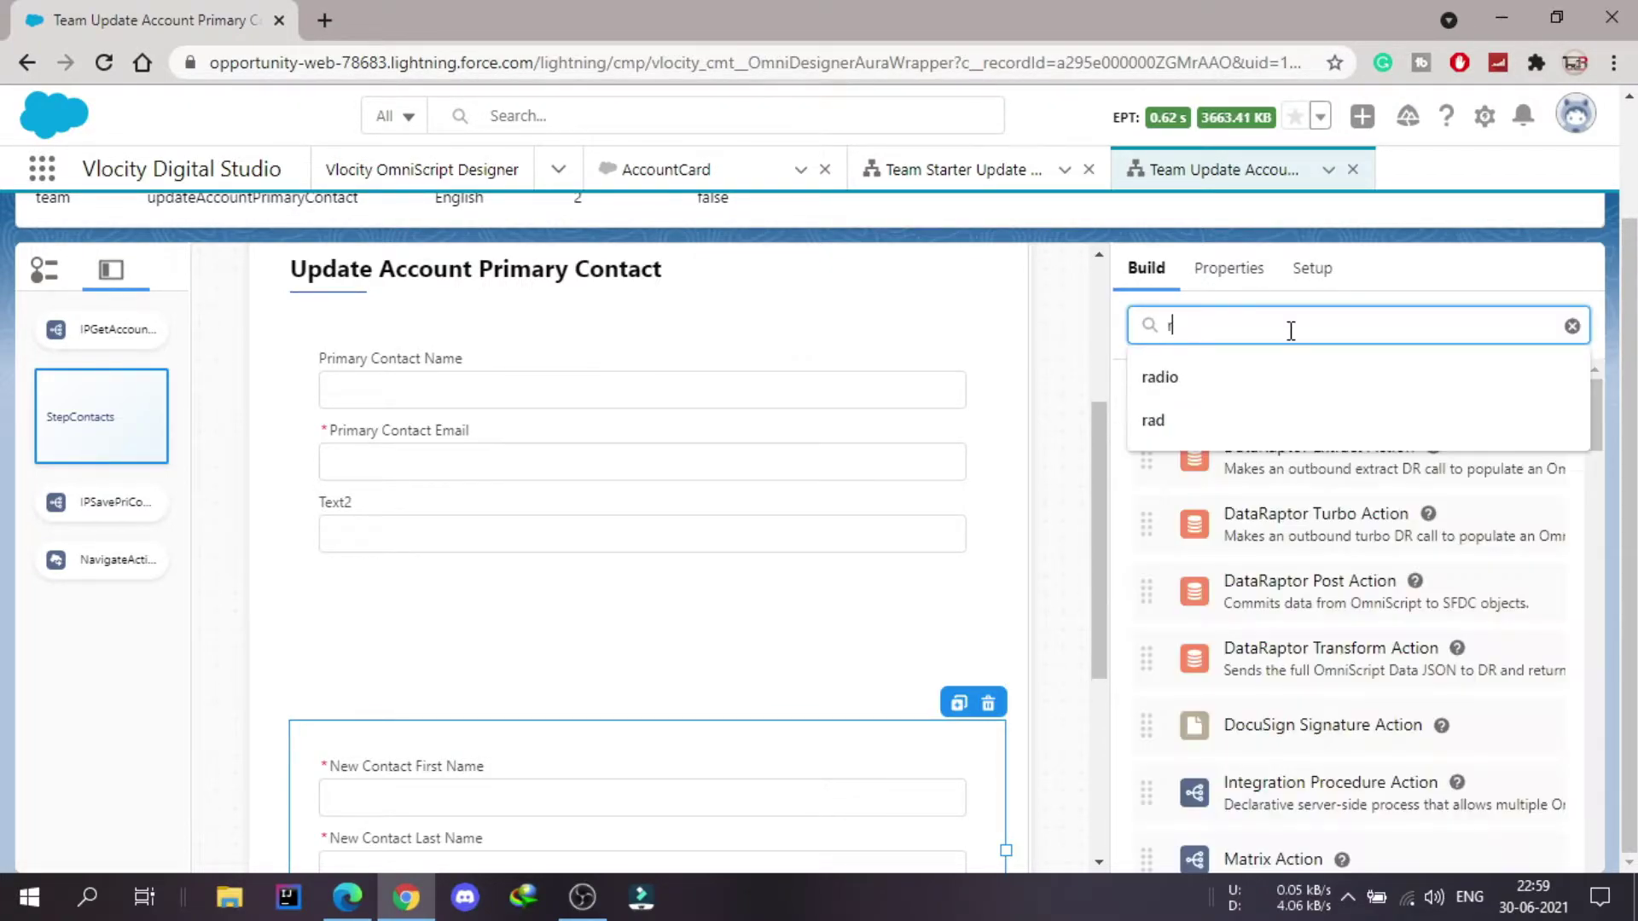
type("adio")
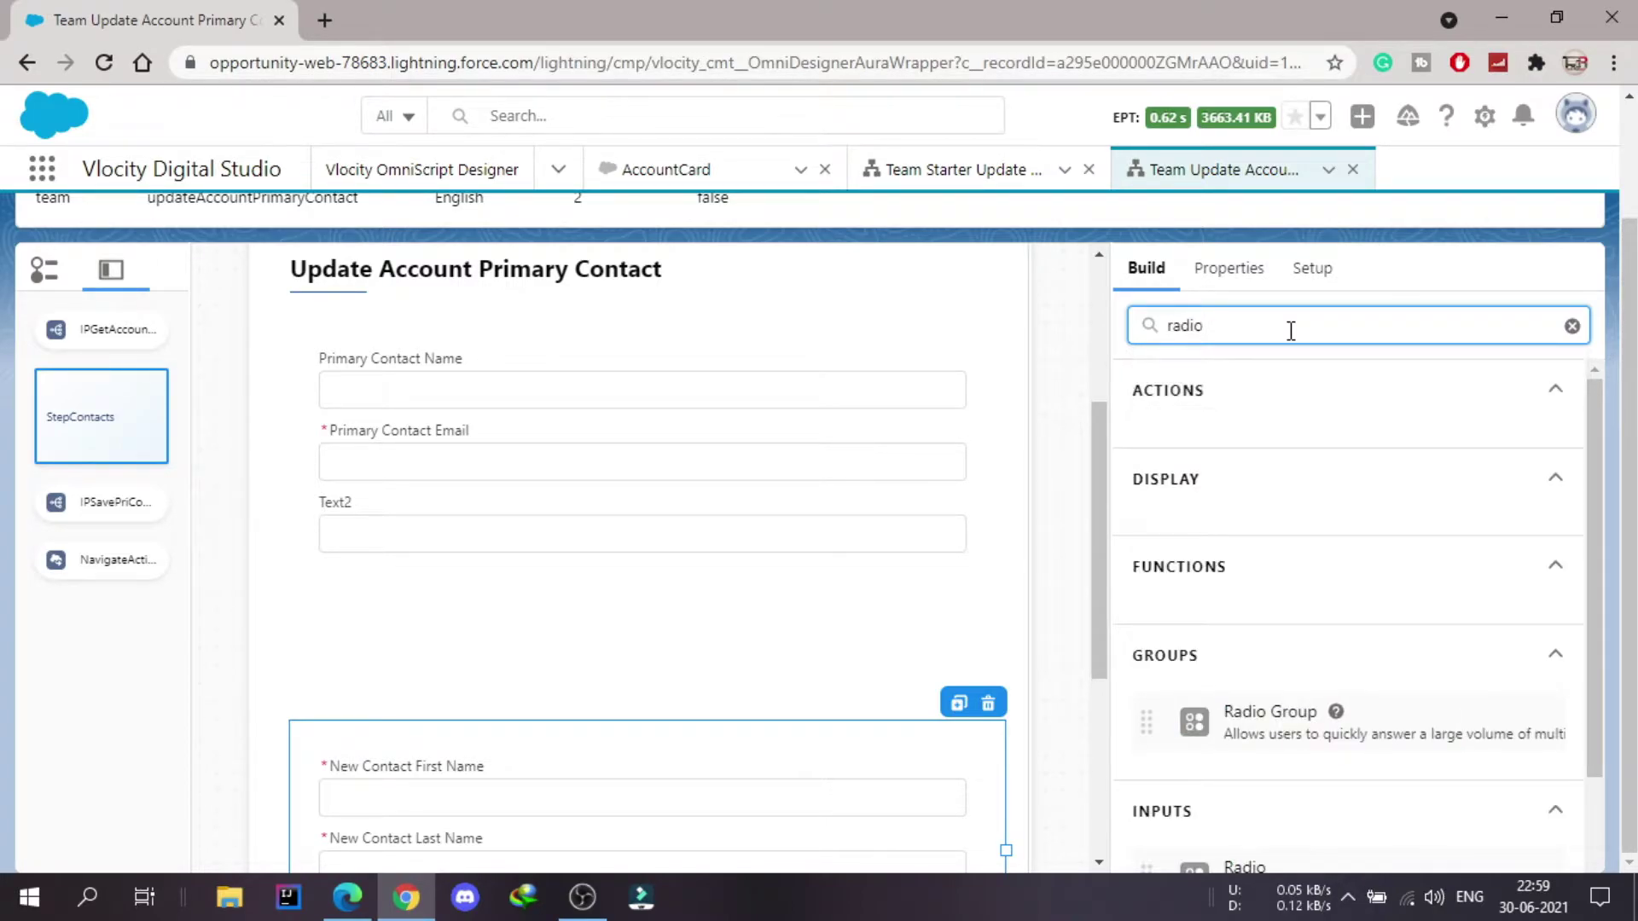
scroll(1338, 580, "down", 2)
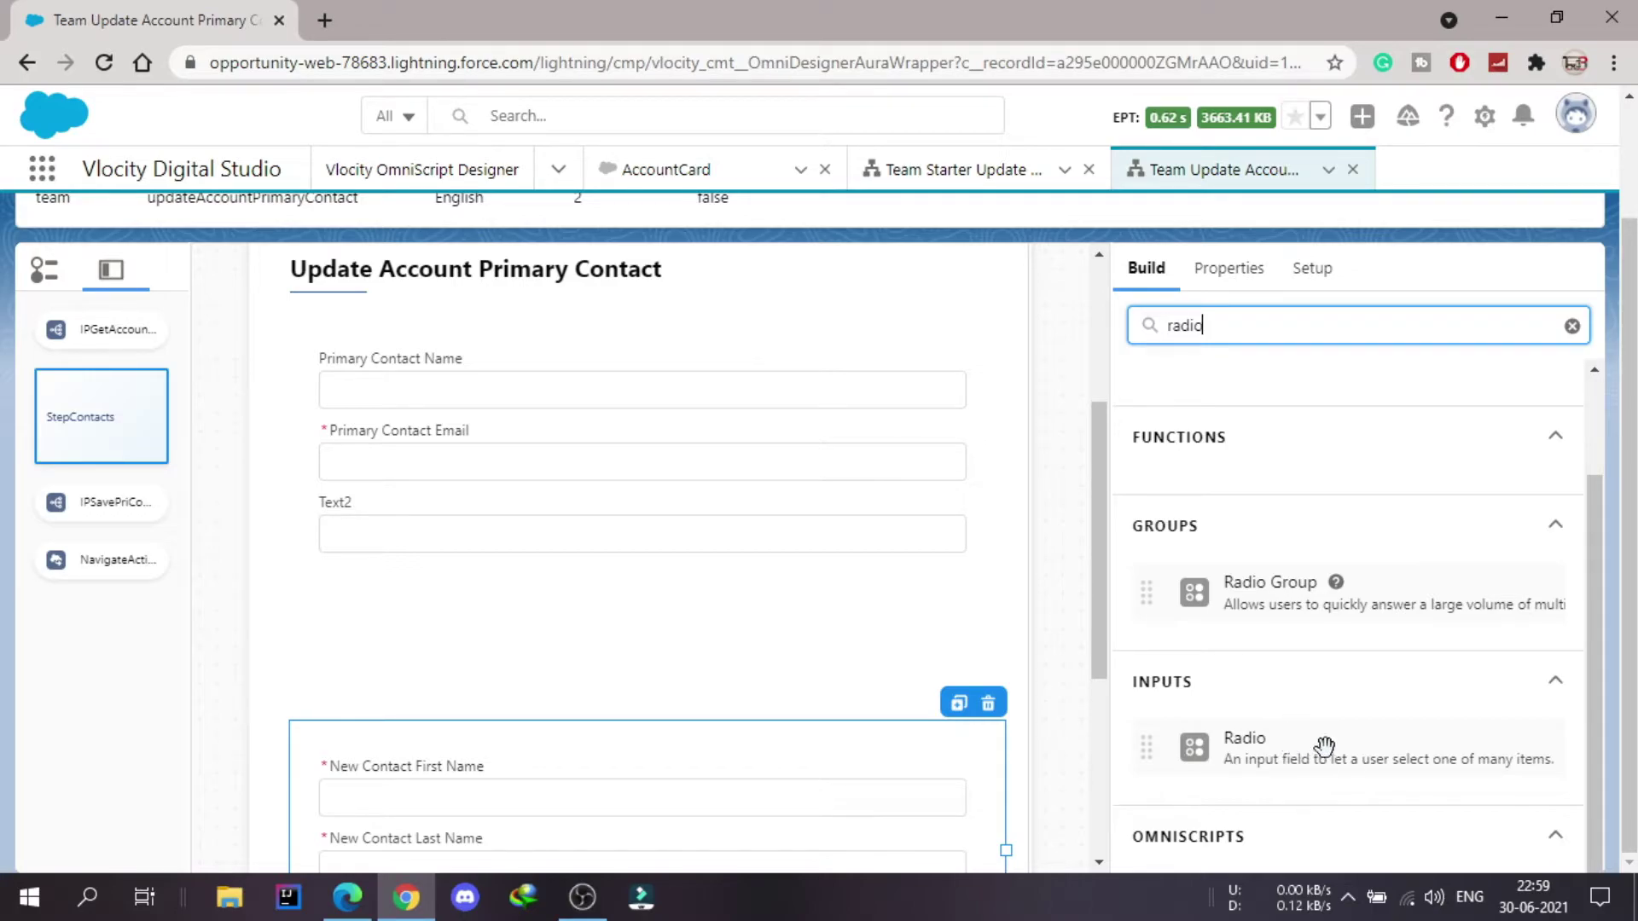
left_click_drag(1333, 752, 604, 334)
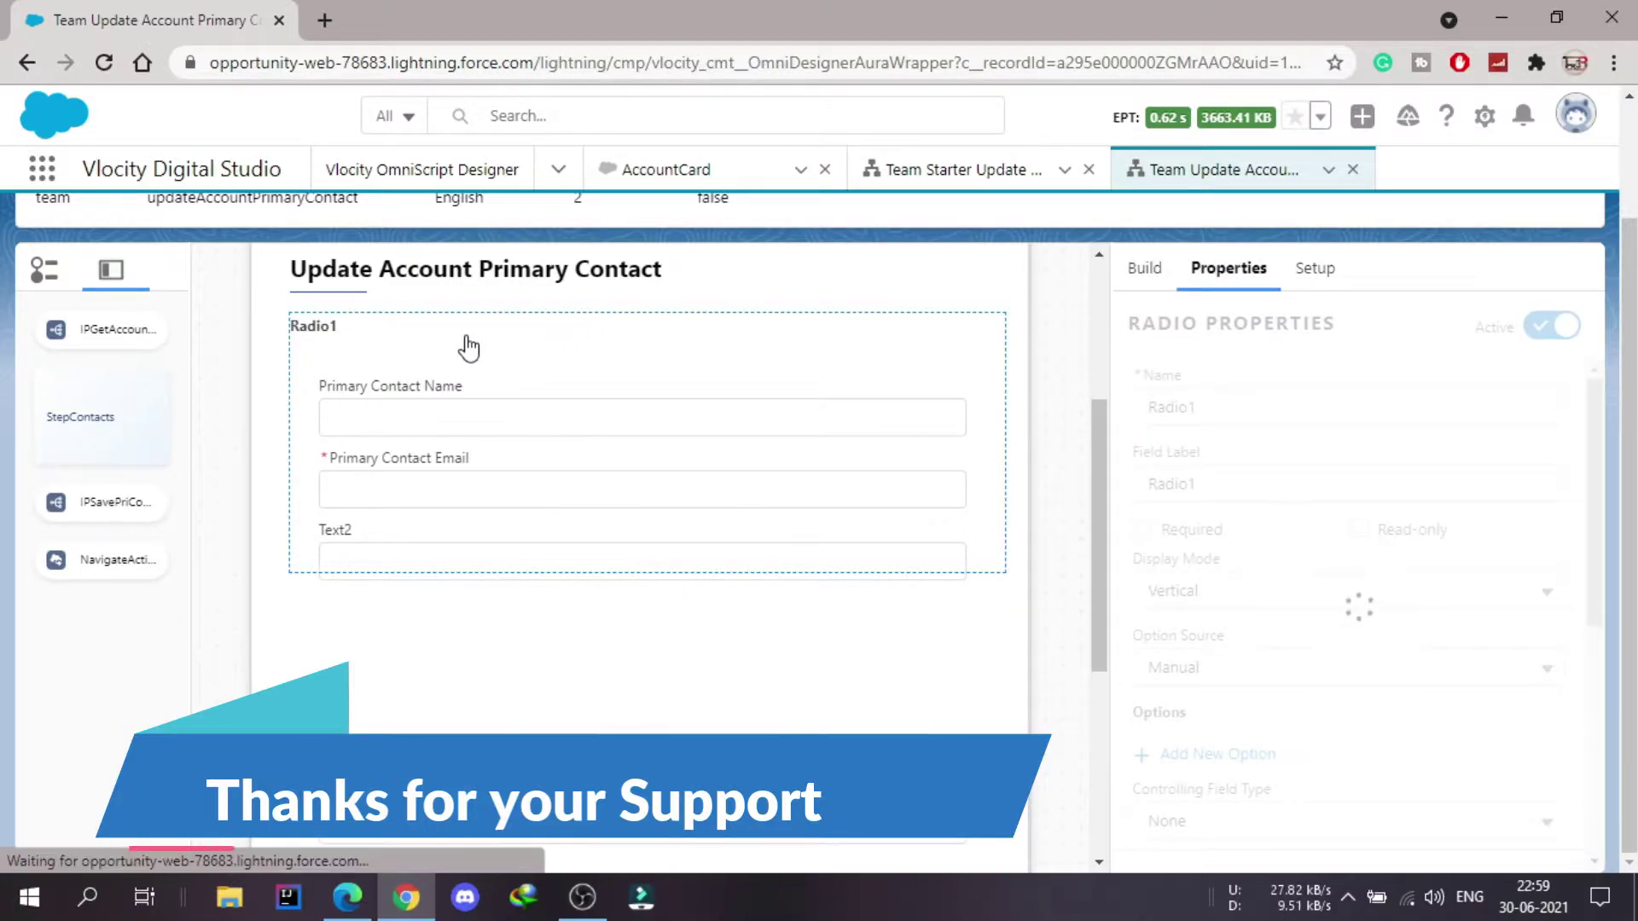
Set both the name and the field label of the new radio element to "Radio"
left_click(309, 324)
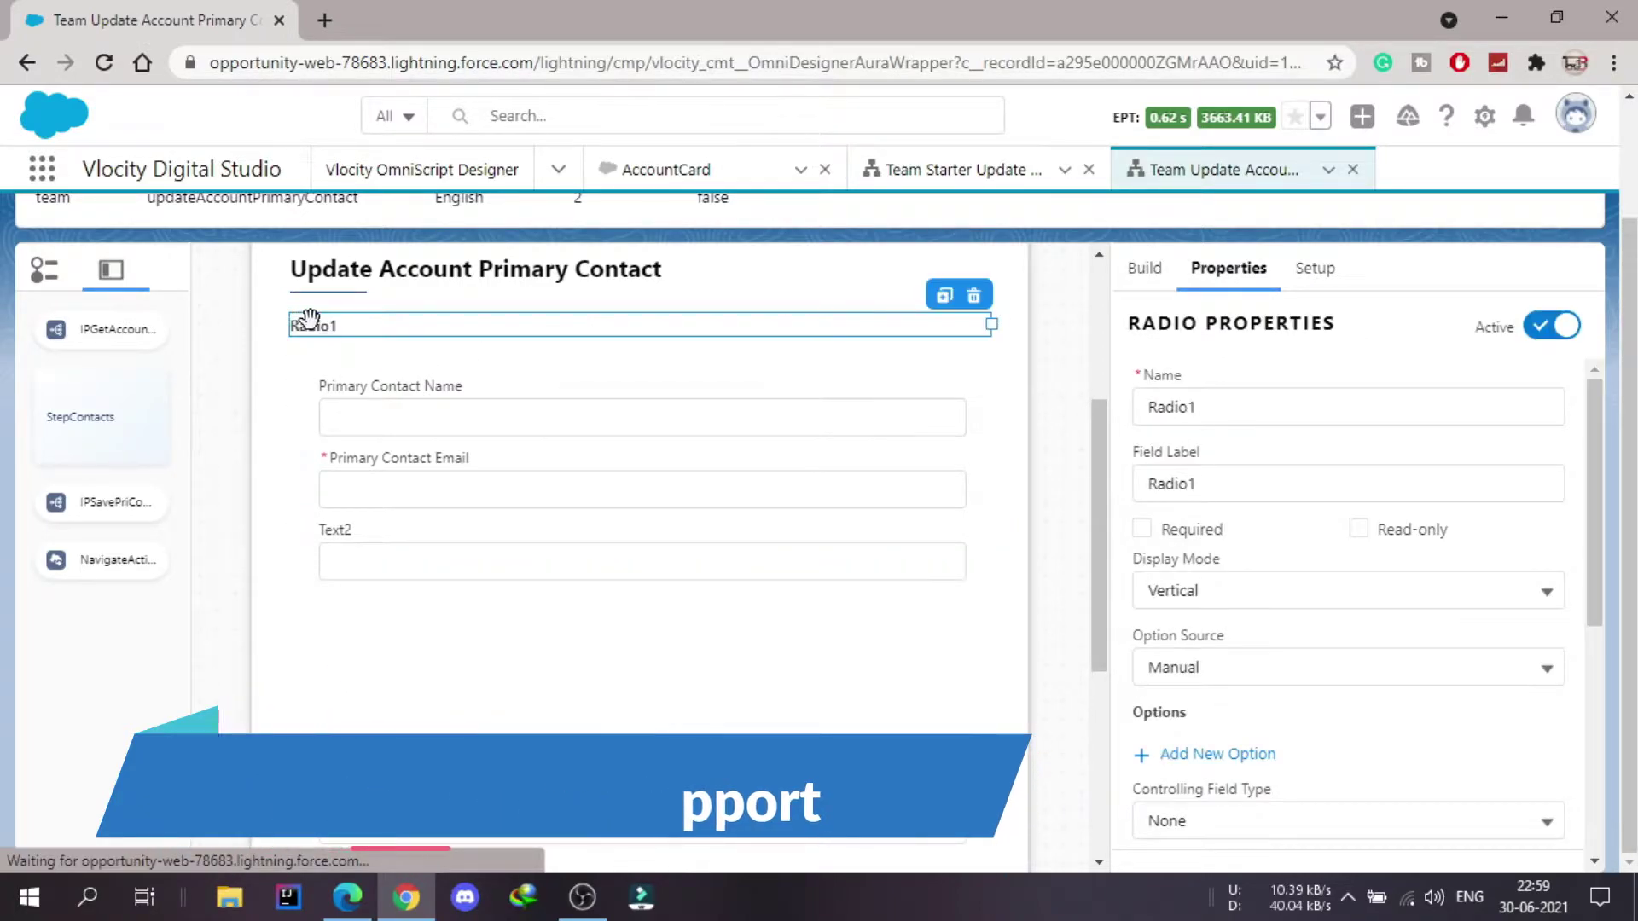
left_click(351, 377)
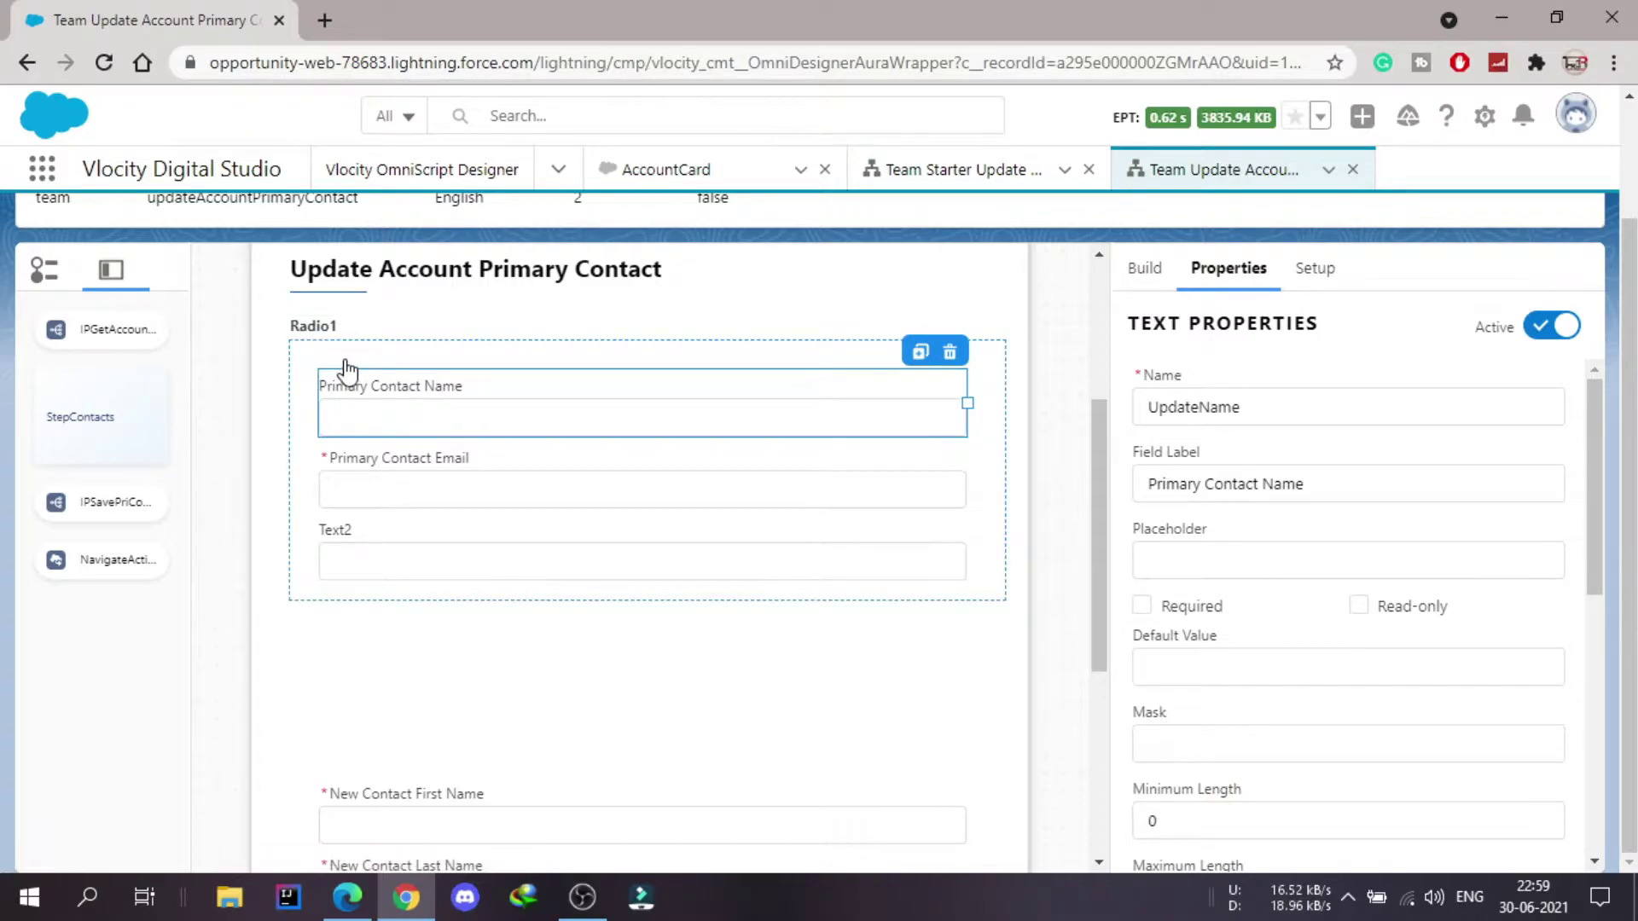
left_click(341, 359)
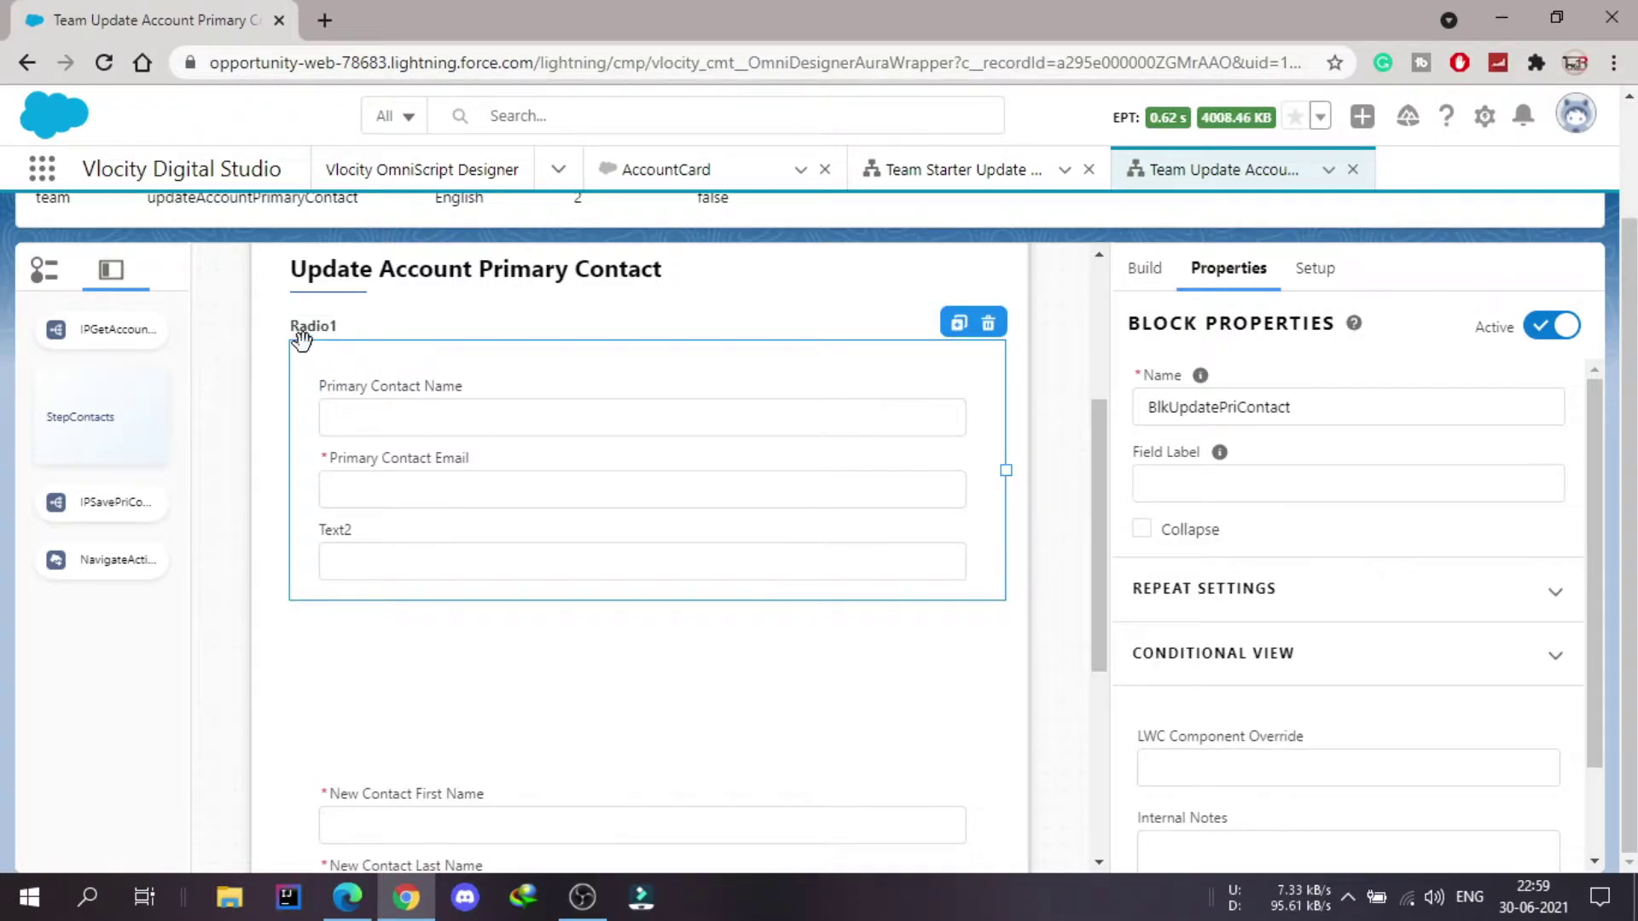
left_click(311, 331)
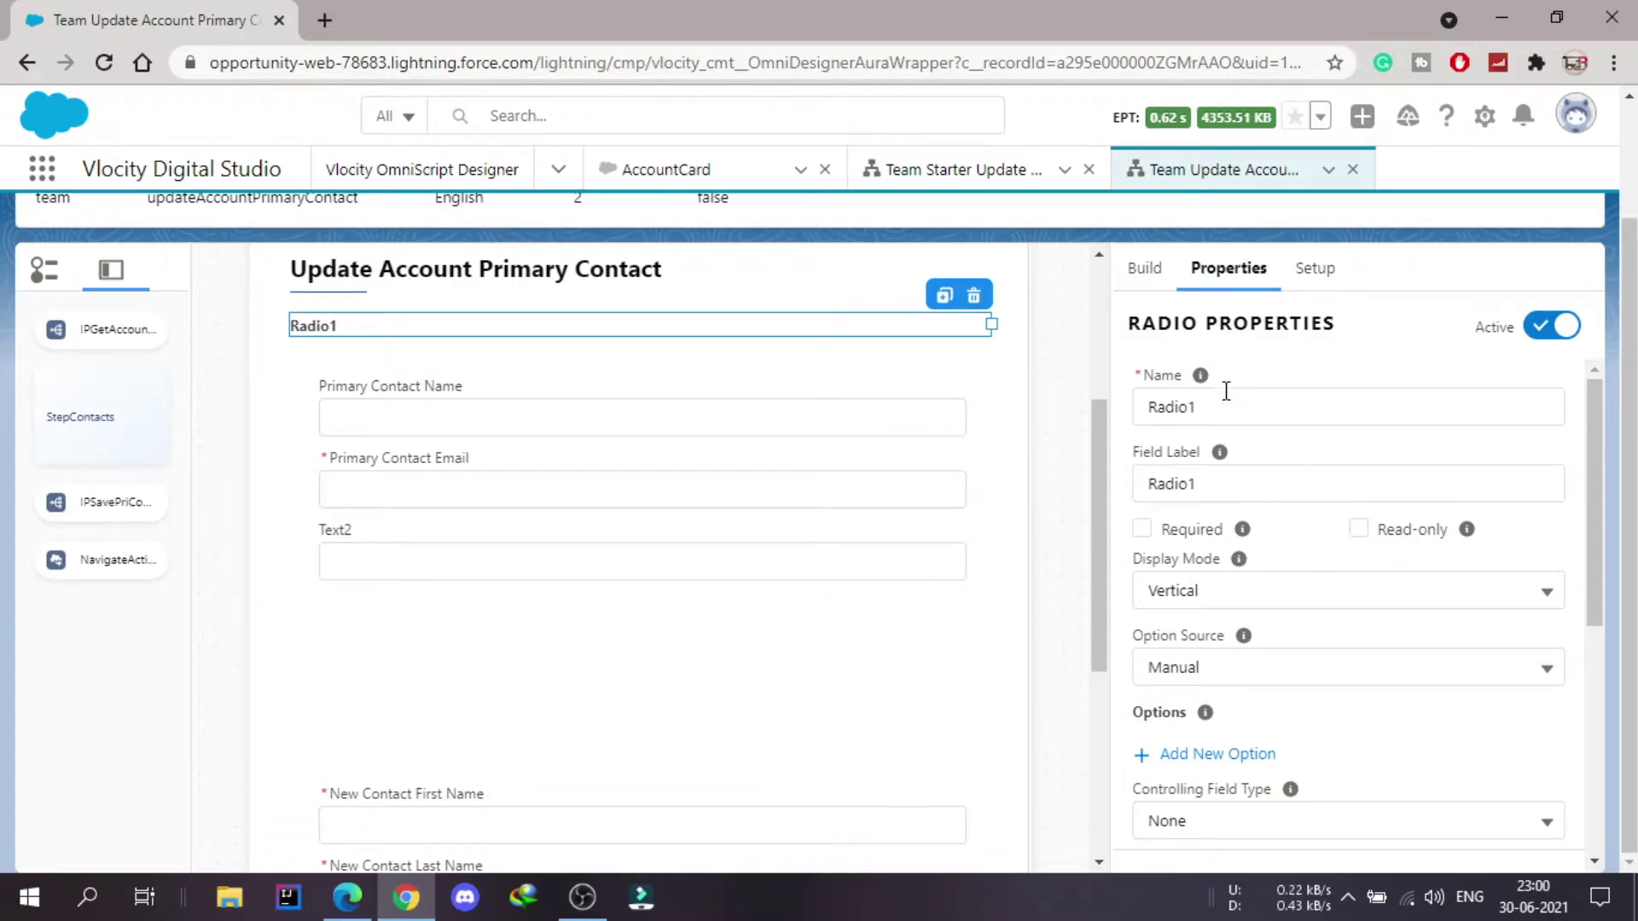
left_click(1214, 405)
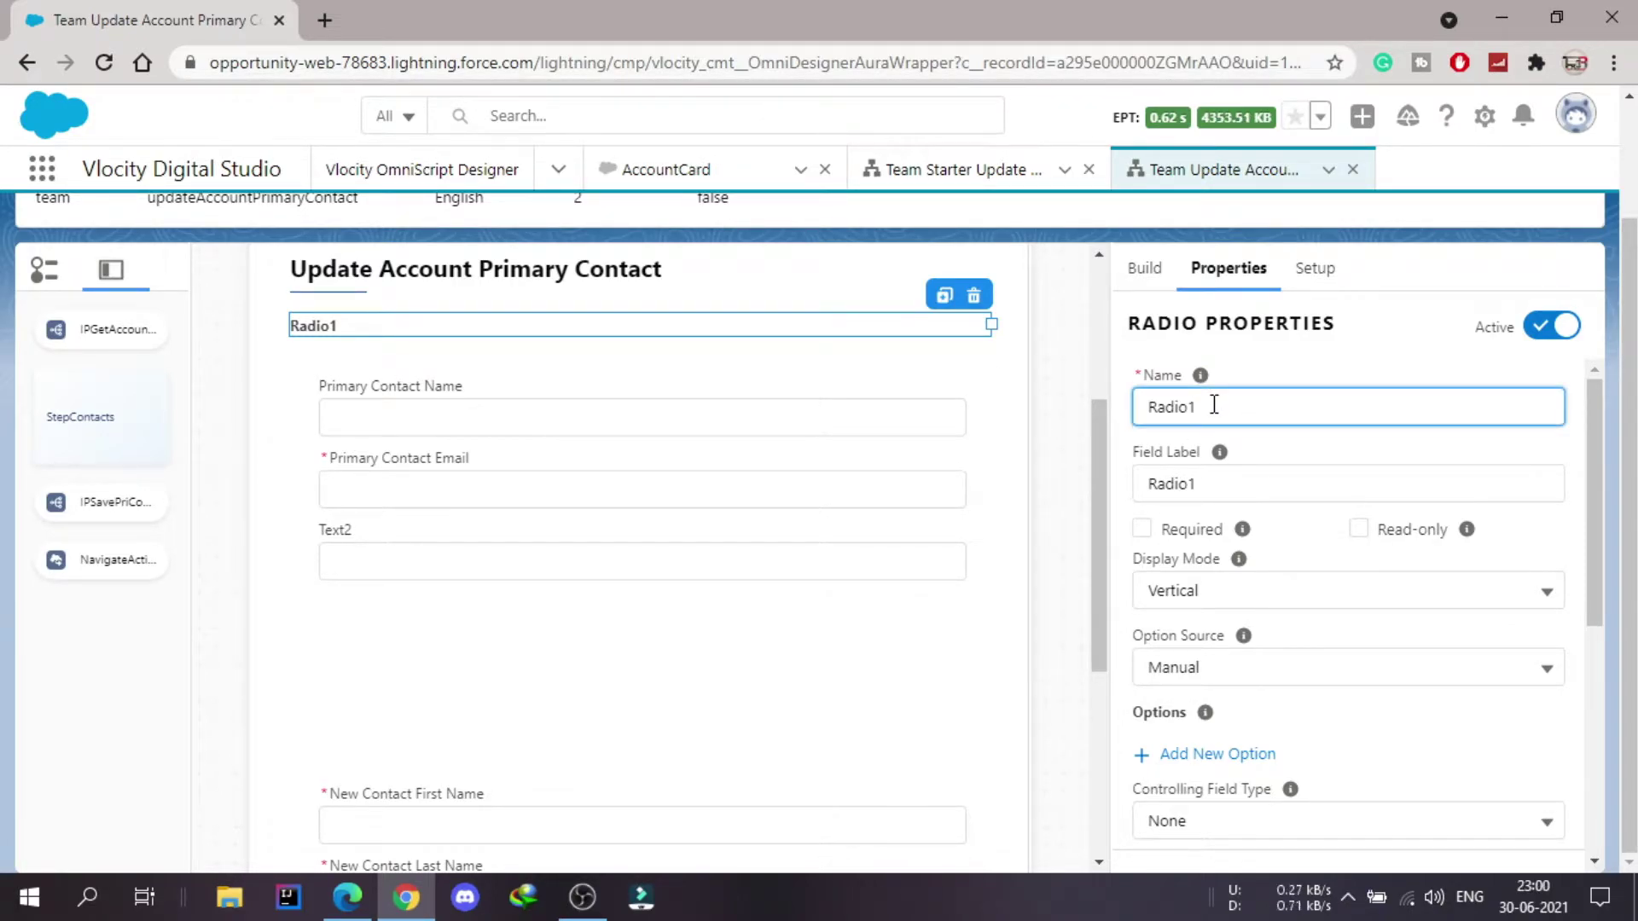
key("BackSpace")
left_click(1259, 376)
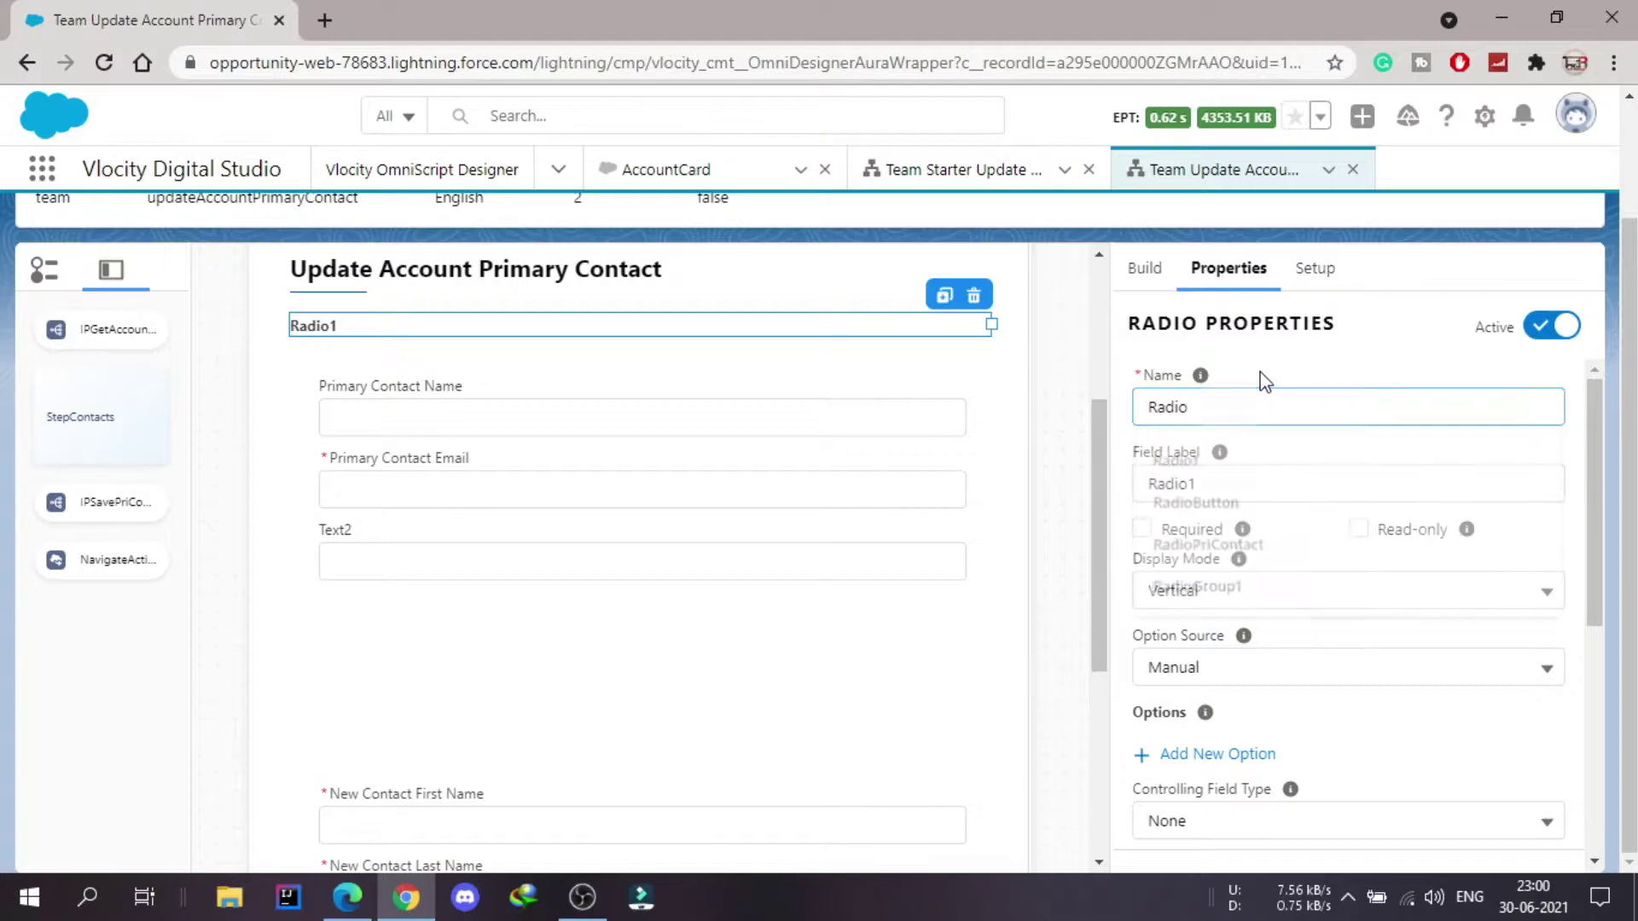
left_click(1229, 481)
key("BackSpace")
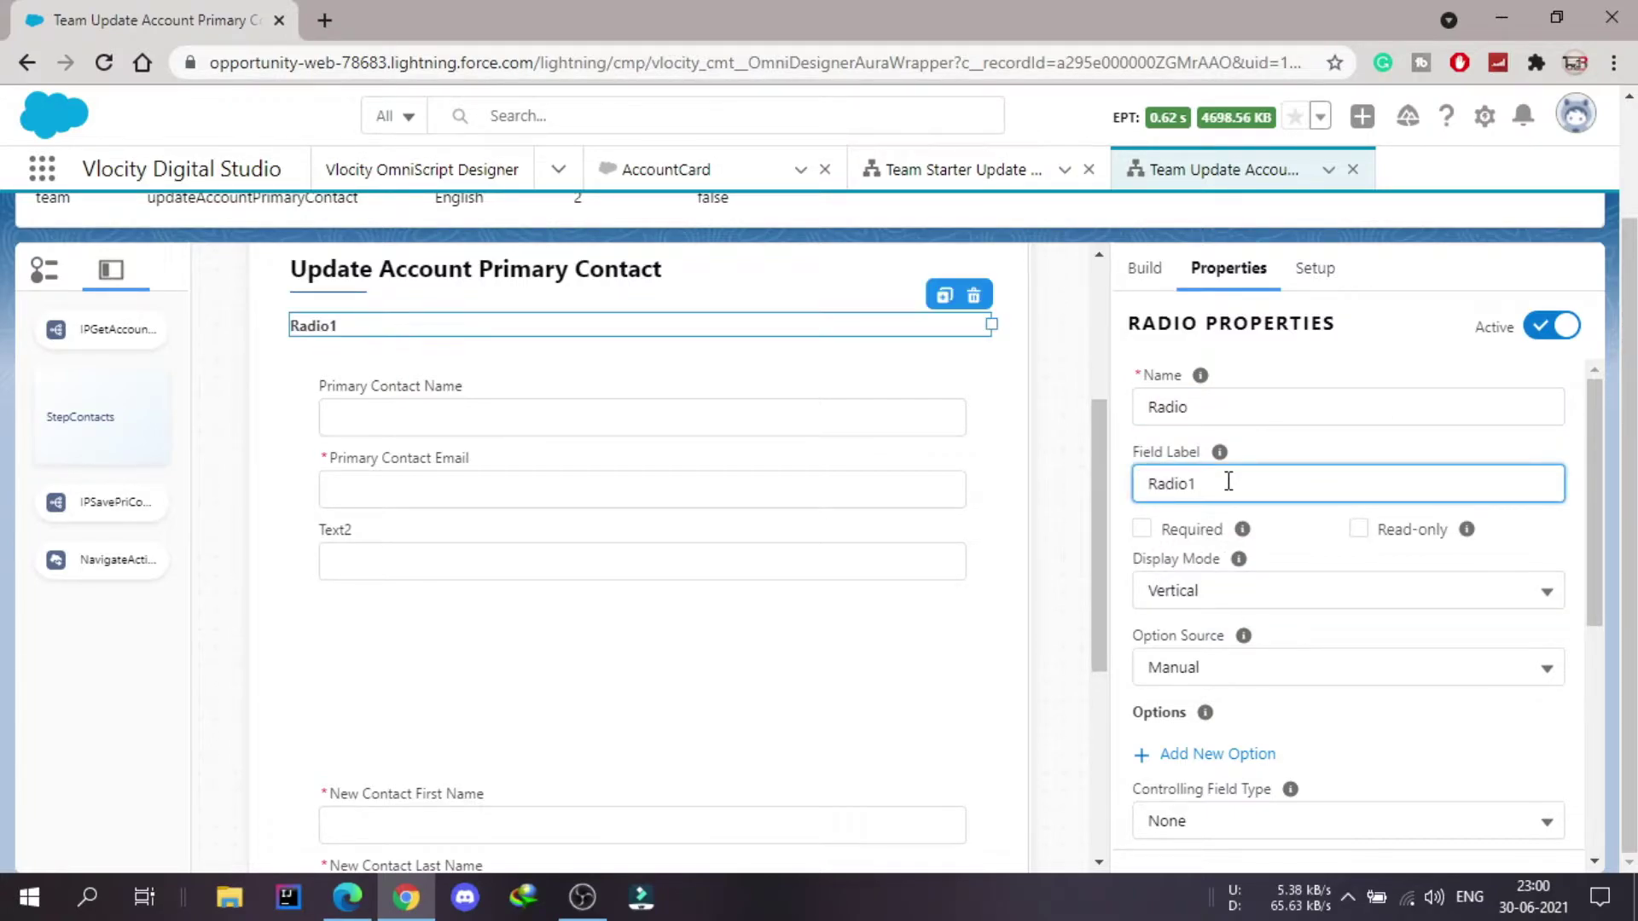
left_click(1270, 348)
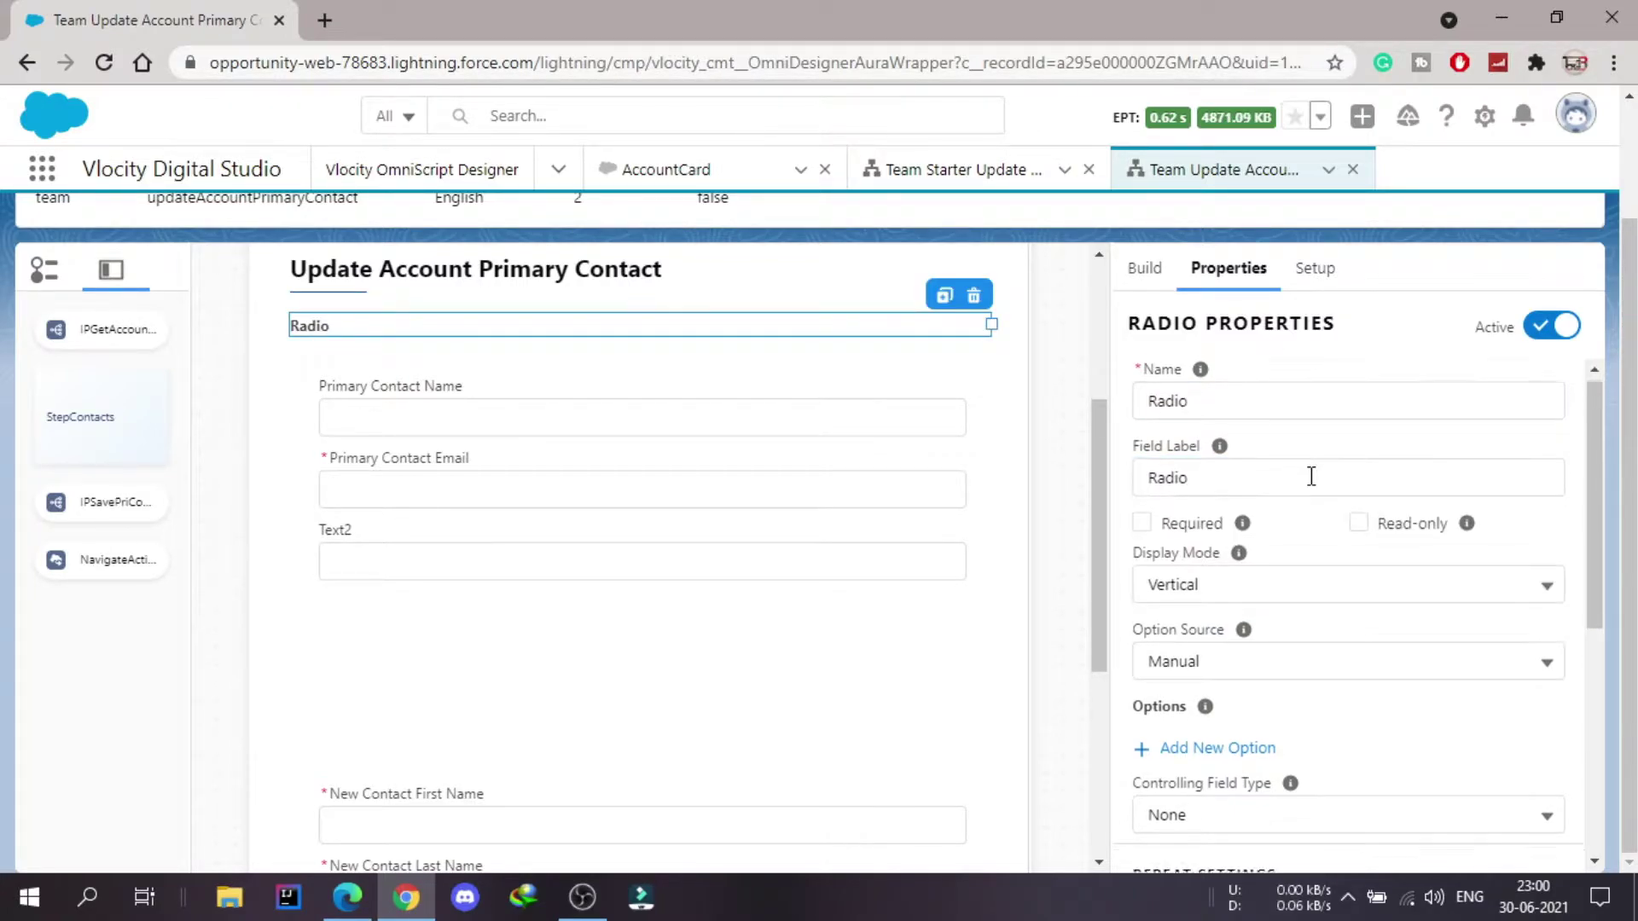
Add a radio option with the label "UpdatePriContact" and the value "BlkUpdatePriContact"
scroll(1312, 475, "down", 2)
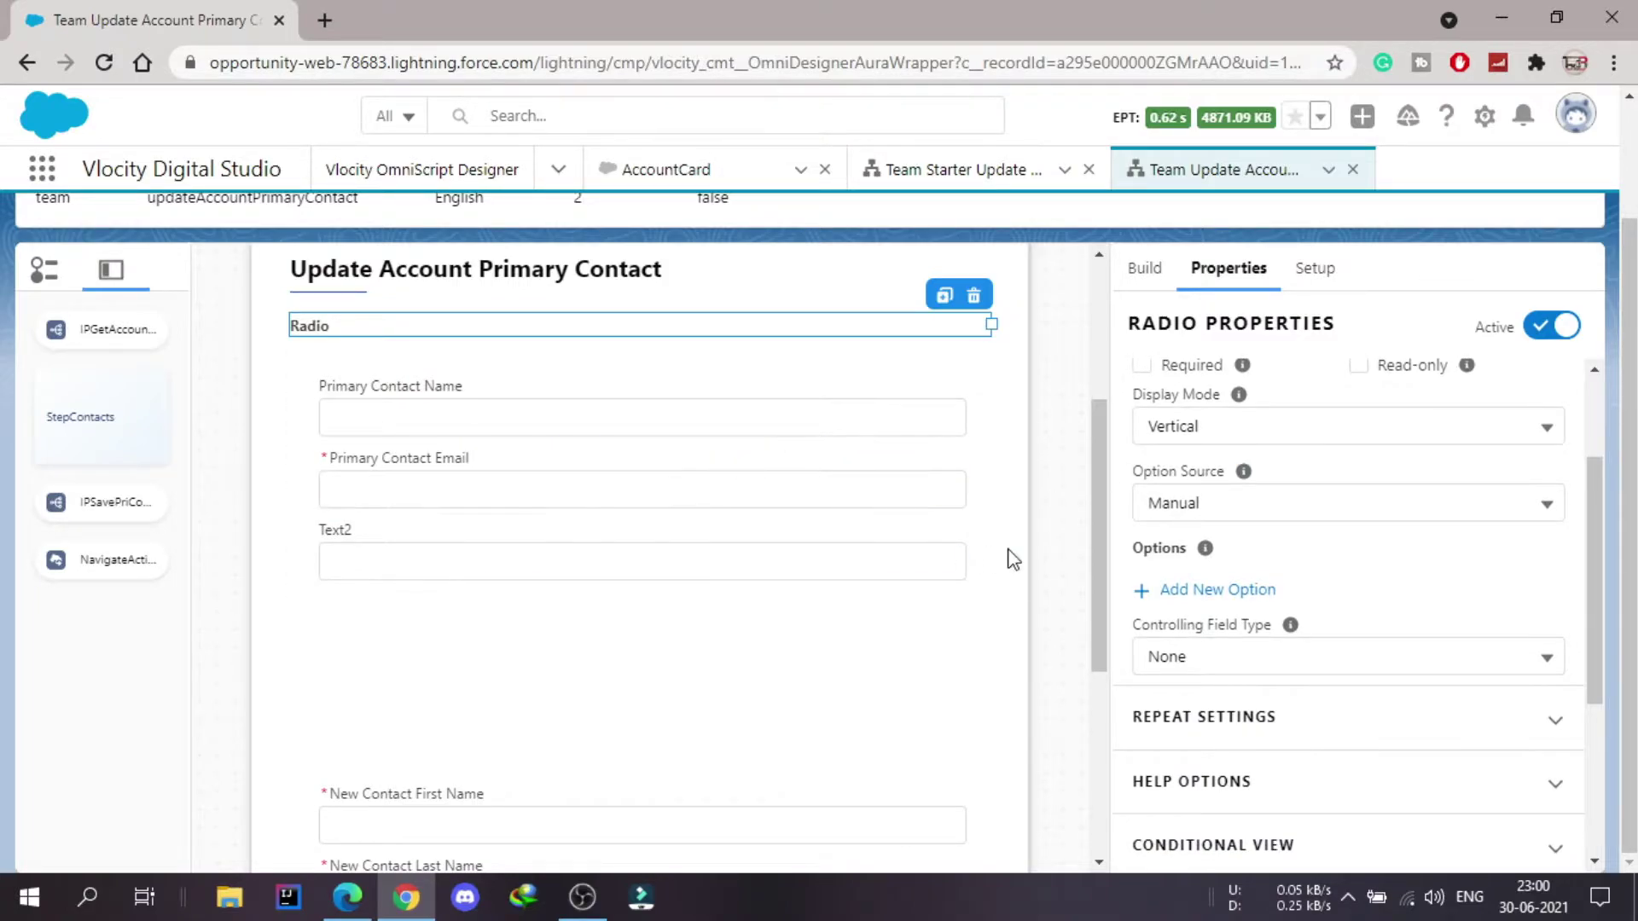
left_click(1220, 591)
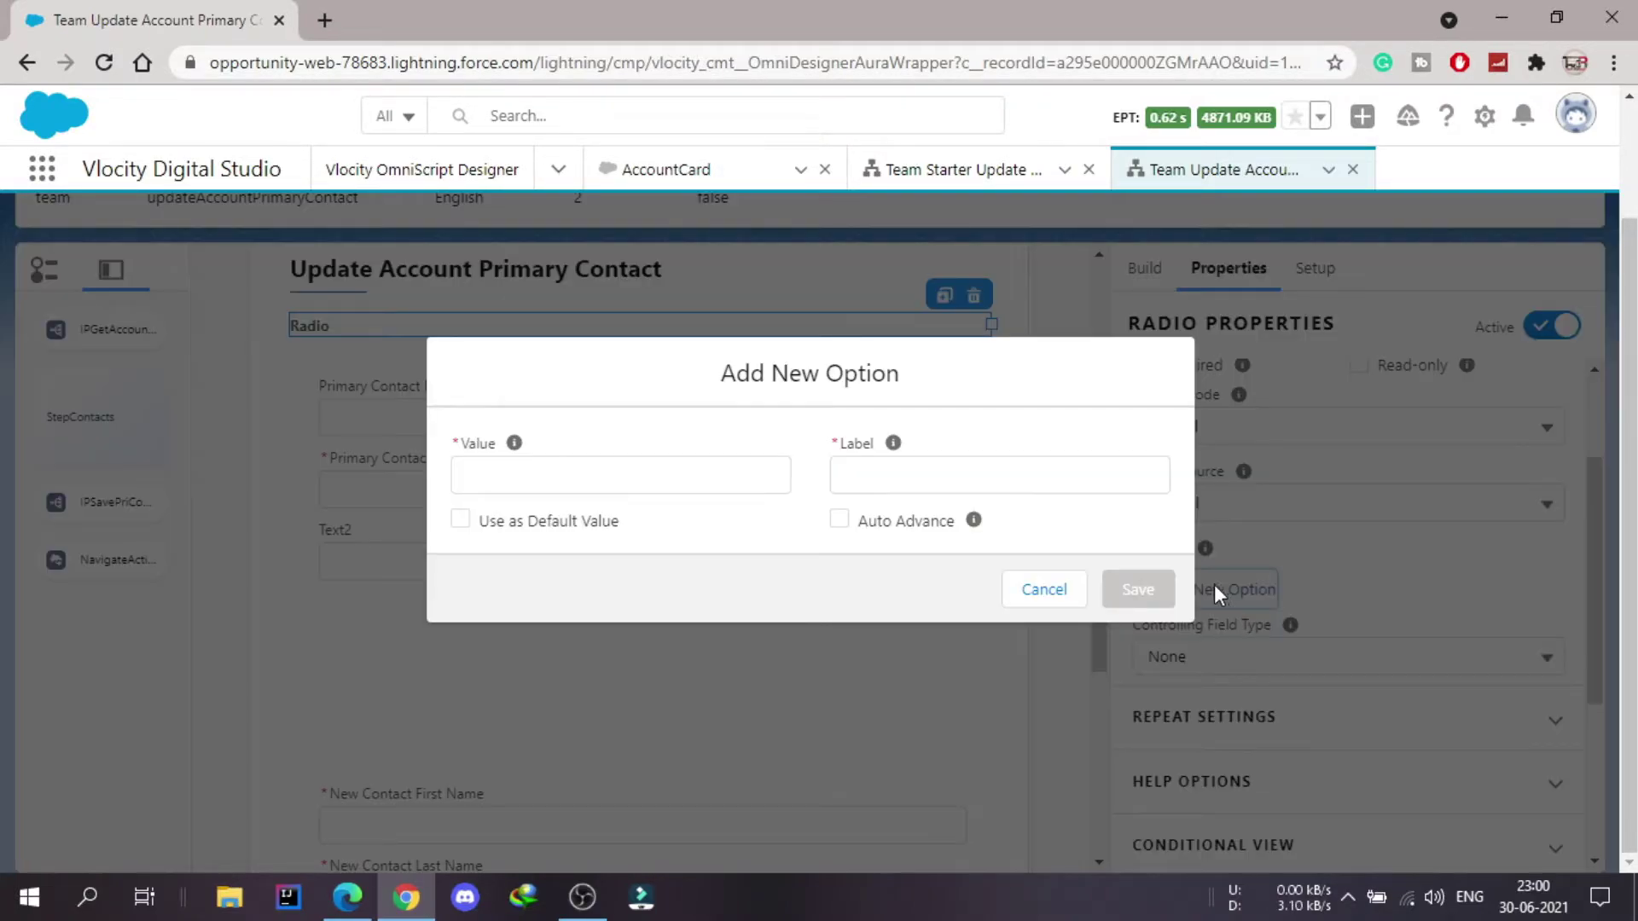
left_click(862, 472)
type("UpdateP")
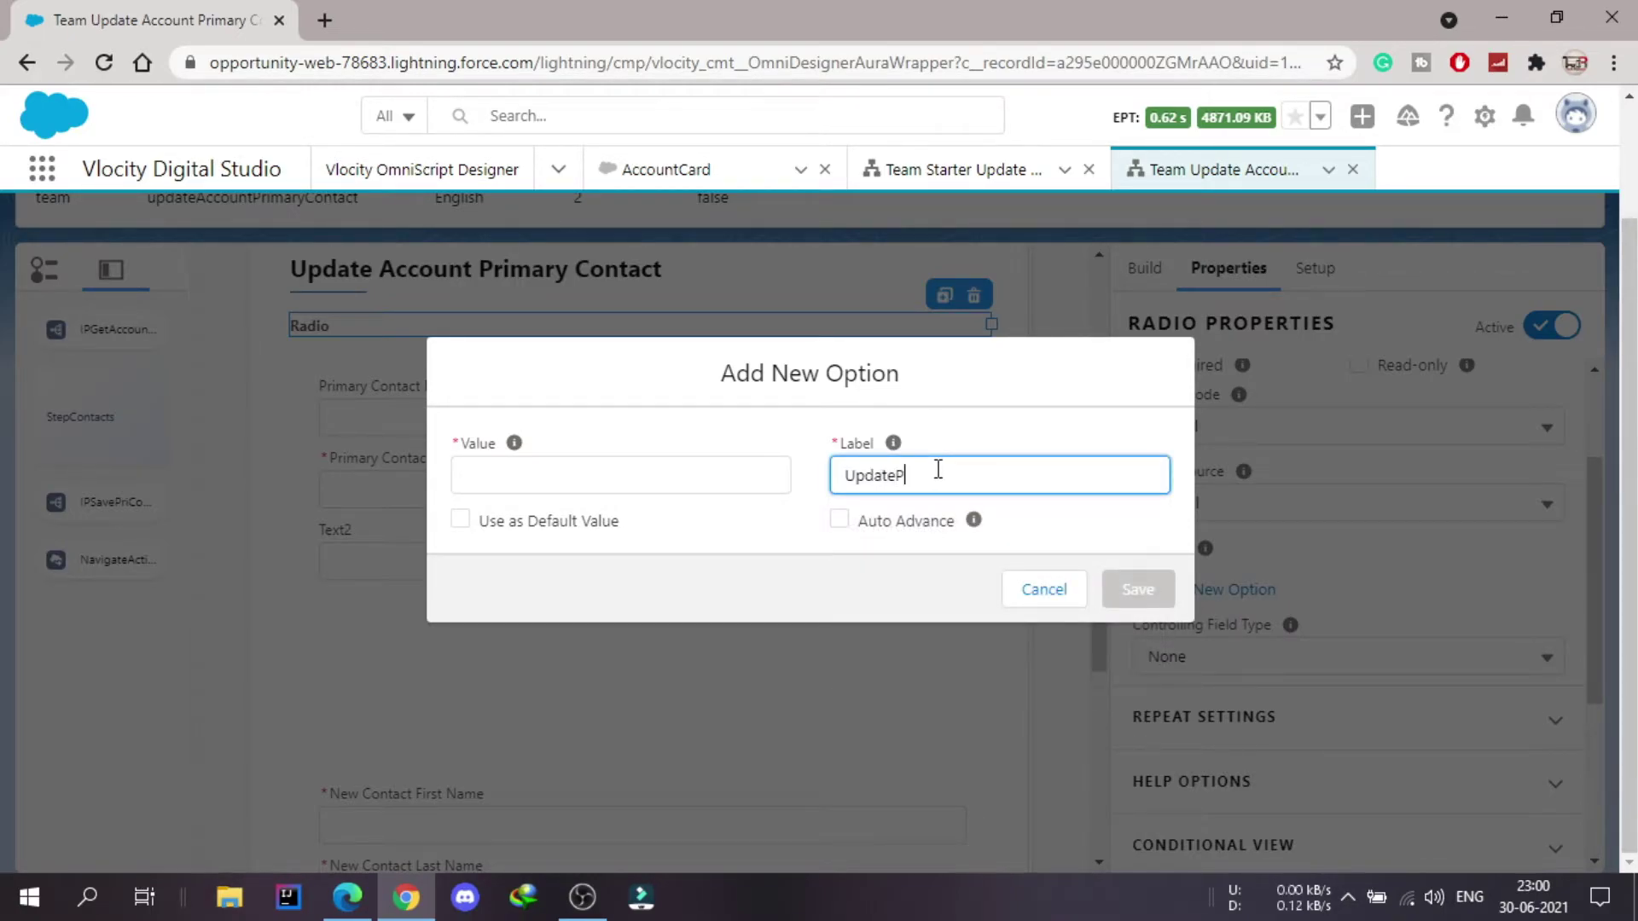
type("riContact")
left_click(661, 472)
type("Bl")
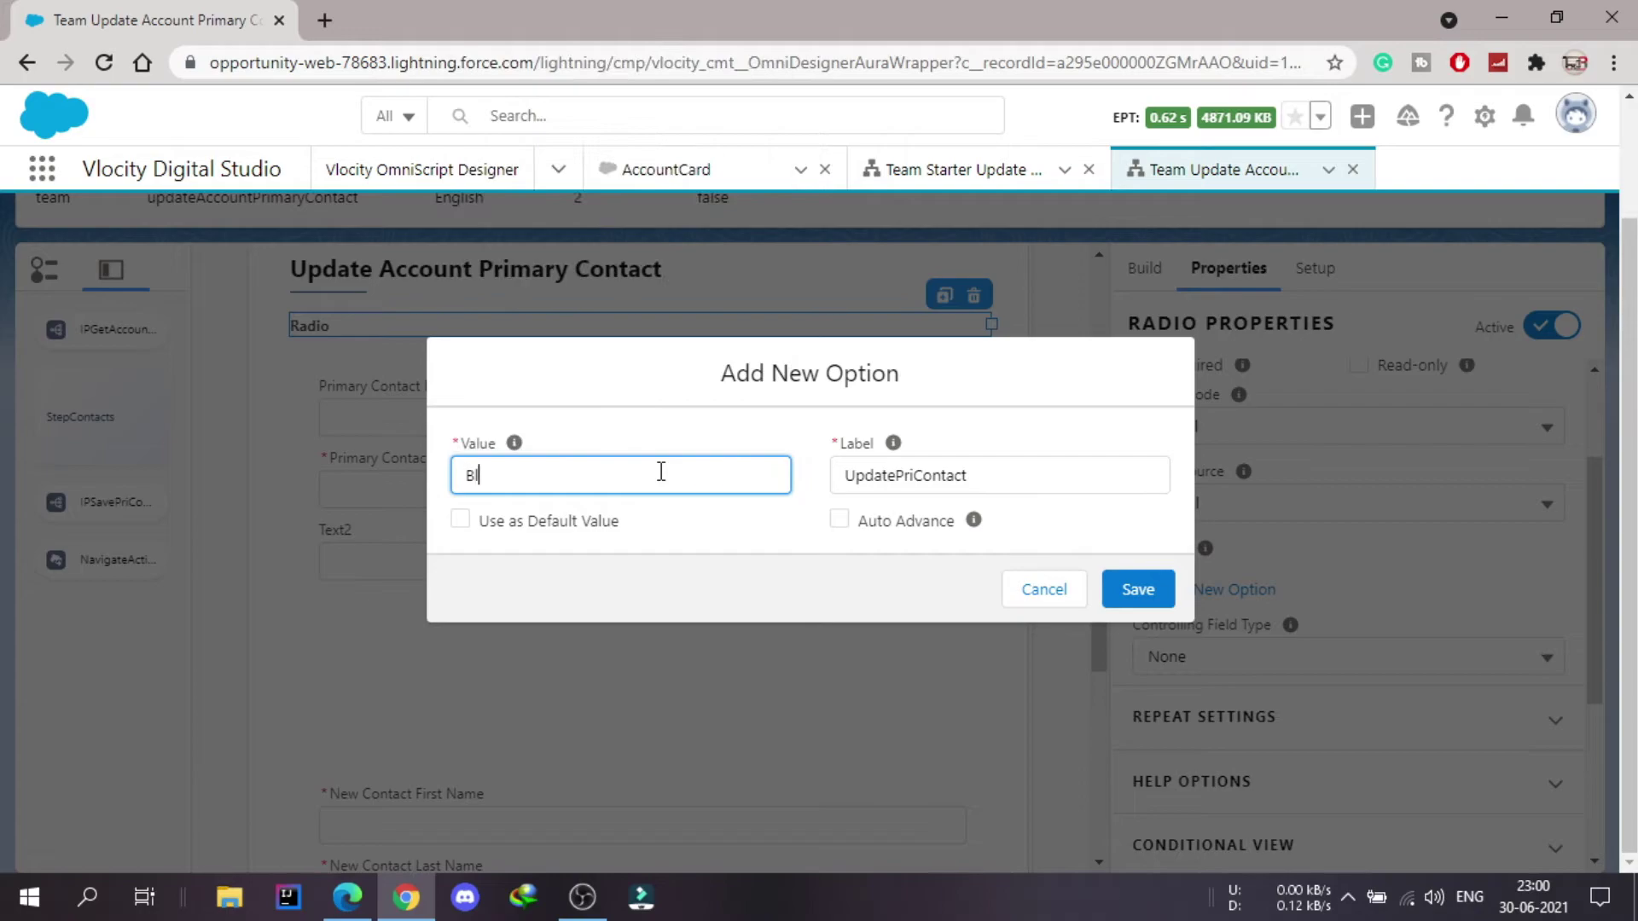
type("kUpdatePriContact")
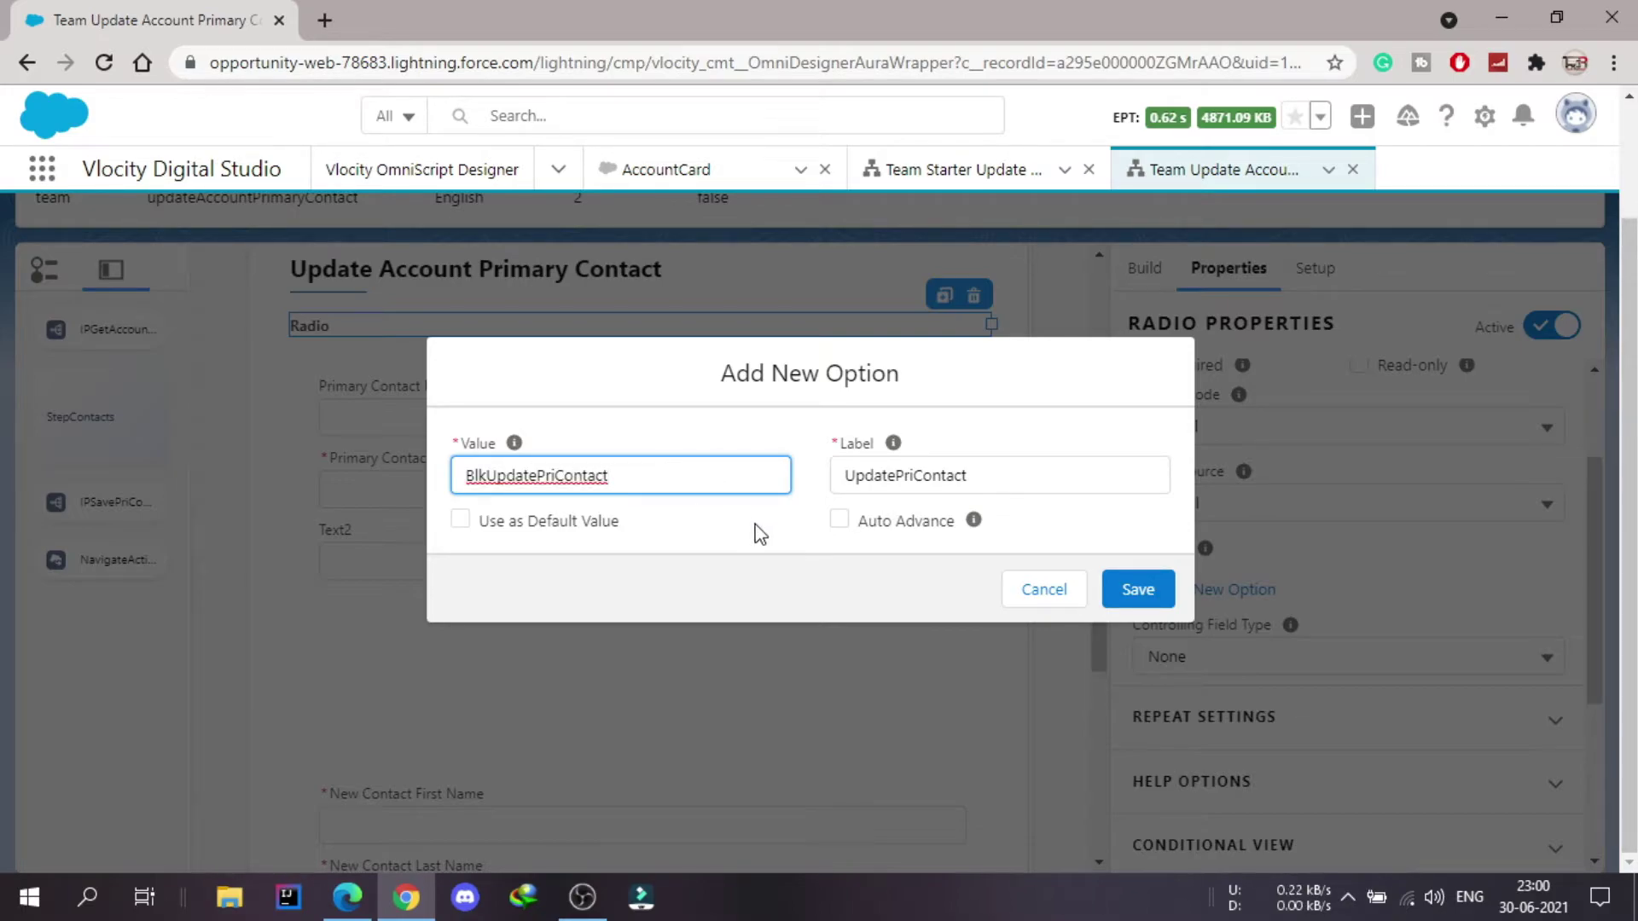
left_click(1138, 588)
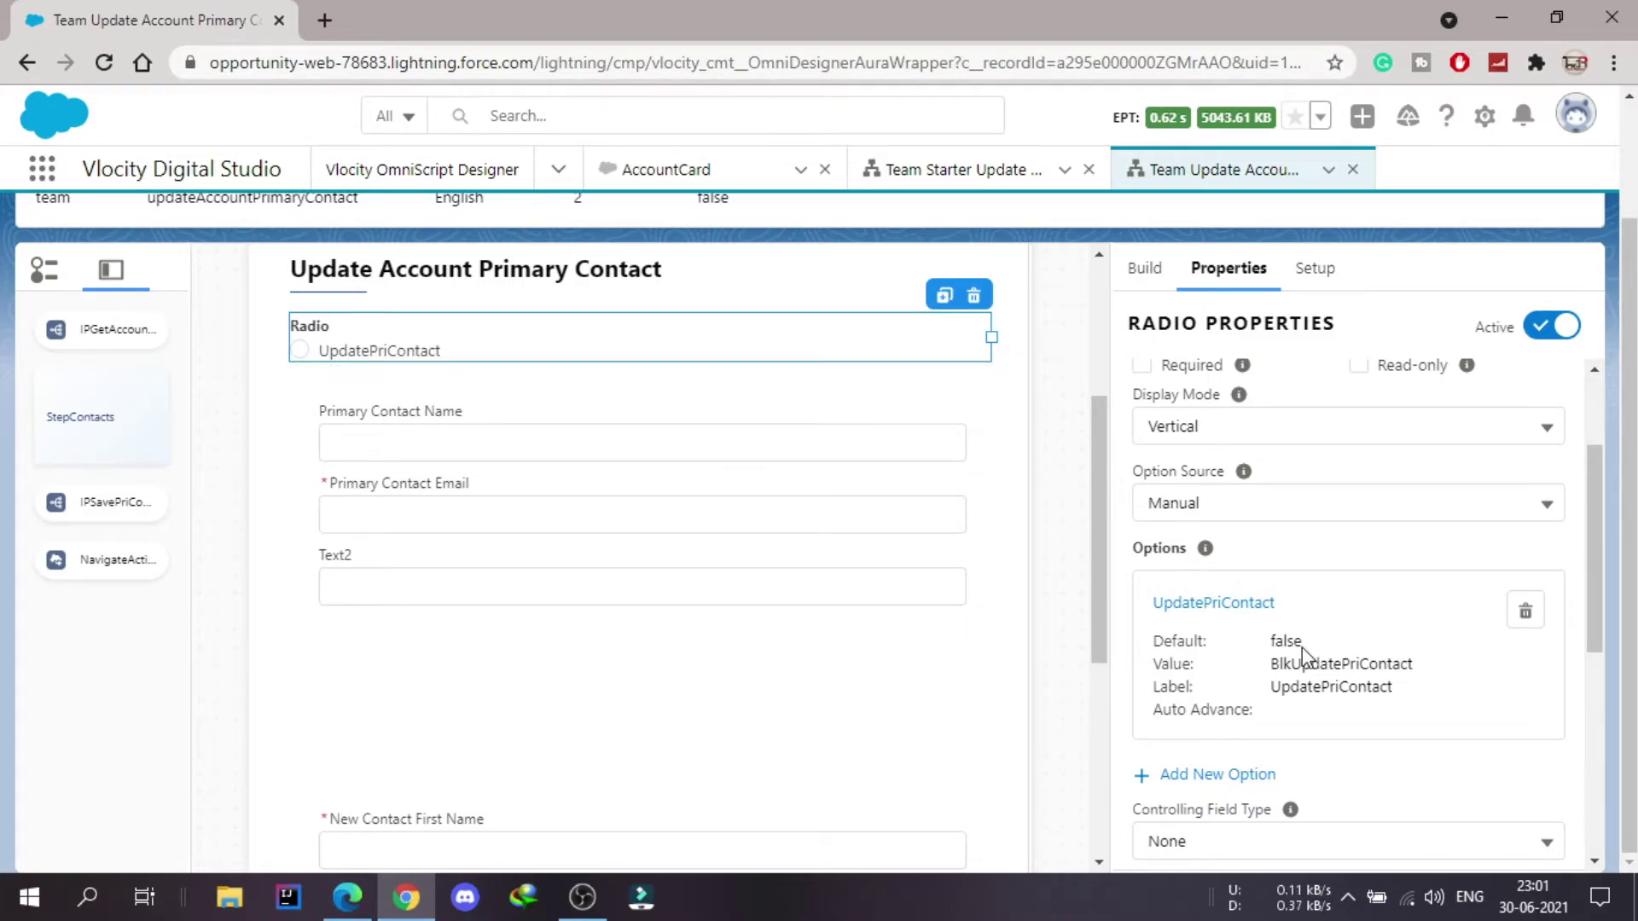
Add a second radio option with the value "BlkChangePriContact" and the label "ChangePriContact"
scroll(1302, 648, "down", 1)
left_click(1232, 722)
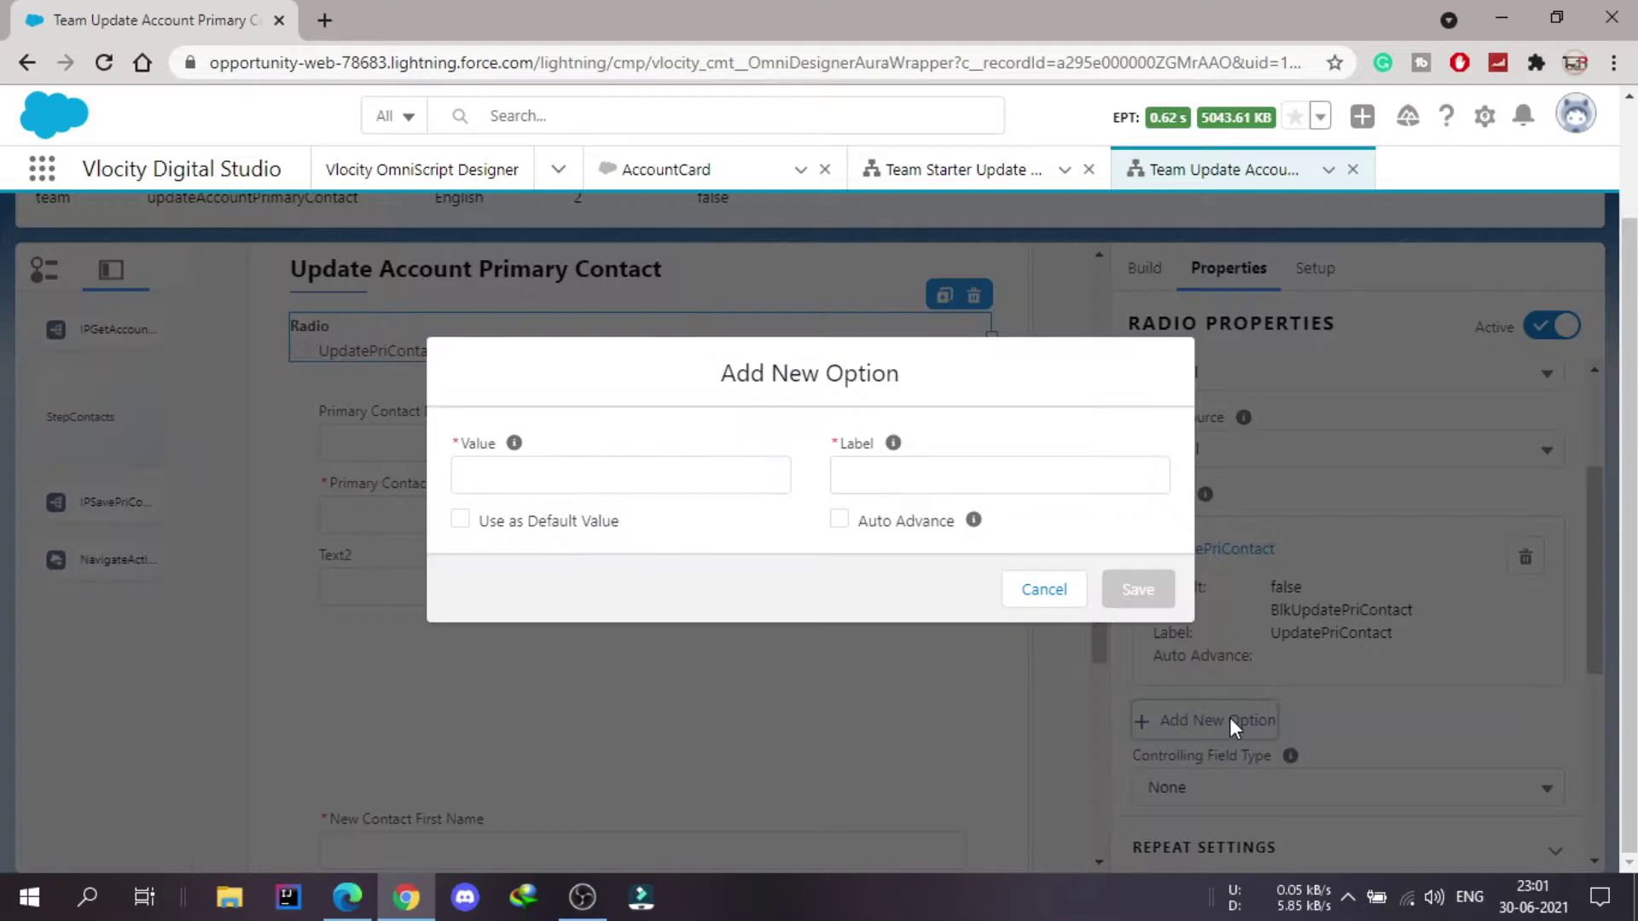
left_click(599, 475)
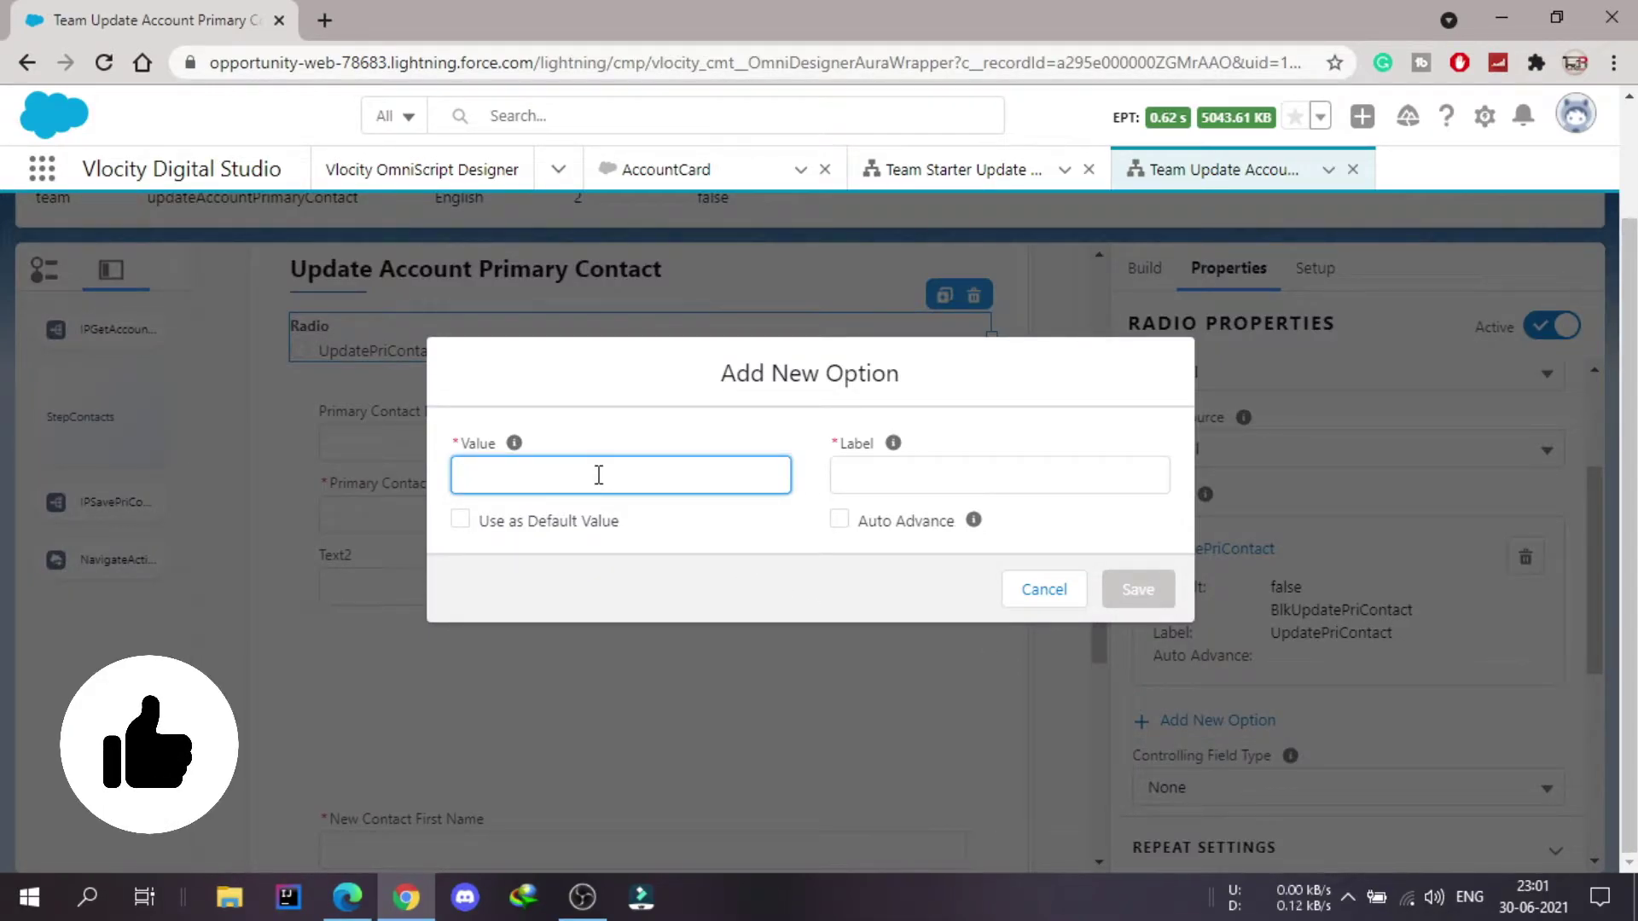
type("BlkChangePriContact")
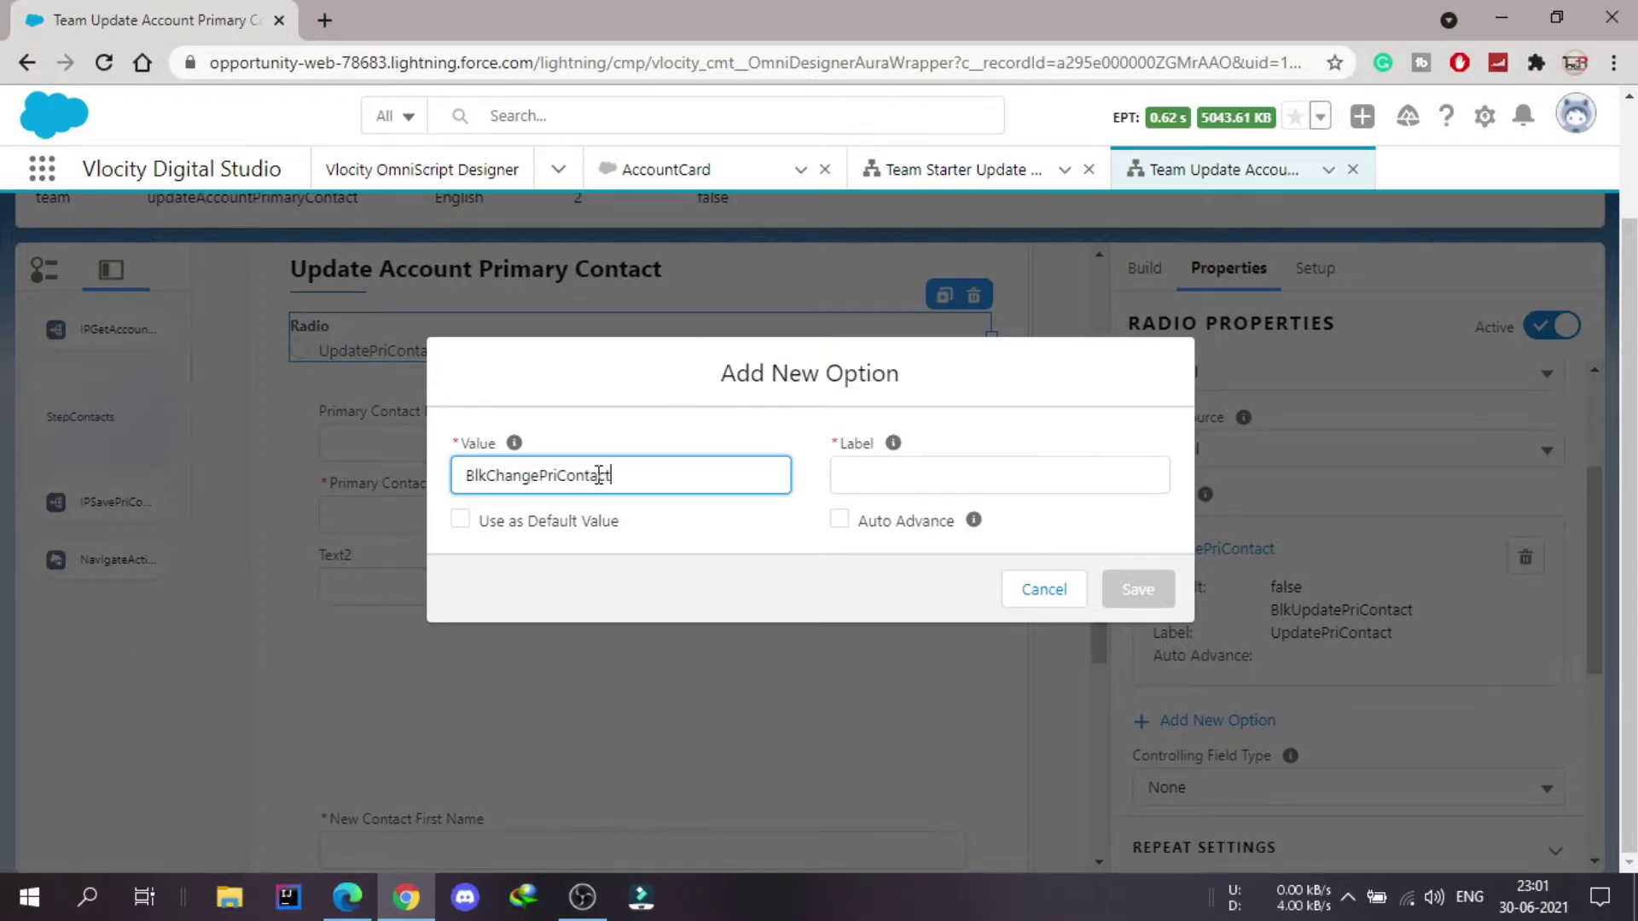
left_click(925, 480)
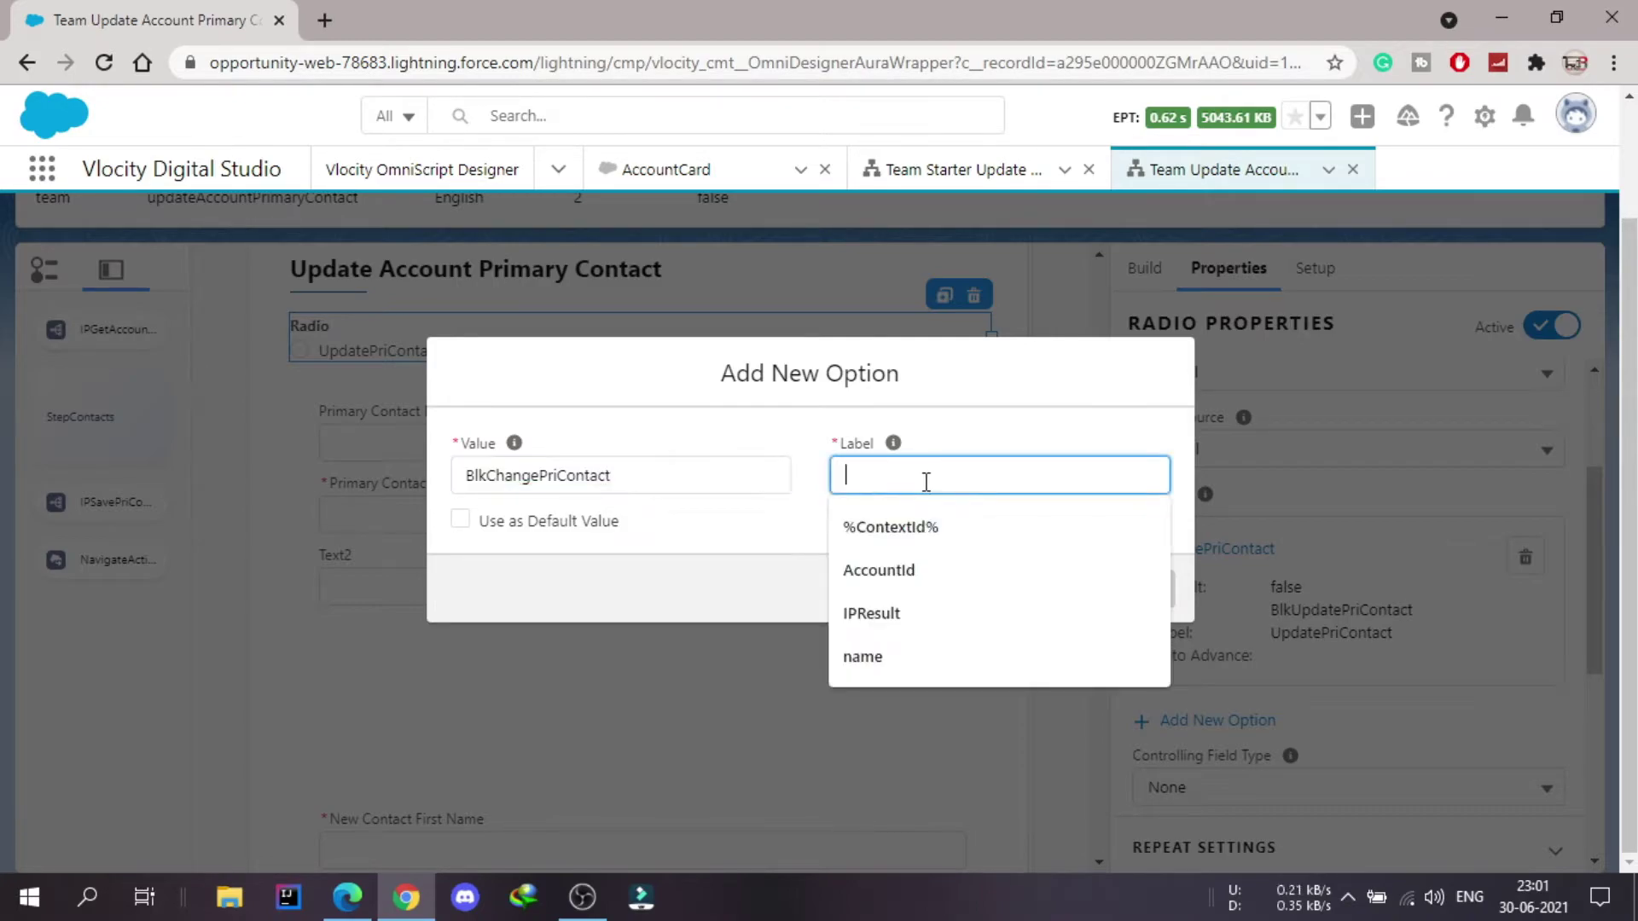
type("Chamge")
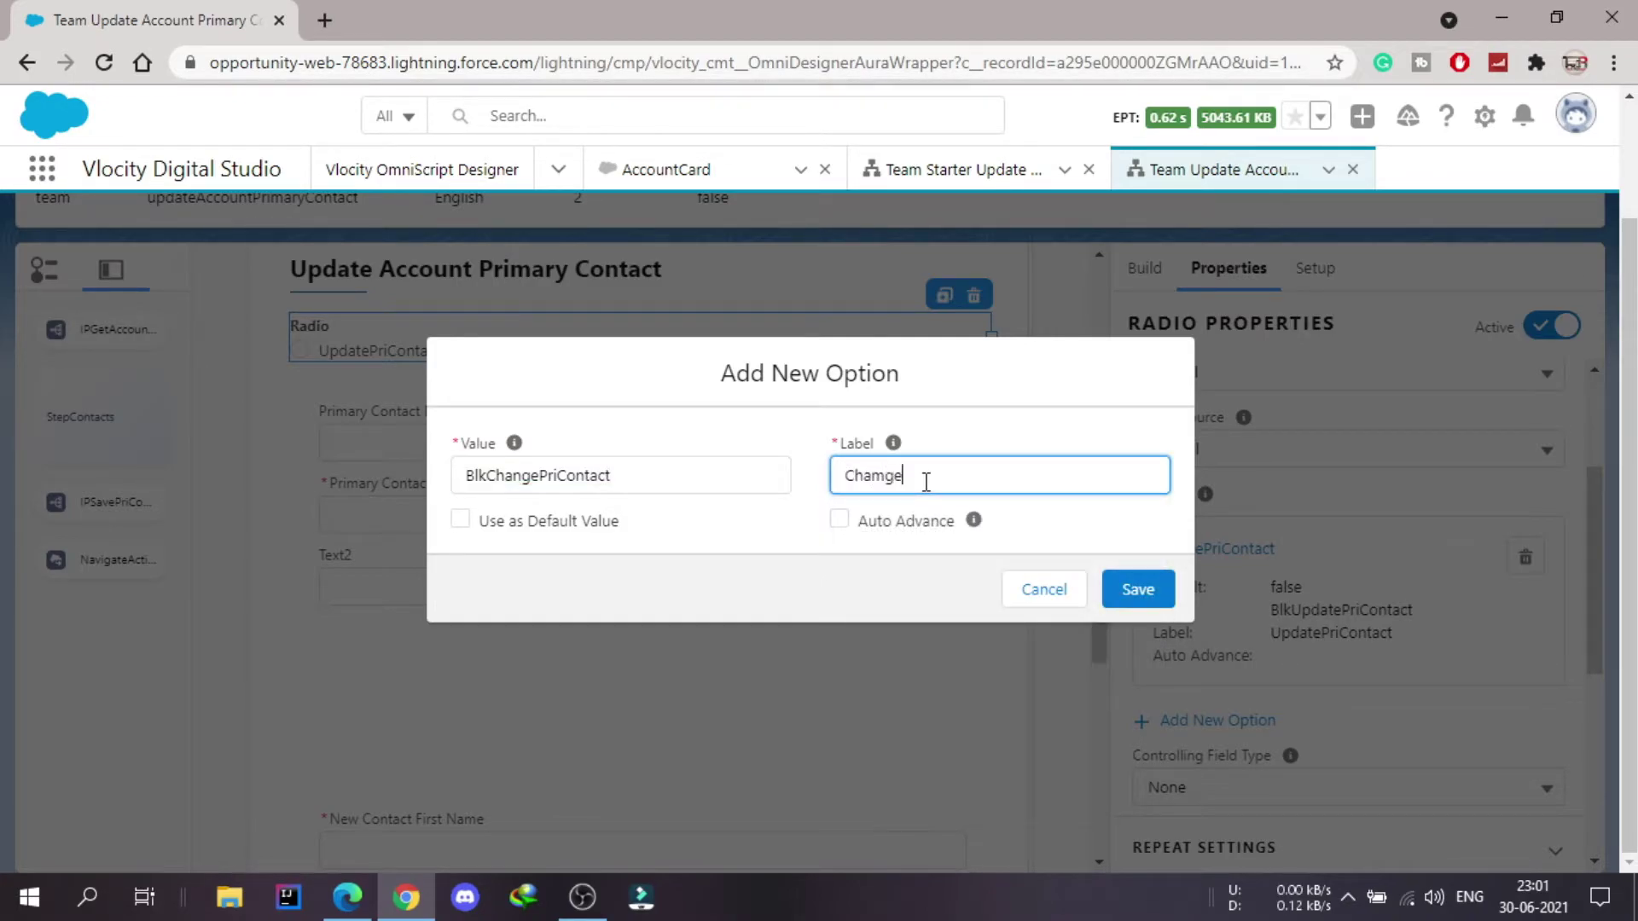
type("Pricon")
left_click(887, 476)
key("BackSpace")
type("n")
left_click(1124, 589)
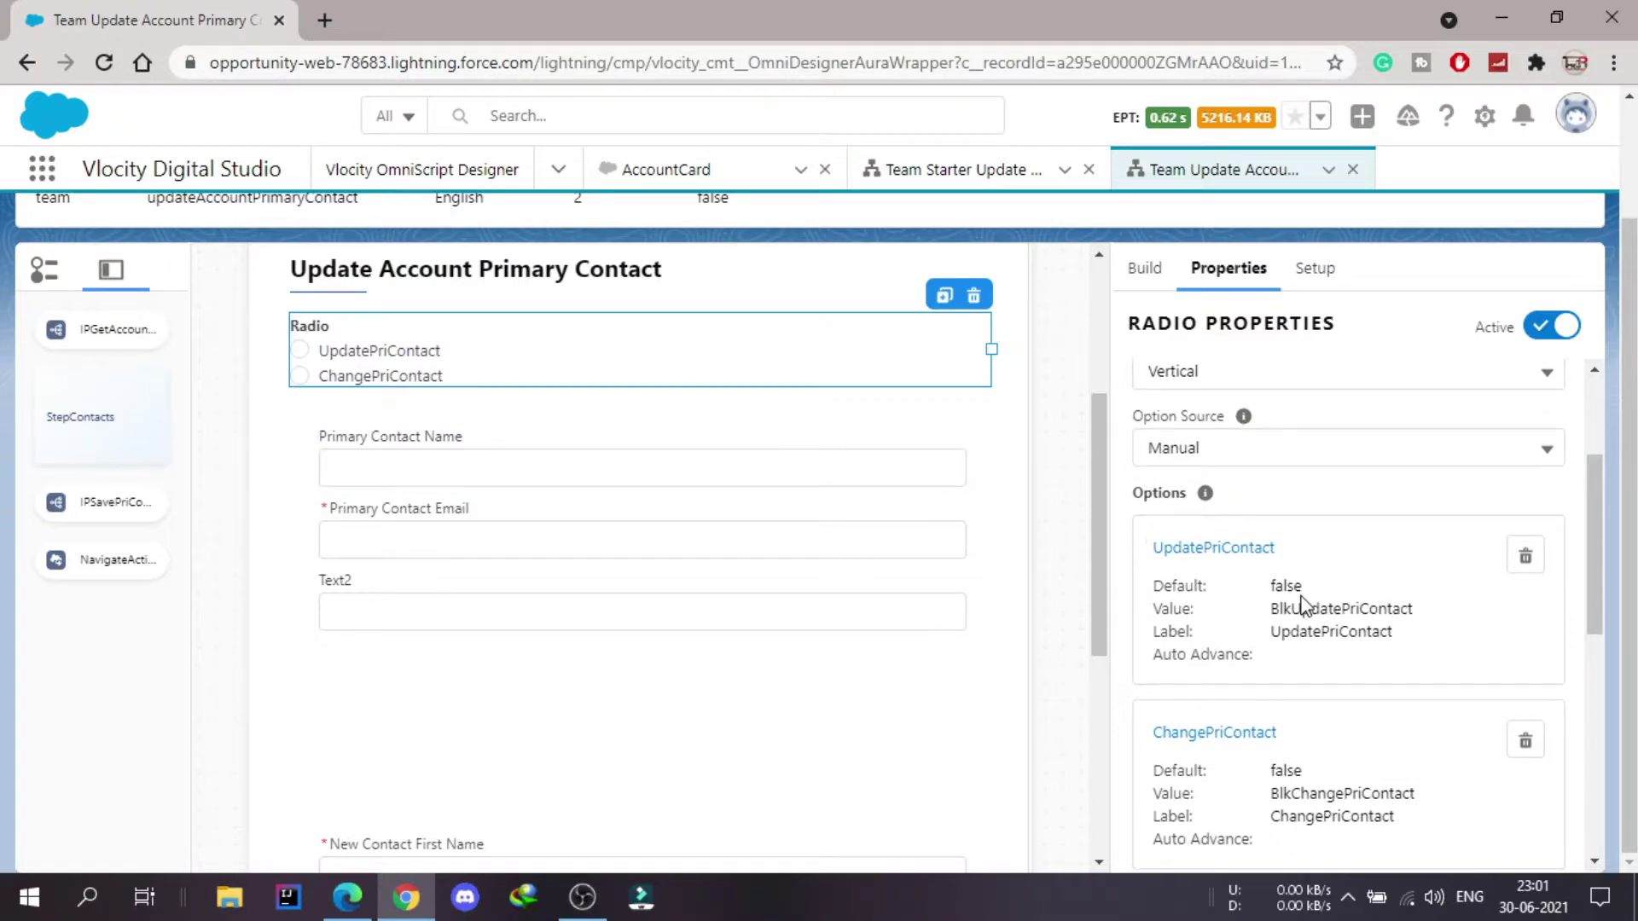
Add a third radio option with the value "BlkCreatePriContact" and the label "CreatePriContact"
scroll(1302, 604, "down", 3)
scroll(1303, 604, "down", 1)
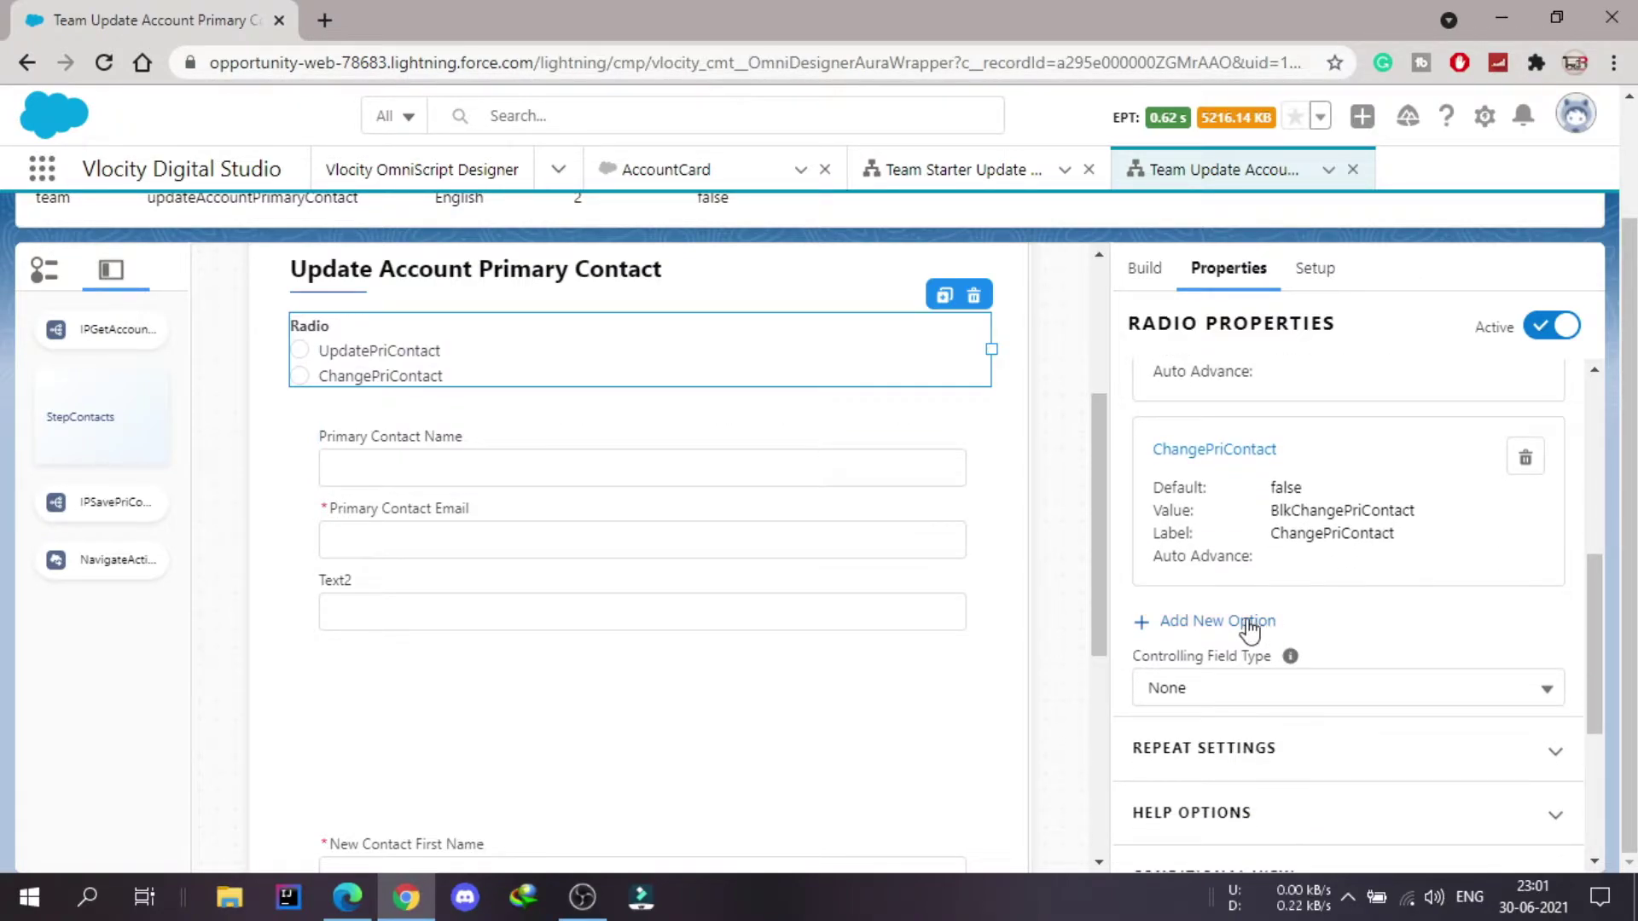
left_click(1246, 622)
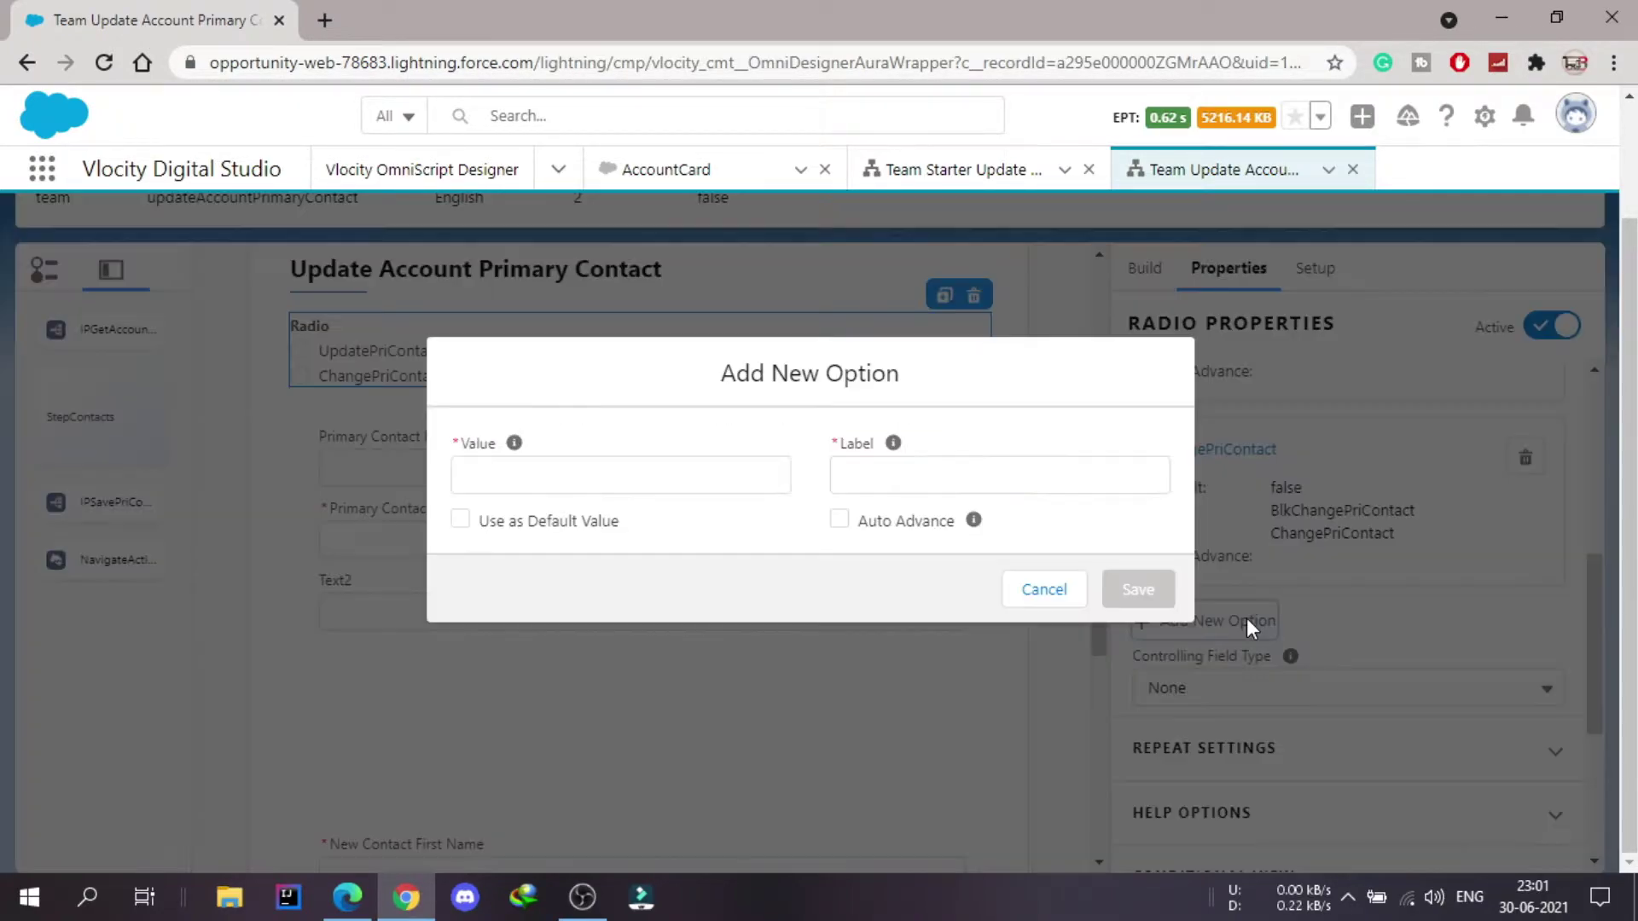
left_click(638, 472)
type("BlkCreatePriContact")
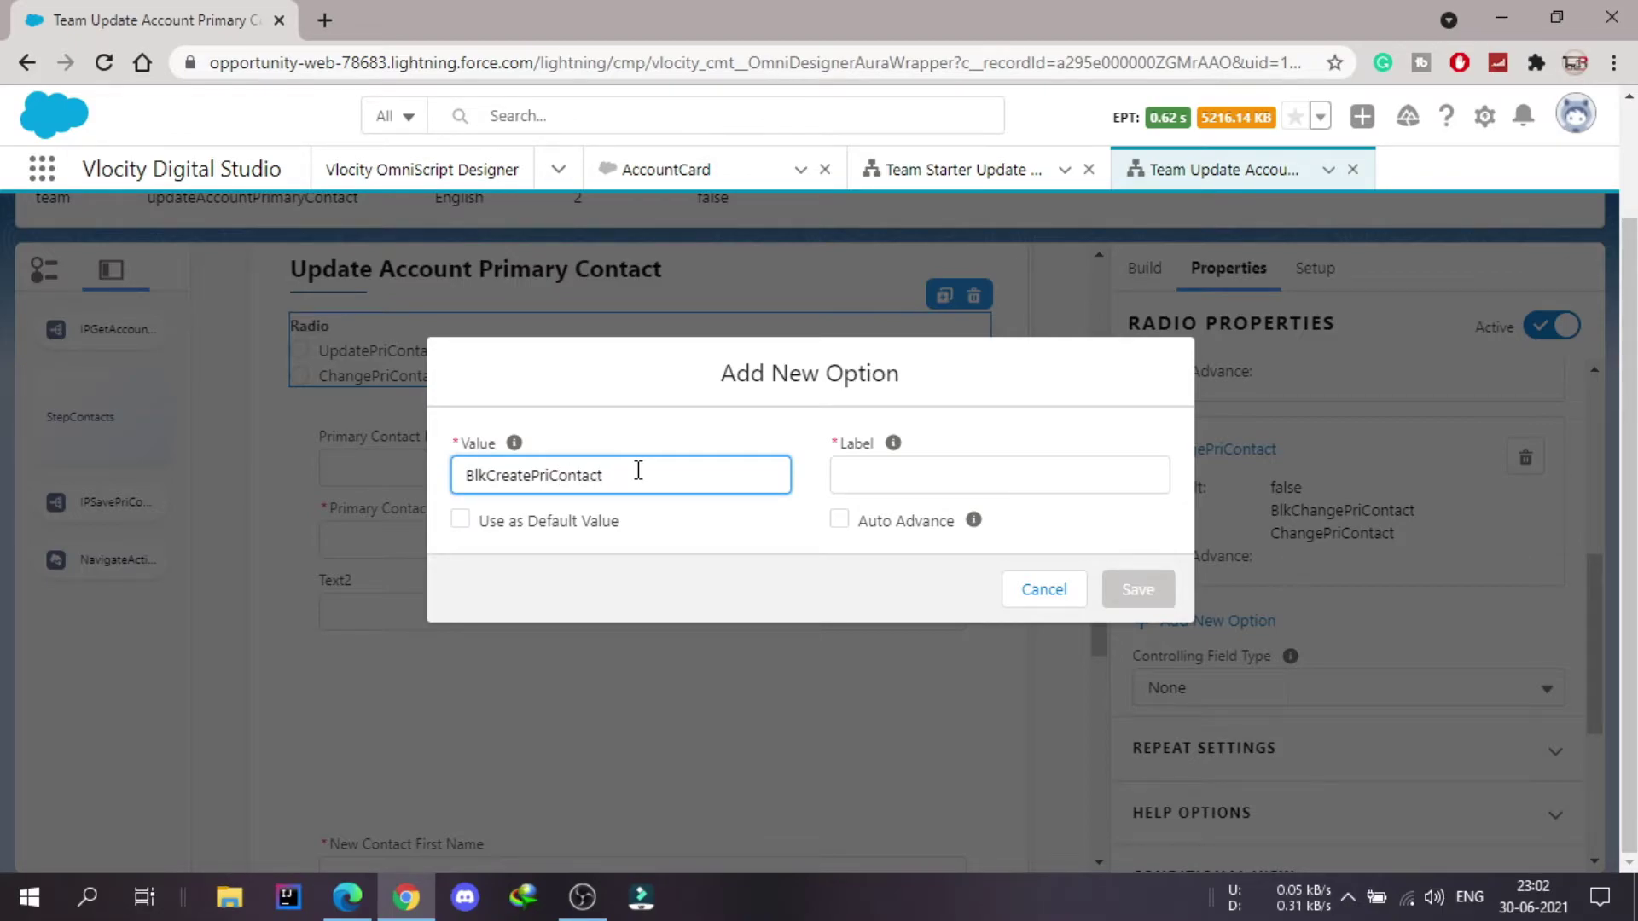
left_click(903, 479)
type("Ct")
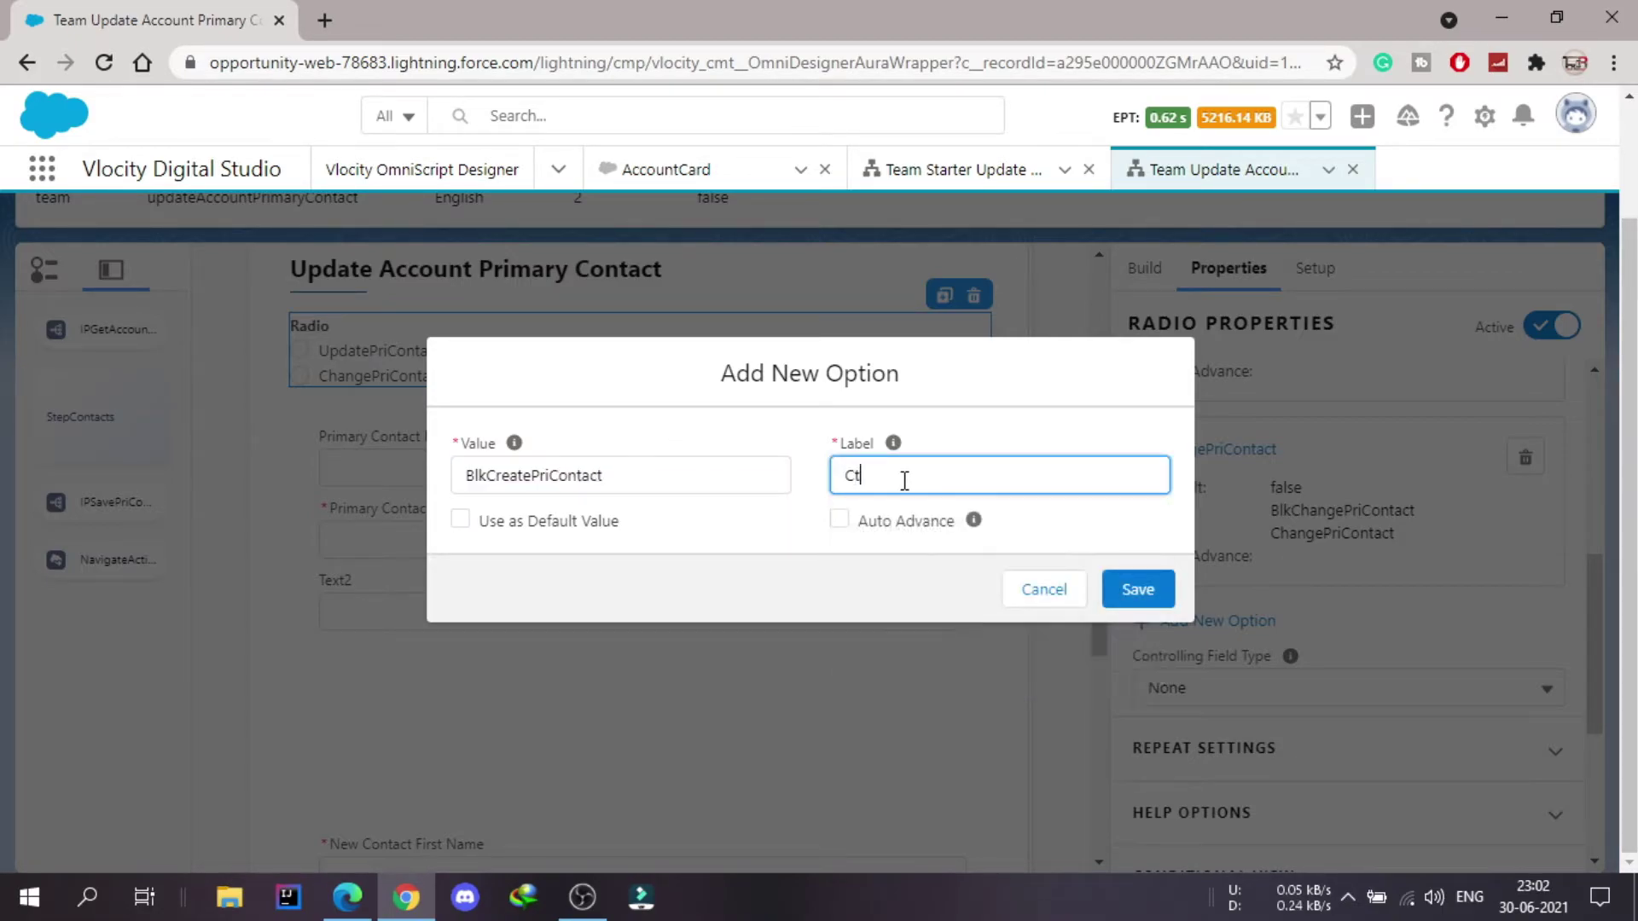
type("reatePriContact")
left_click(1138, 588)
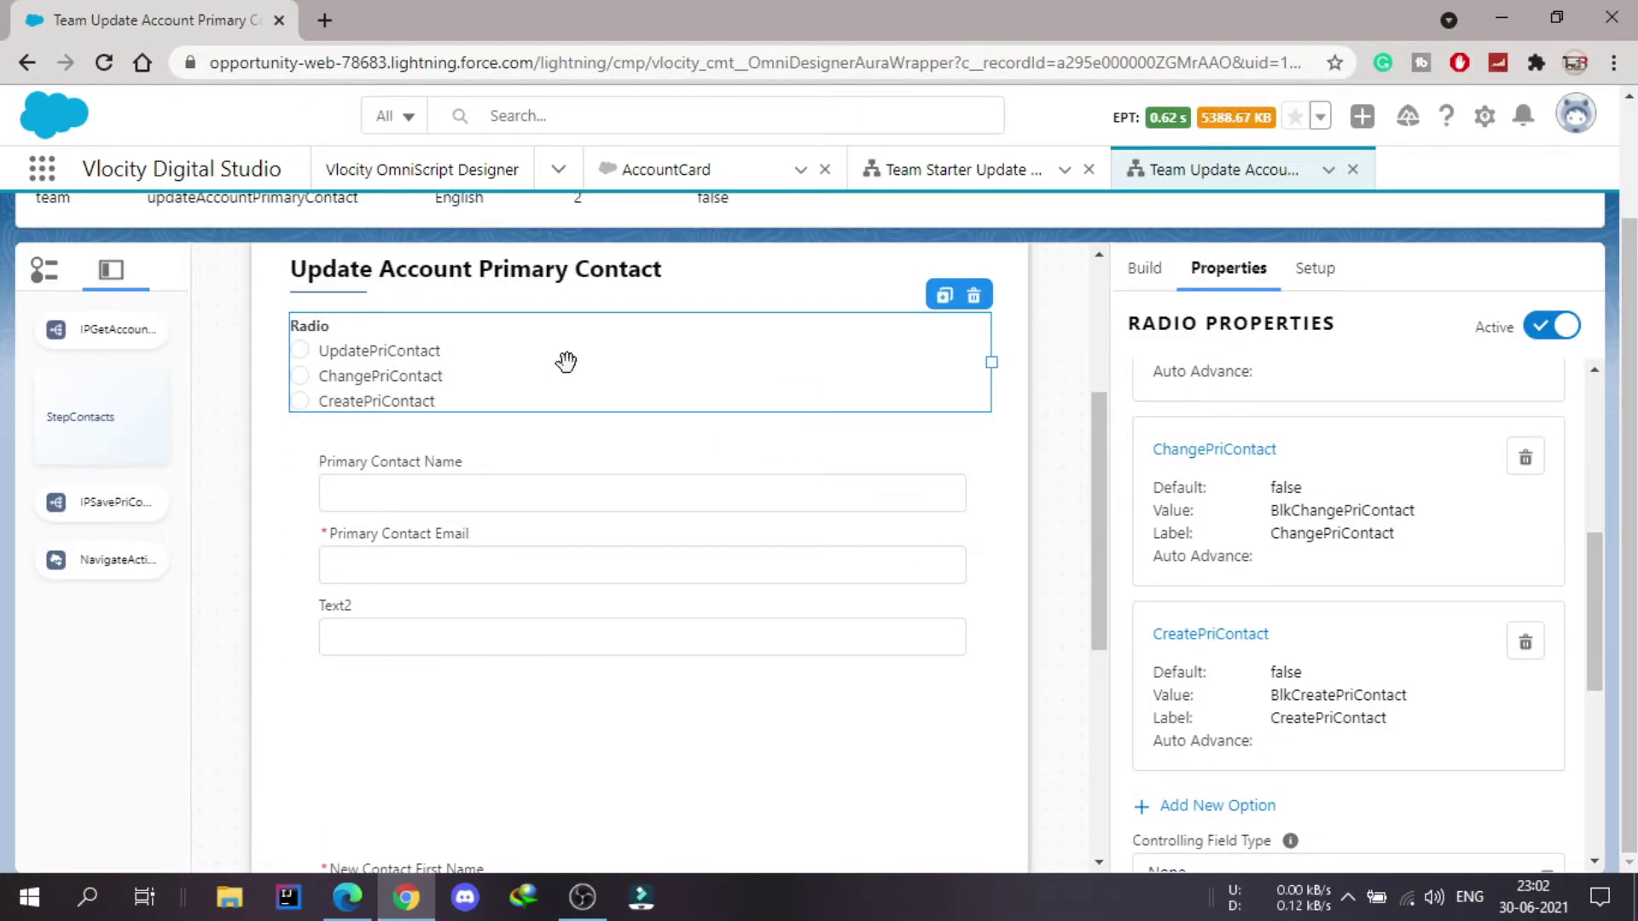
Add a view condition to the BlkUpdatePriContact block so it shows when Radio is equal to "BlkUpdatePriContact", and save the rule
scroll(567, 363, "down", 1)
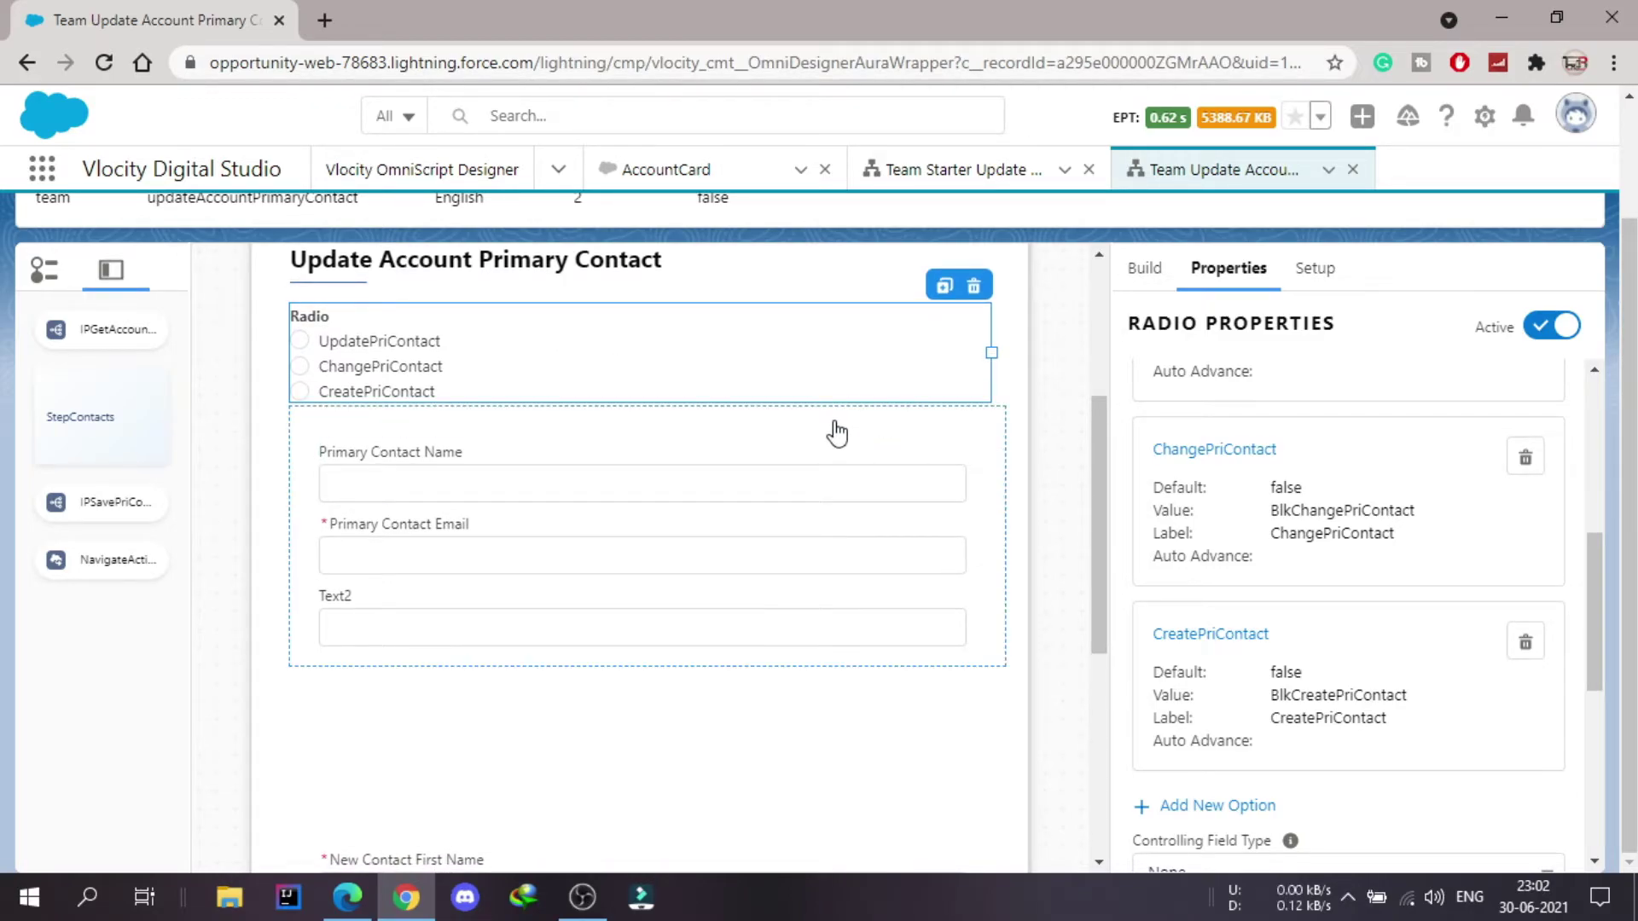
left_click(951, 429)
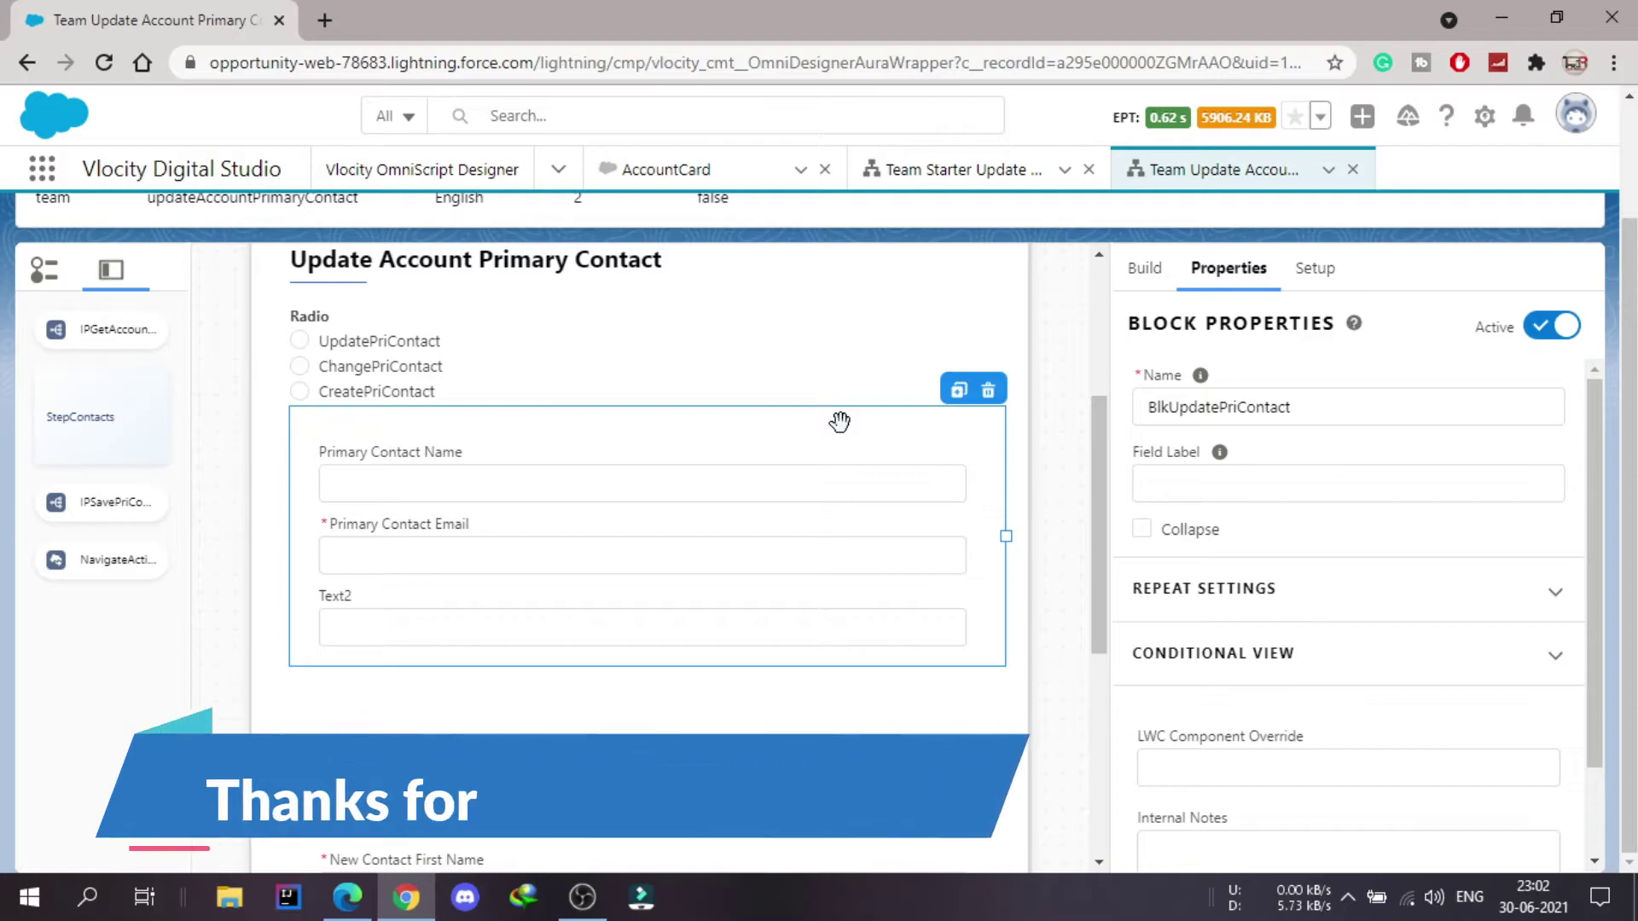
scroll(1288, 535, "down", 1)
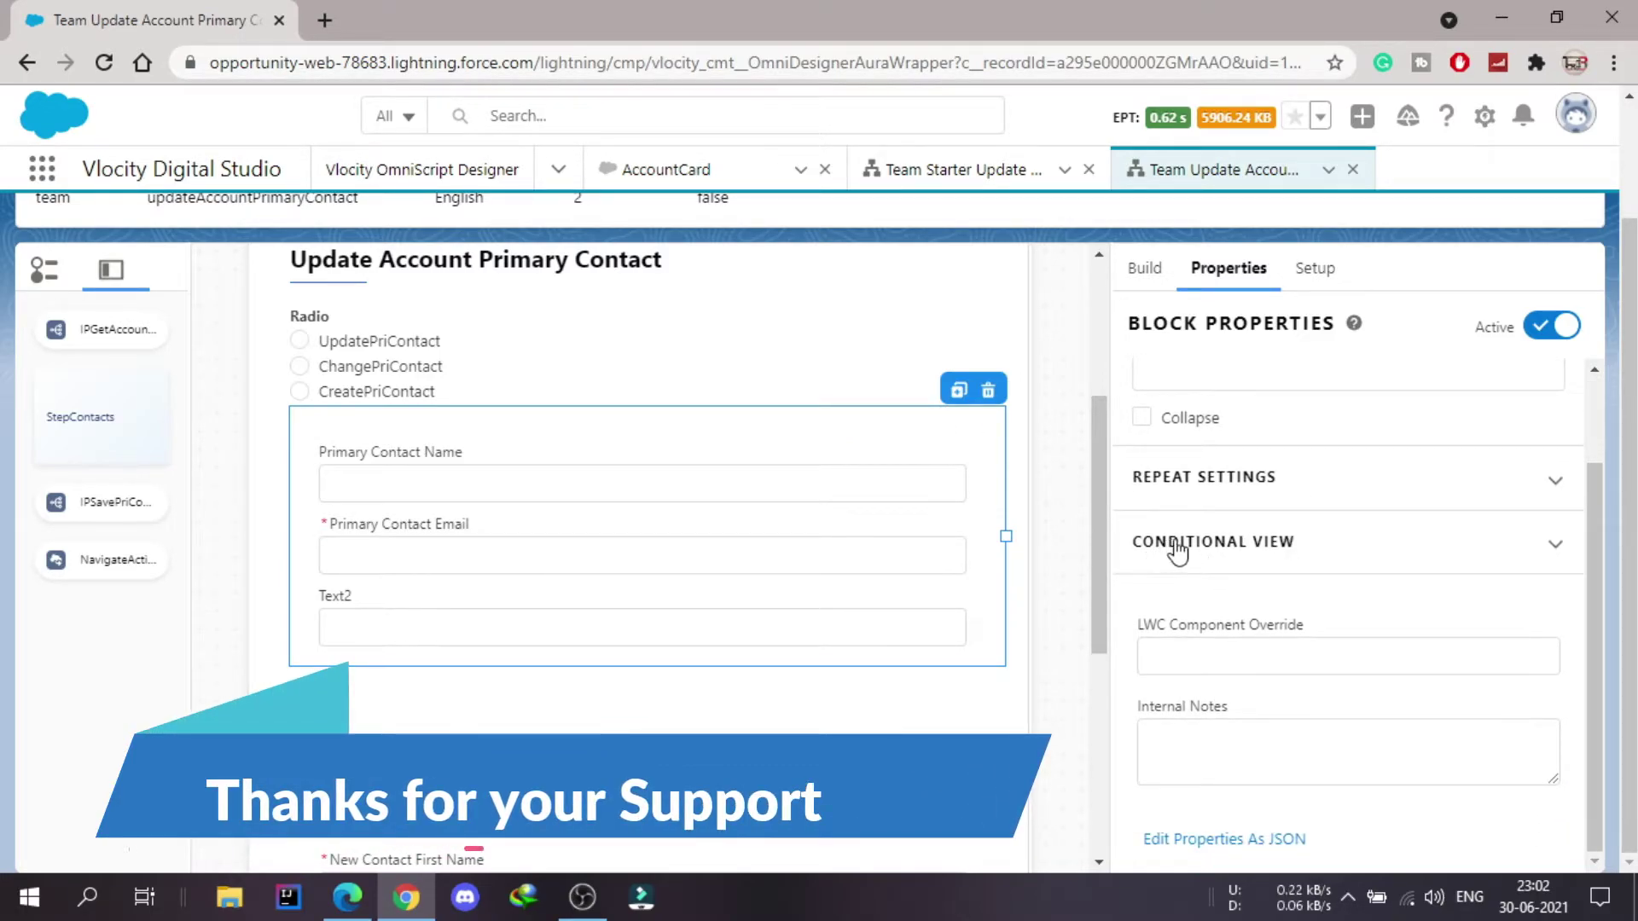
left_click(1282, 548)
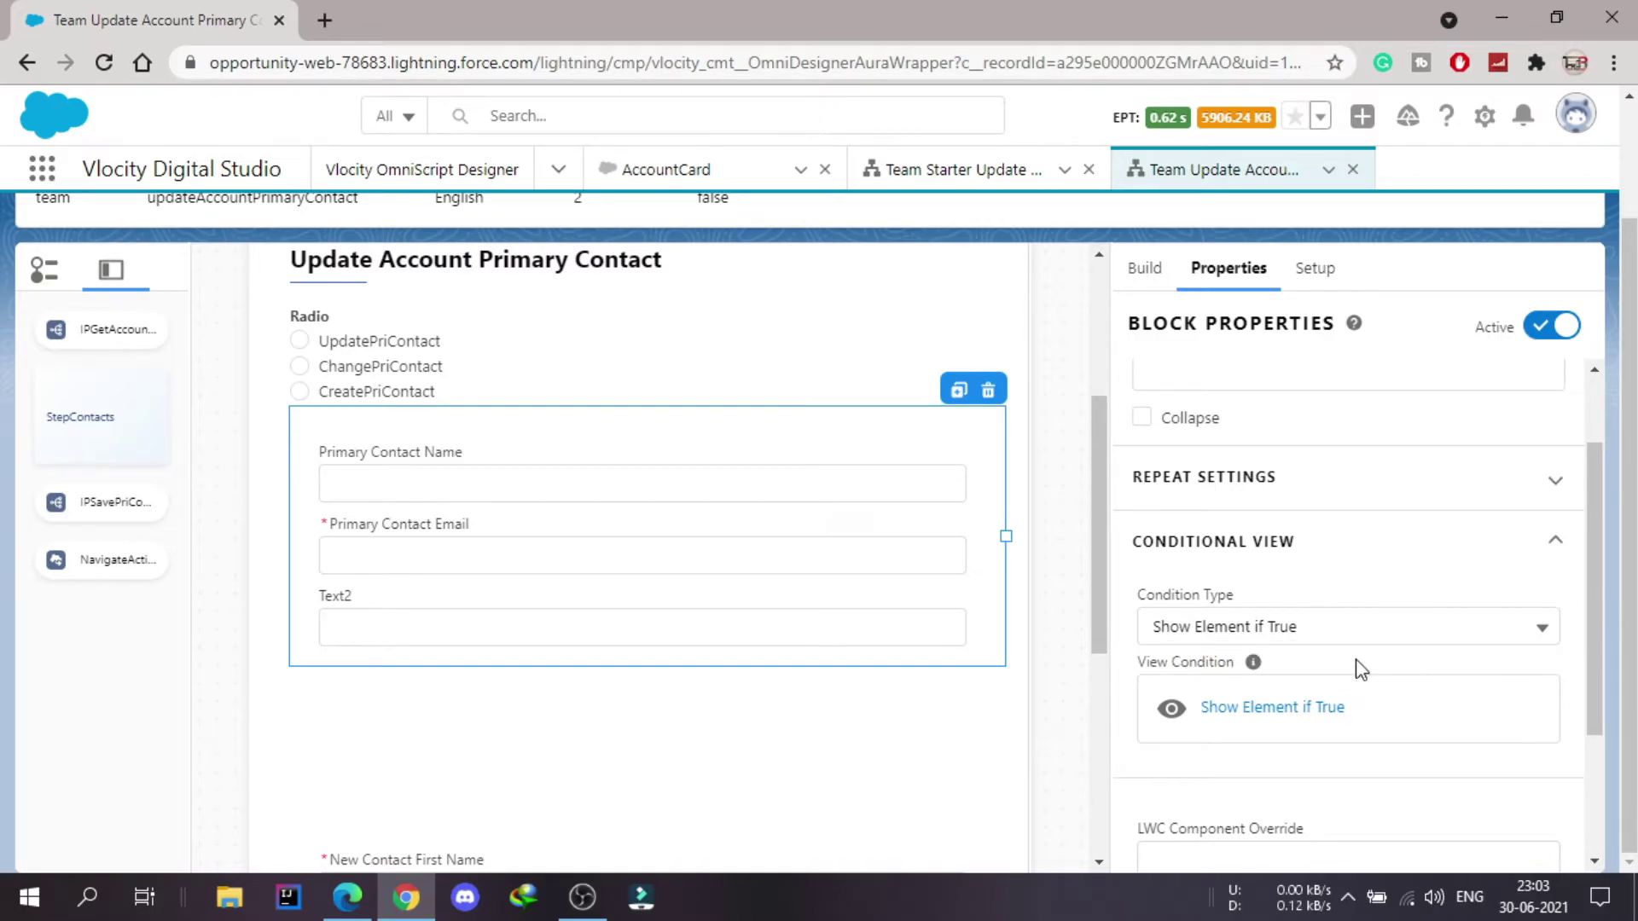
left_click(1250, 708)
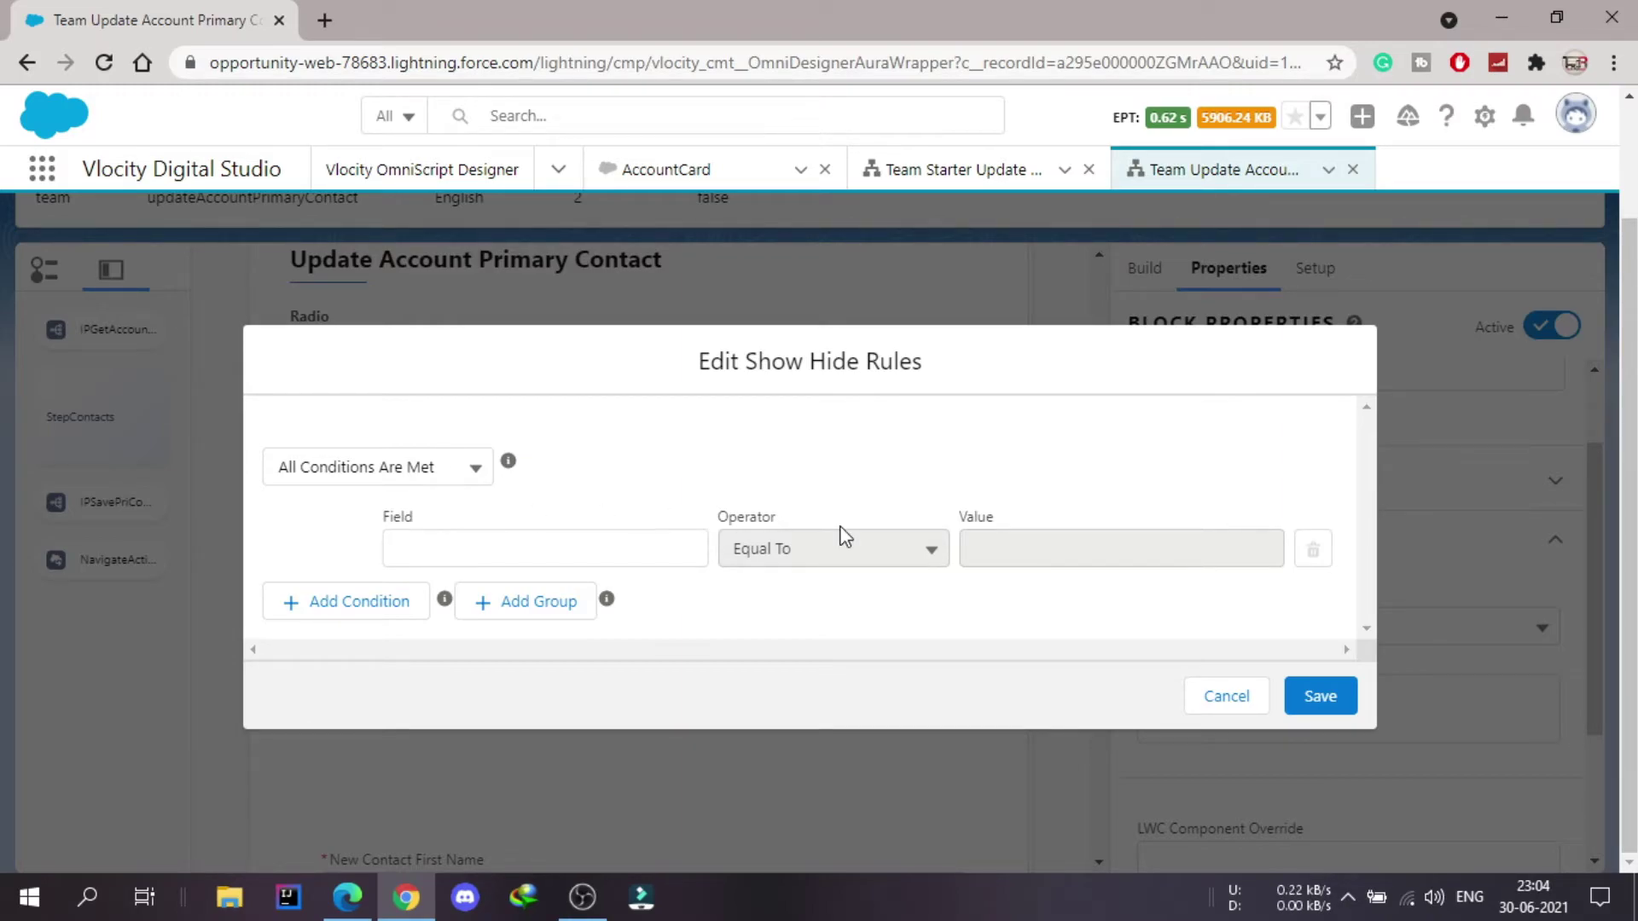
left_click(501, 550)
type("radio")
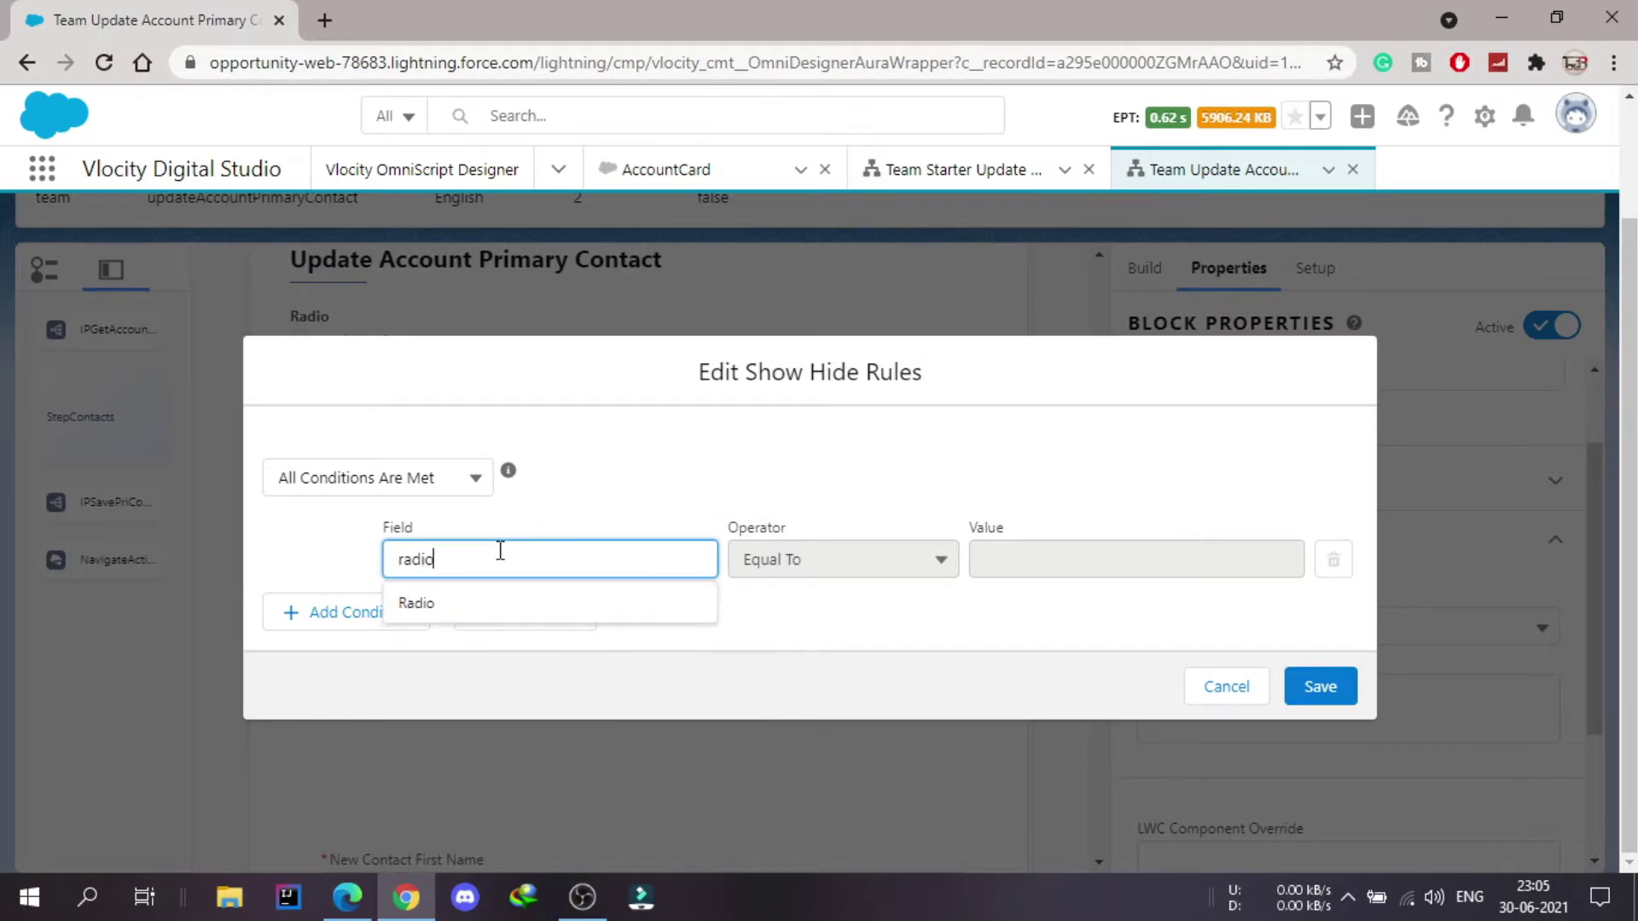
left_click(530, 605)
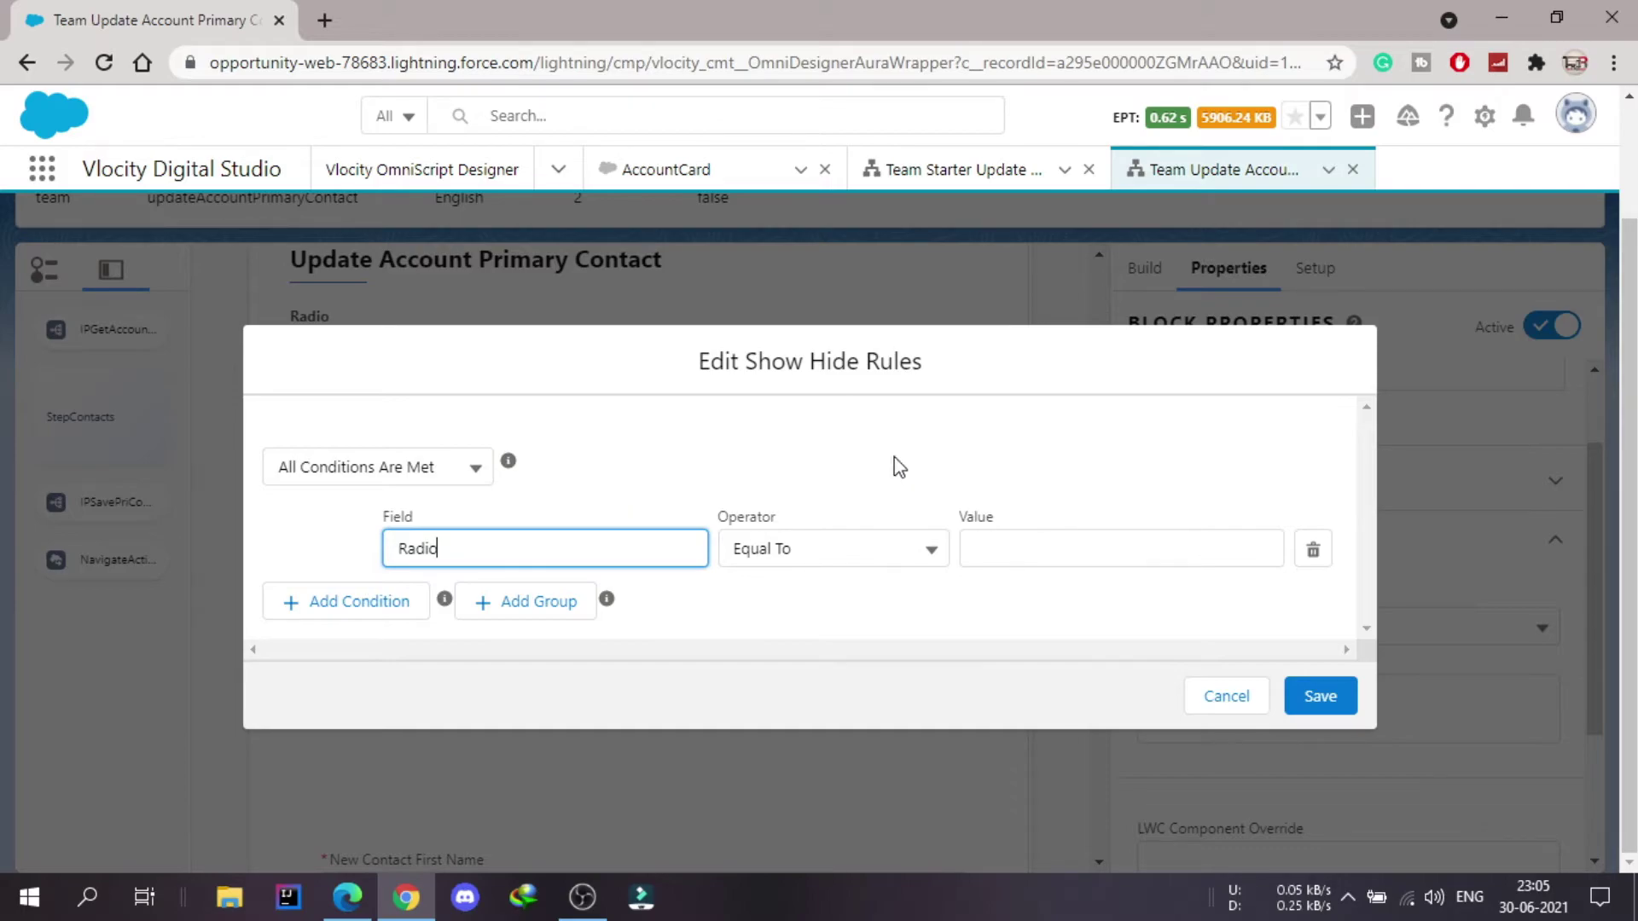
left_click(1091, 548)
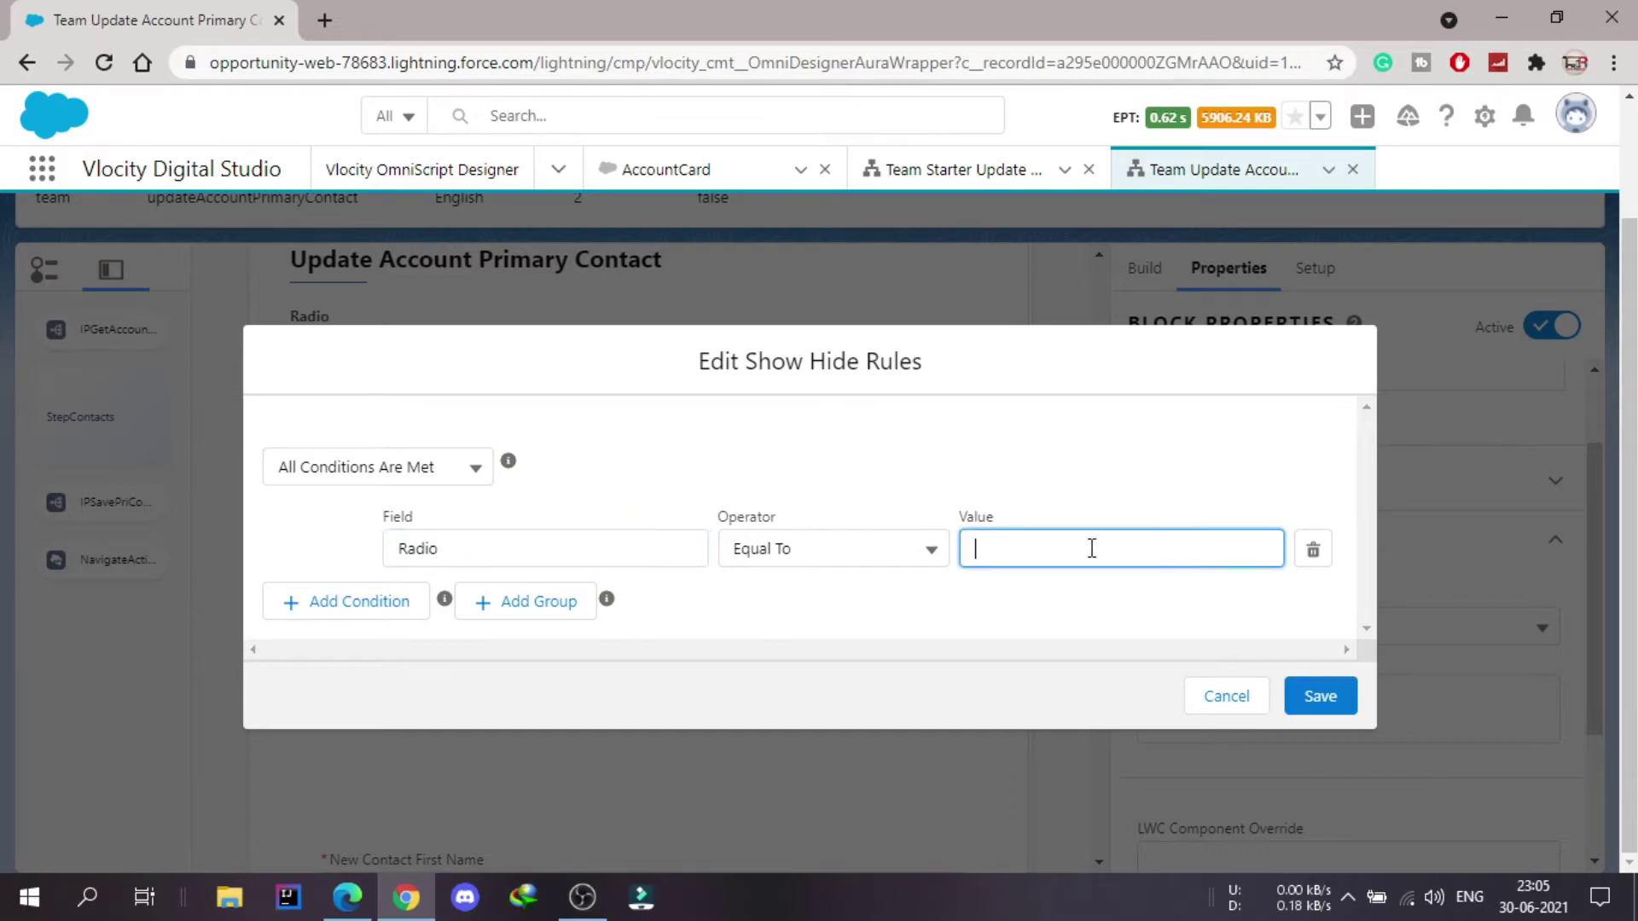
type("Bl")
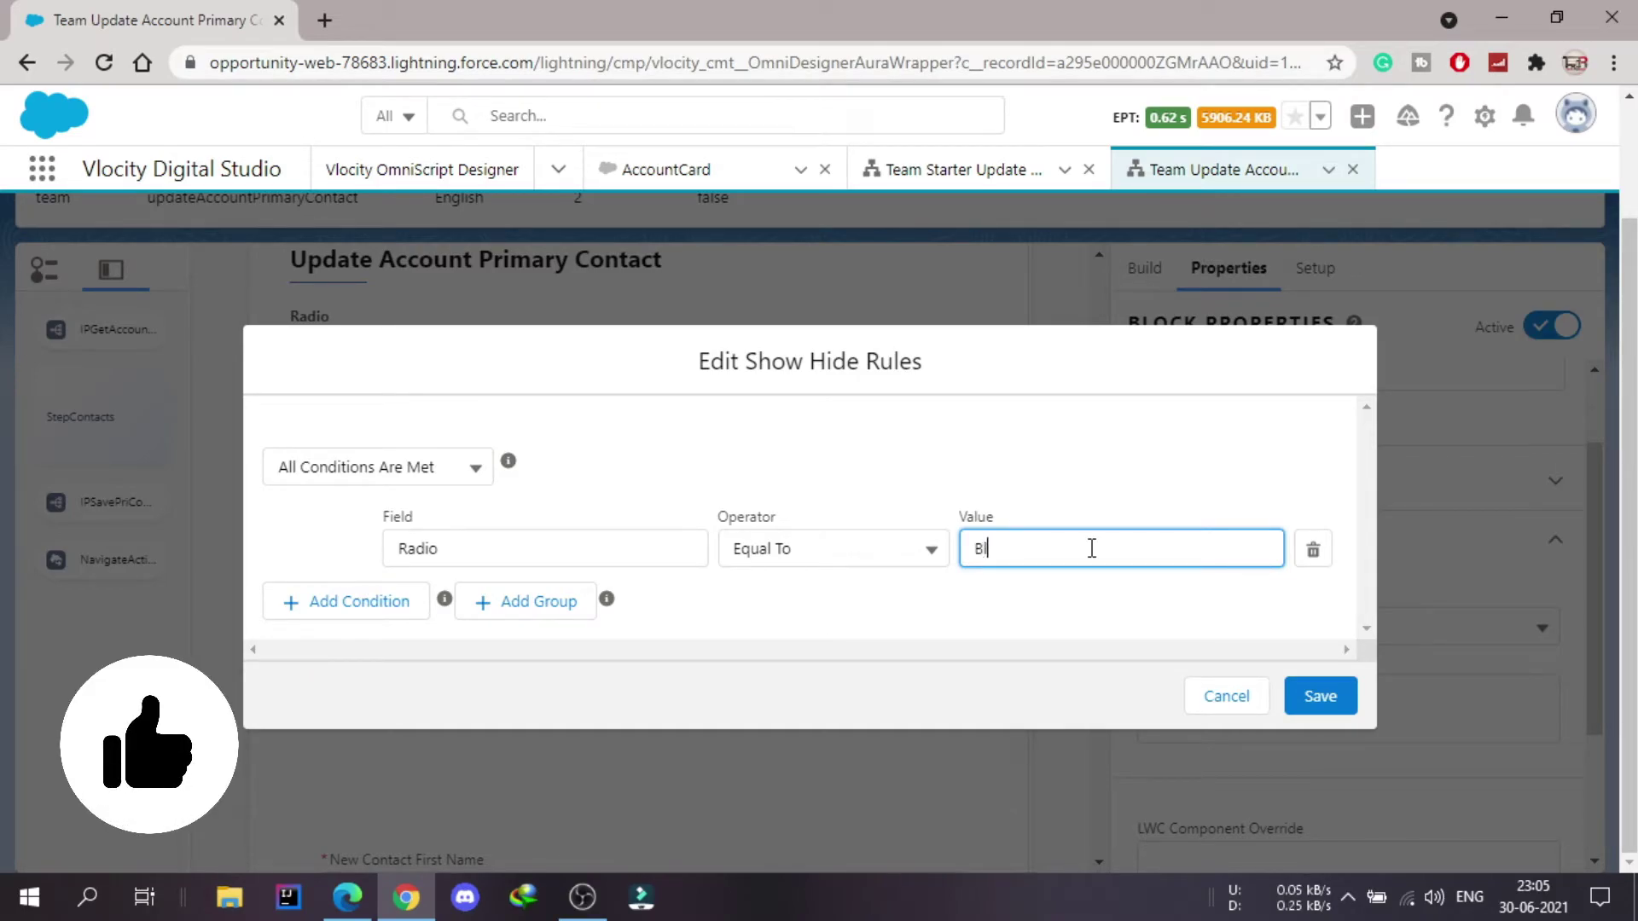
type("kUpdatePriContact")
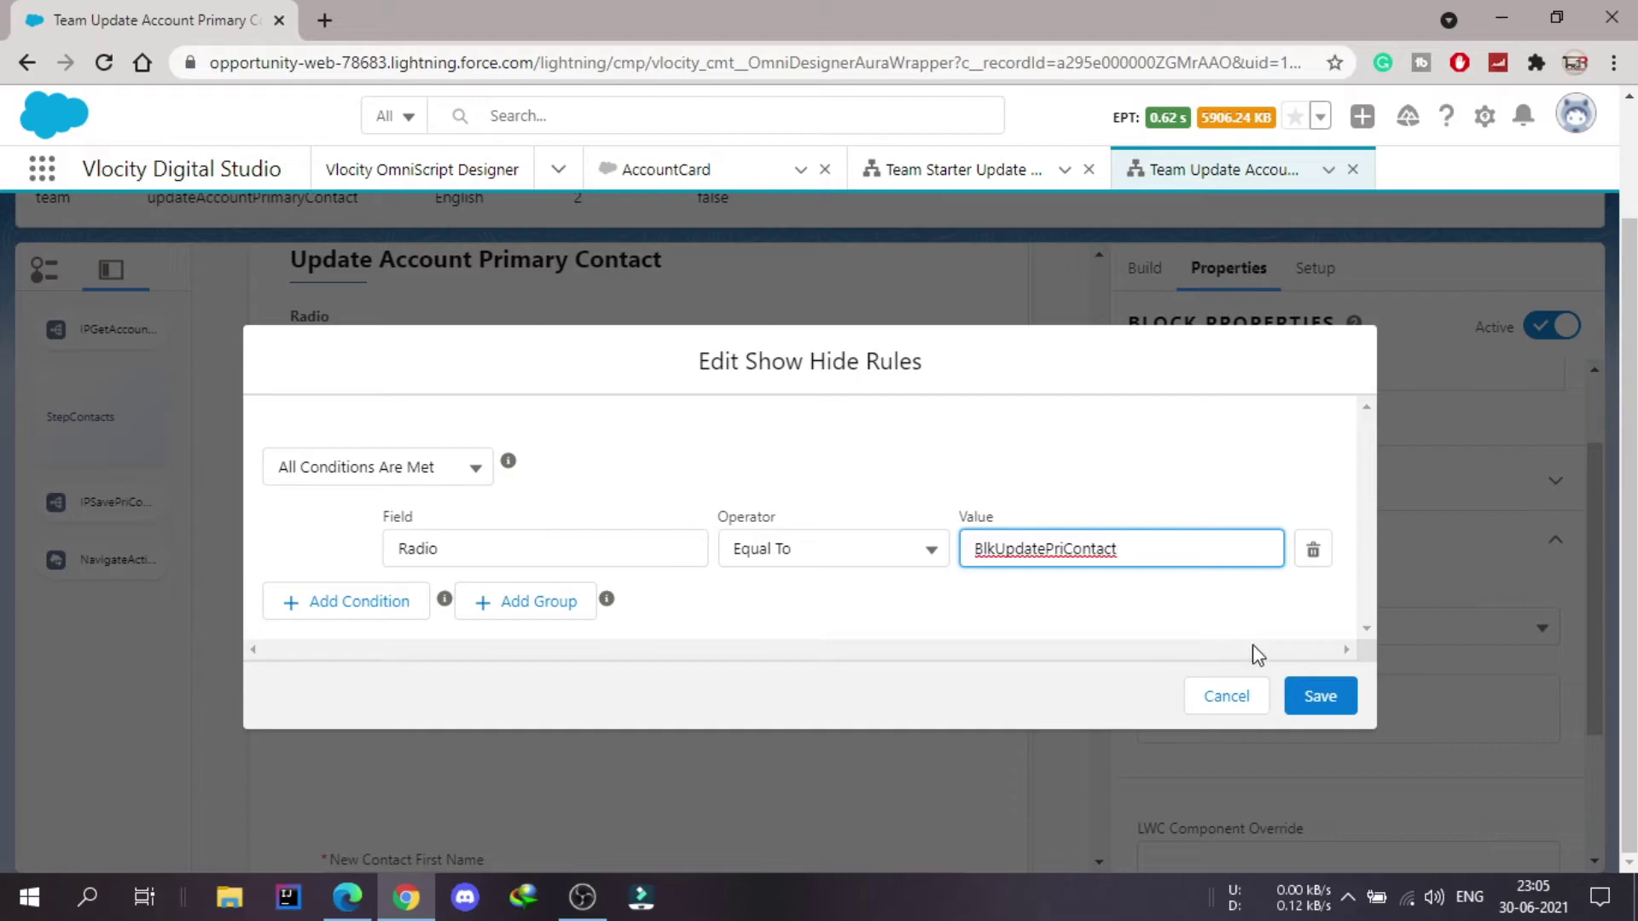
left_click(1318, 698)
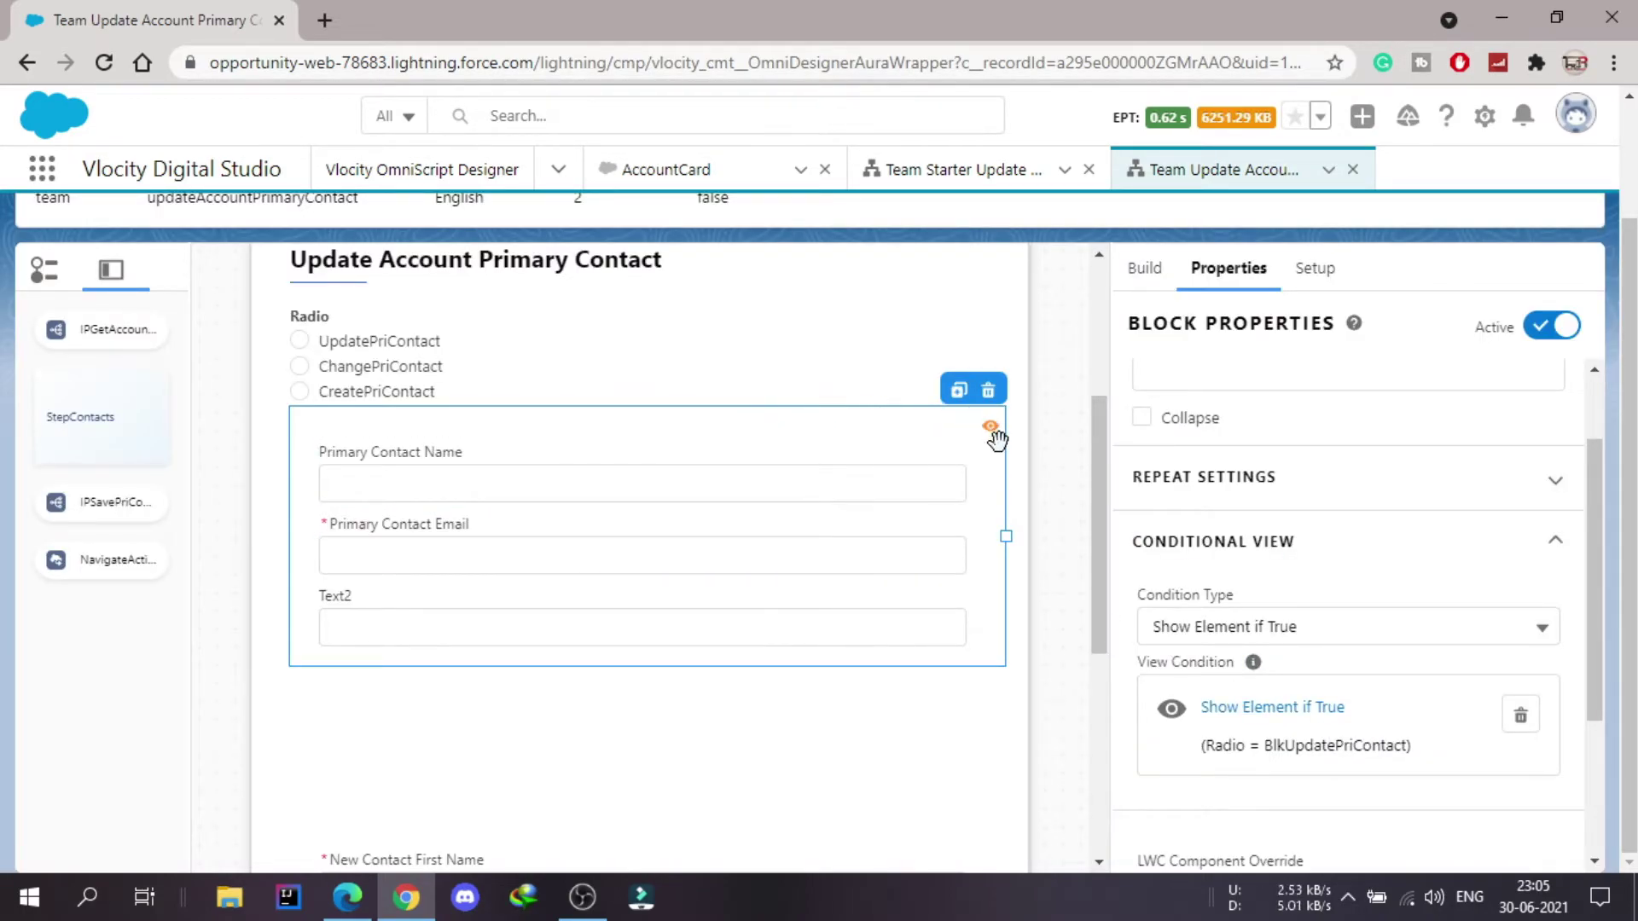
mouse_move(996, 439)
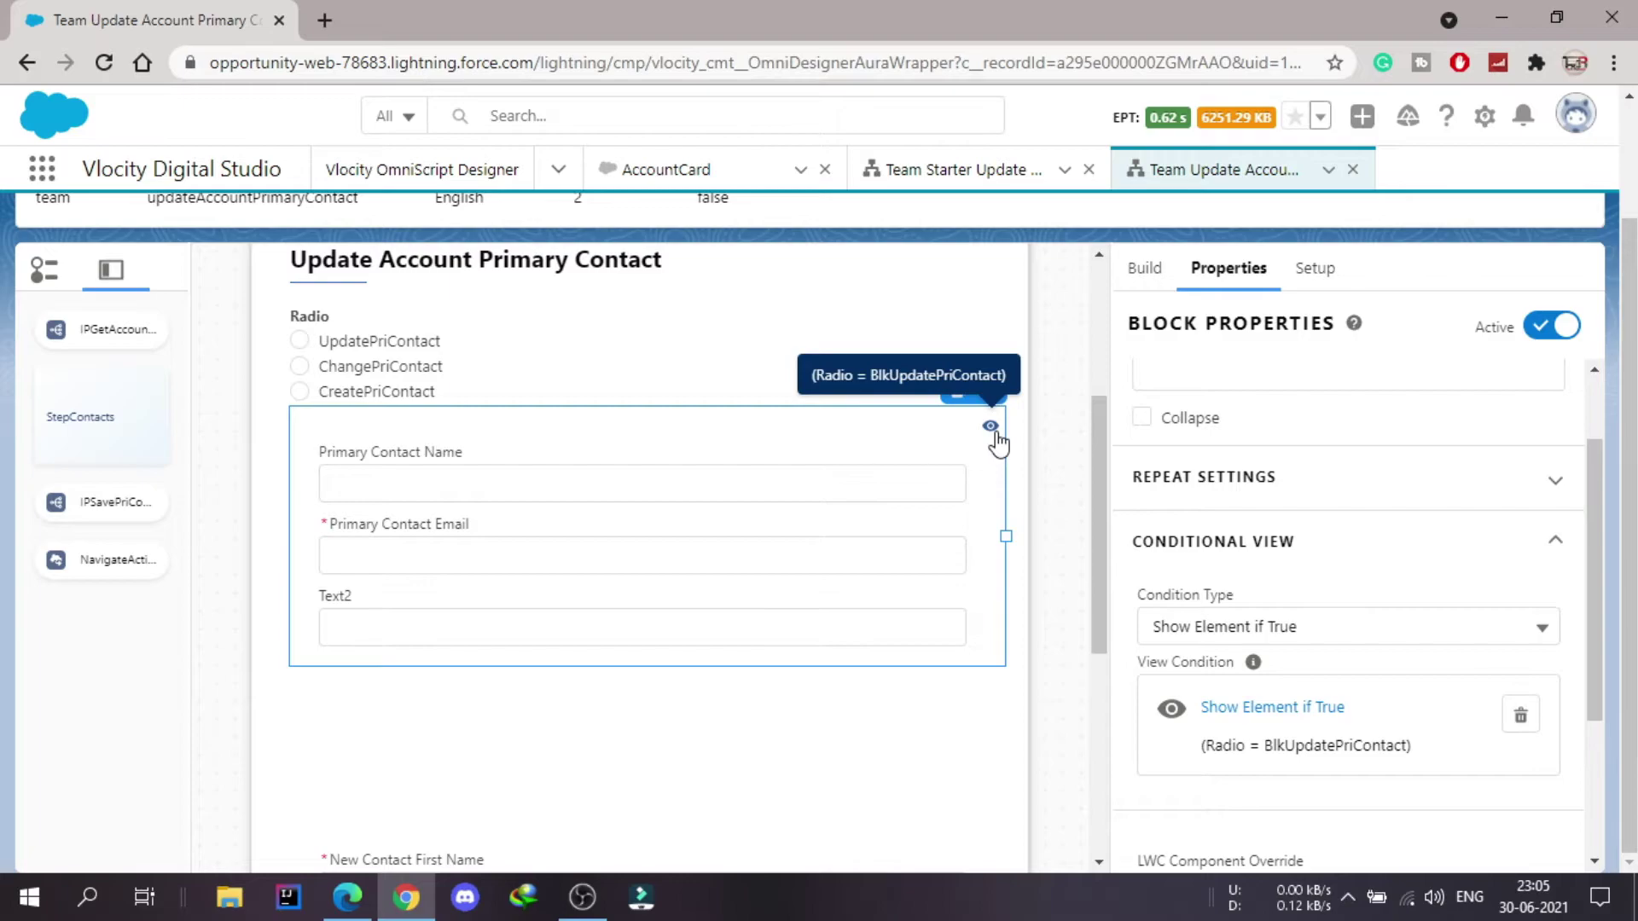
Make the empty BlkChangePriContact block show only when Radio is equal to "BlkChangePriContact", and save the rule
scroll(998, 442, "down", 1)
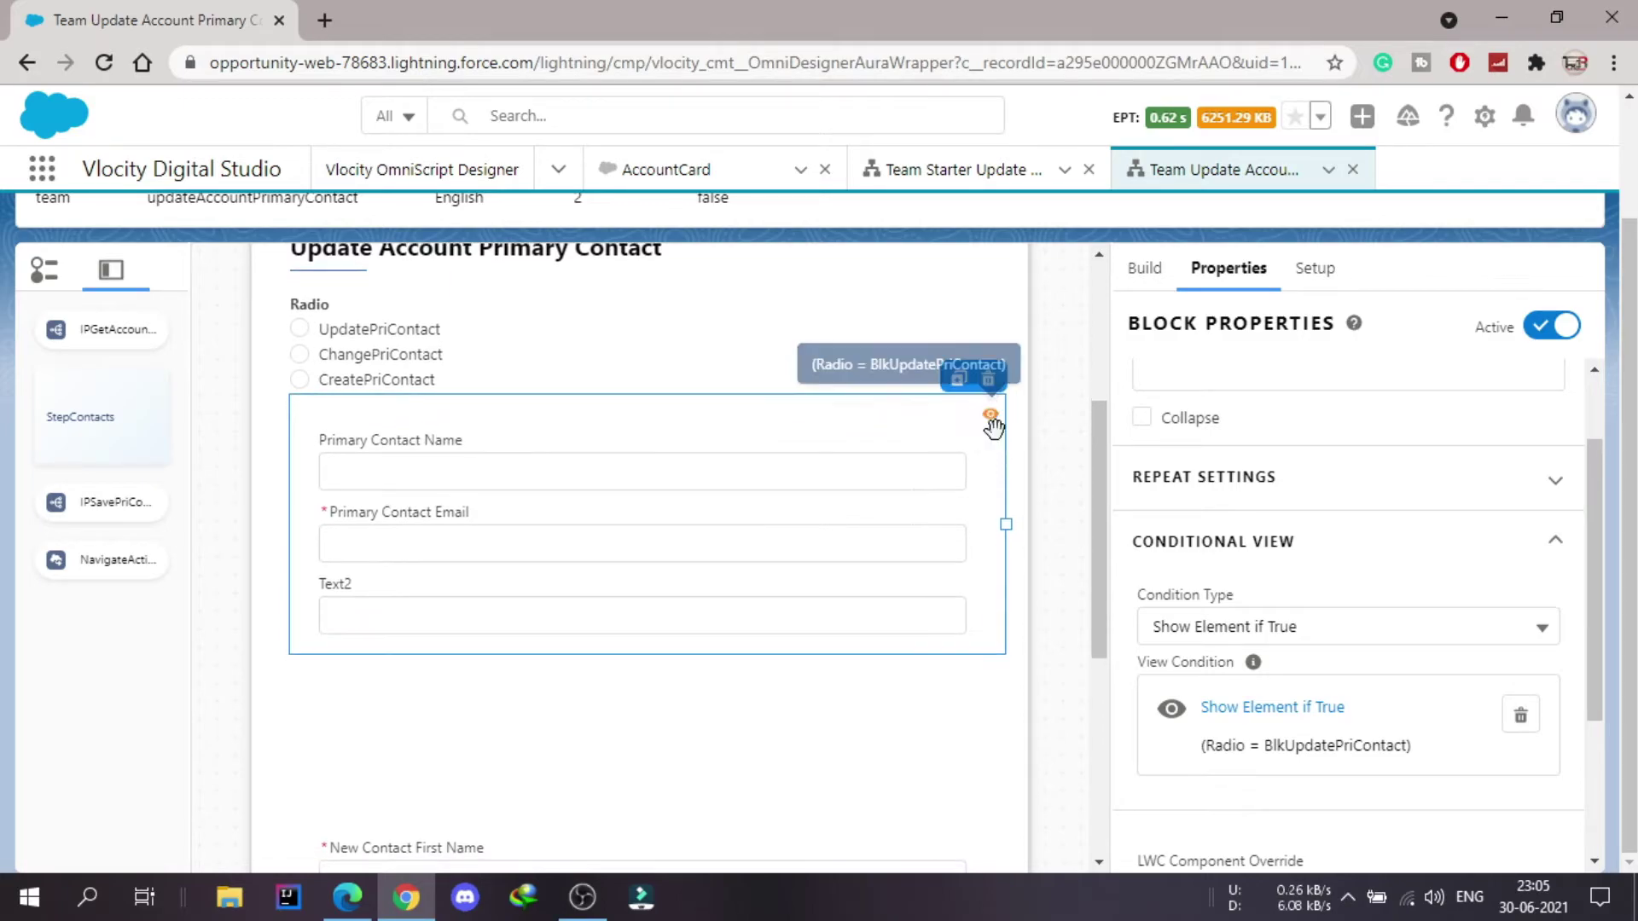
left_click(968, 706)
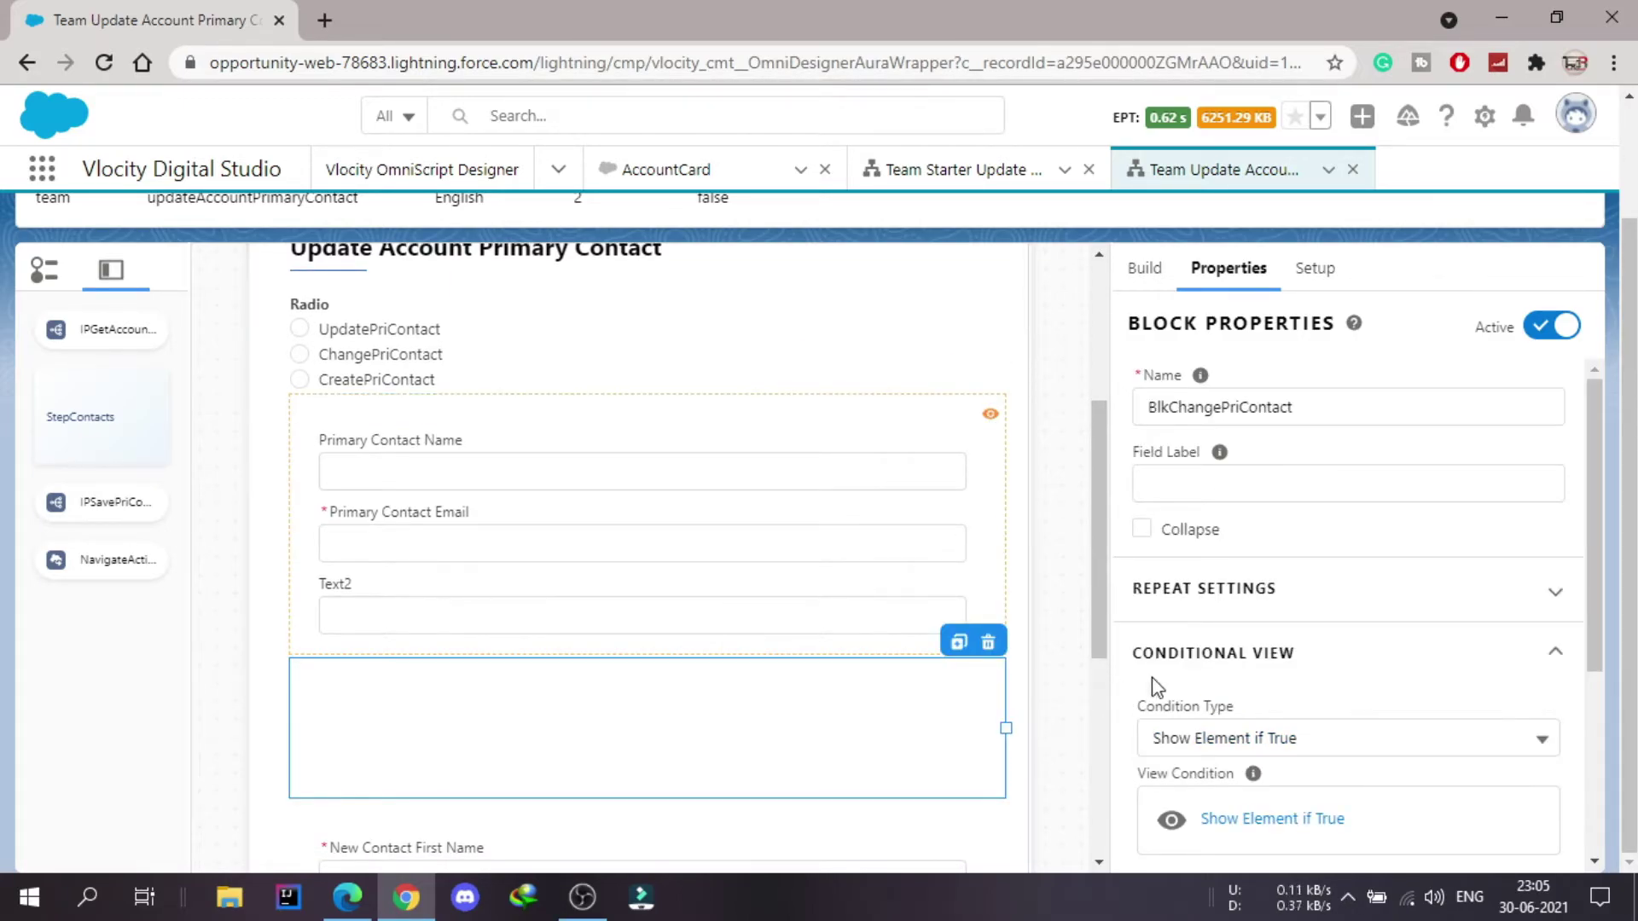
scroll(1318, 708, "down", 1)
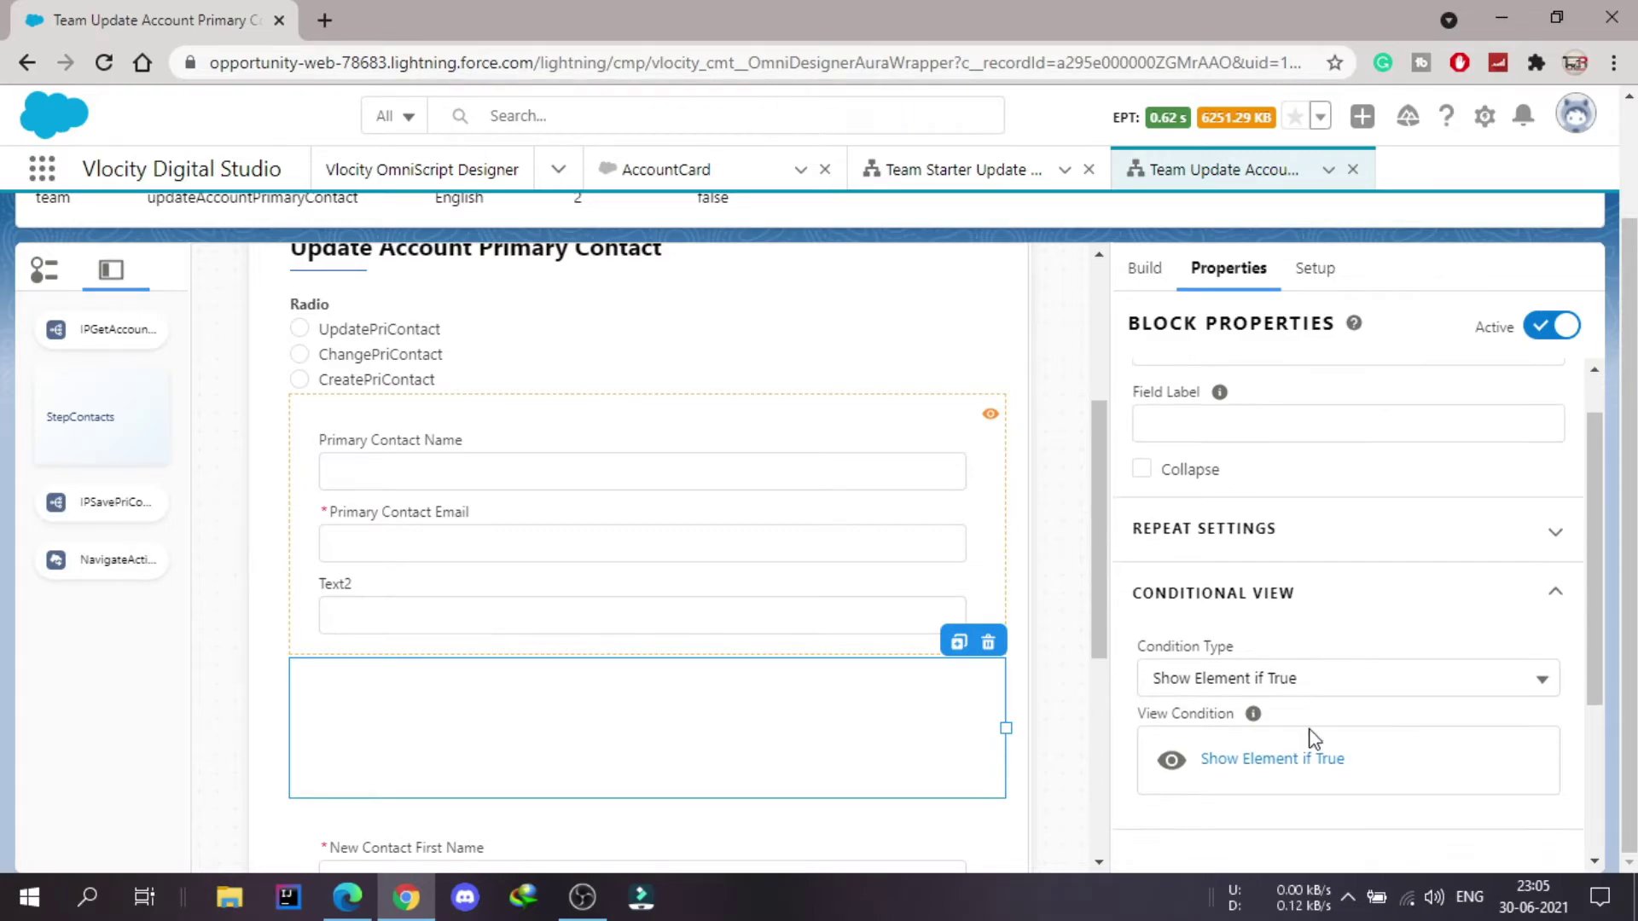
left_click(1292, 758)
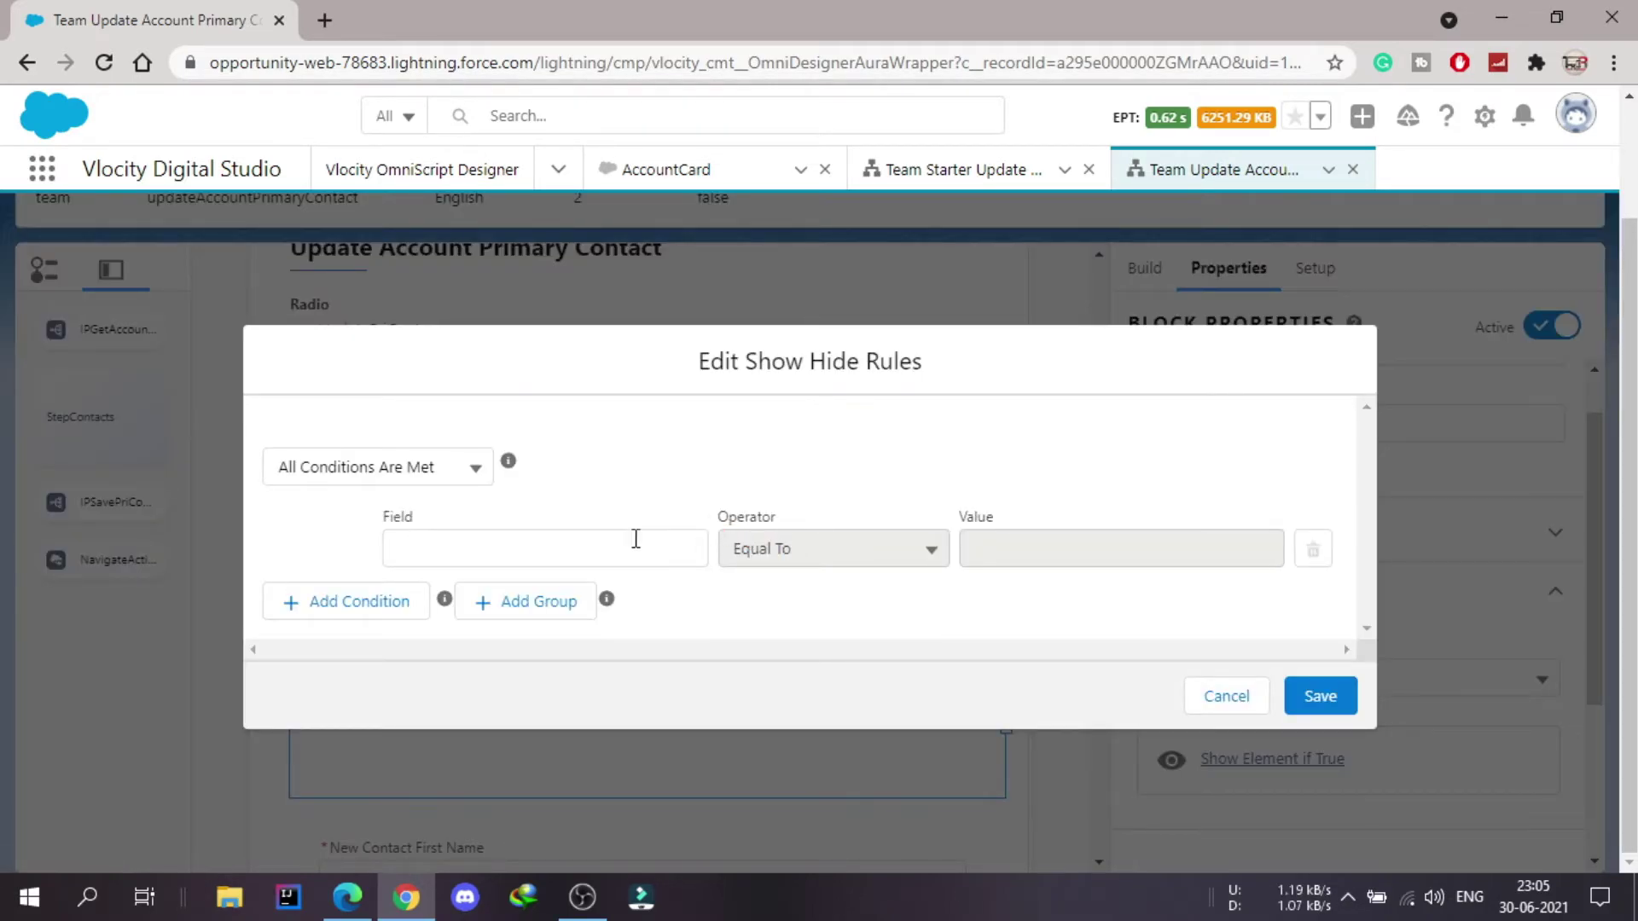
left_click(609, 548)
type("radio")
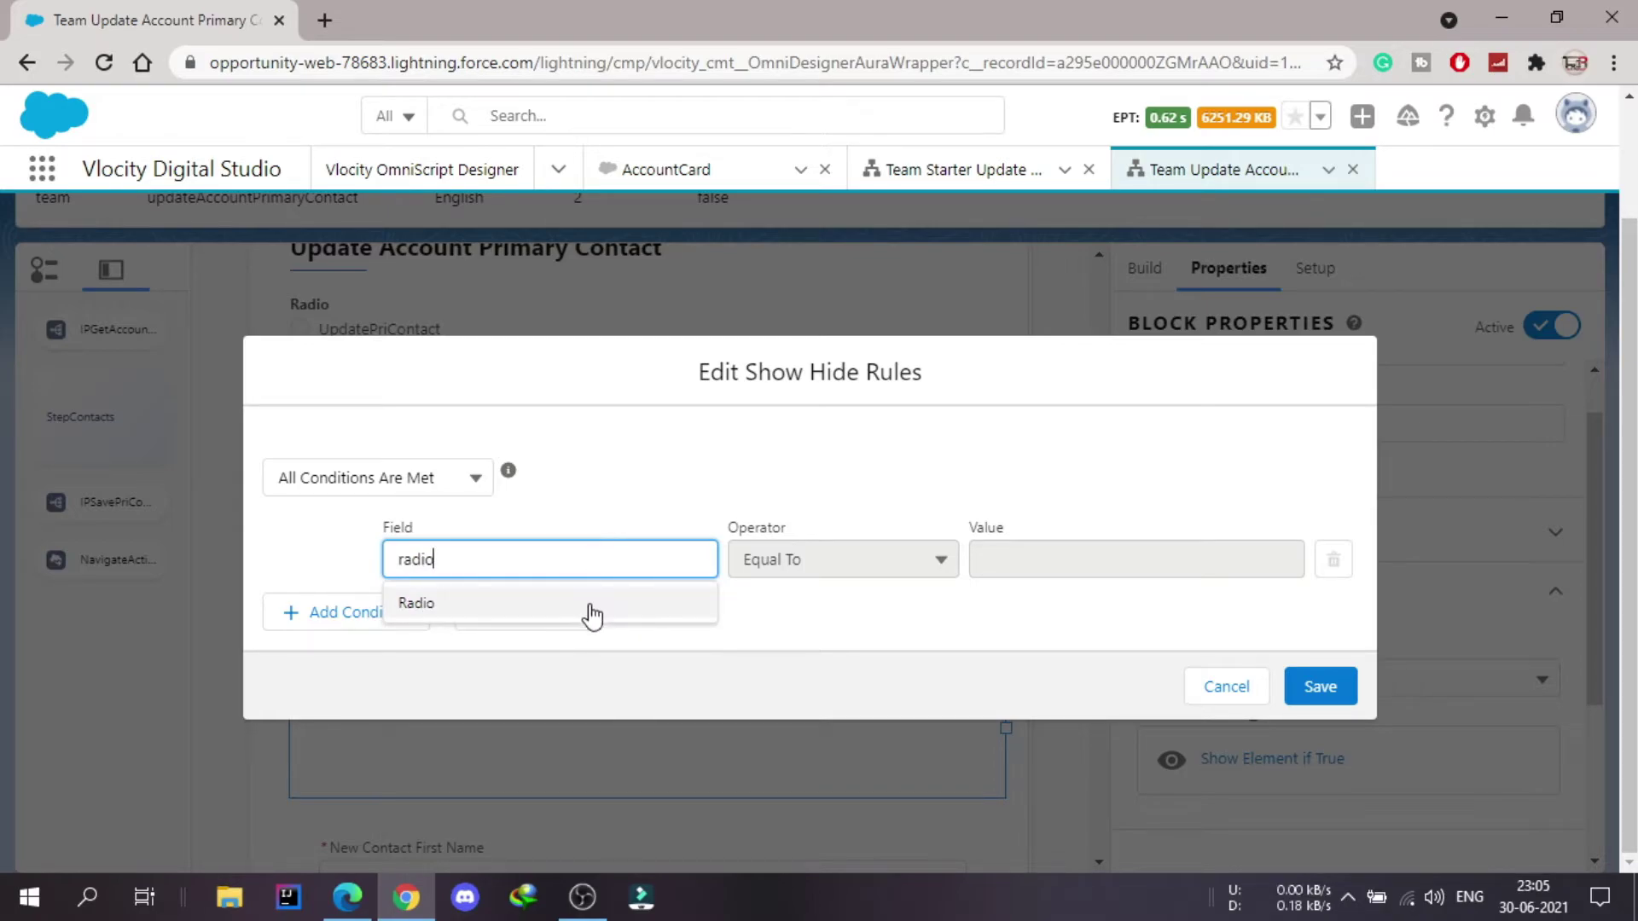
left_click(593, 611)
left_click(1068, 550)
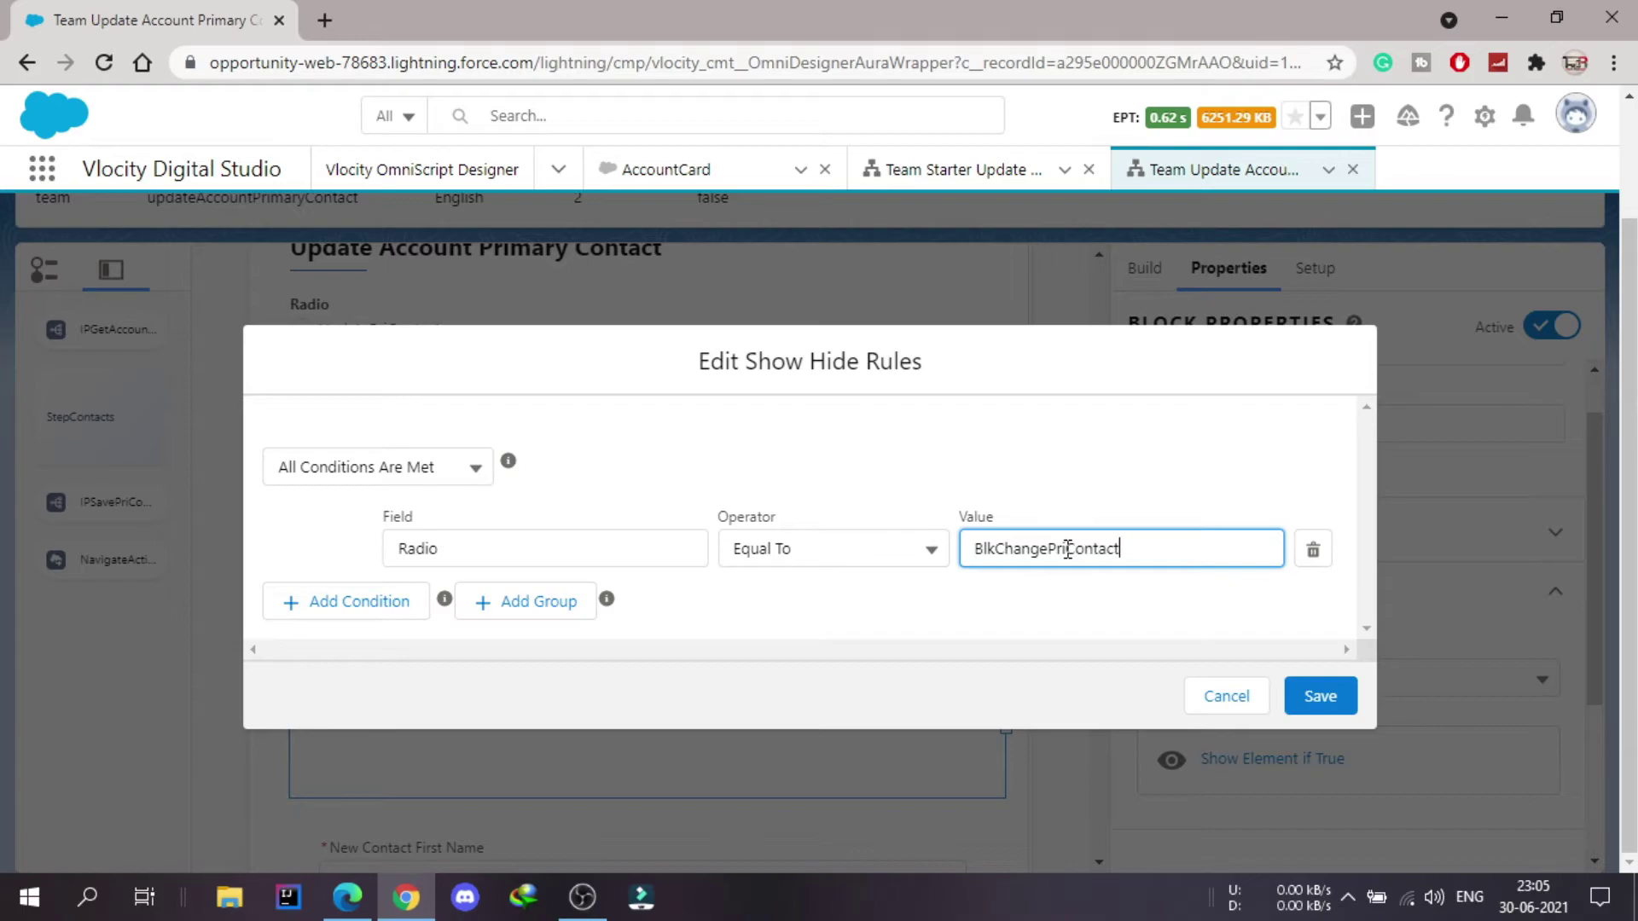
left_click(1318, 695)
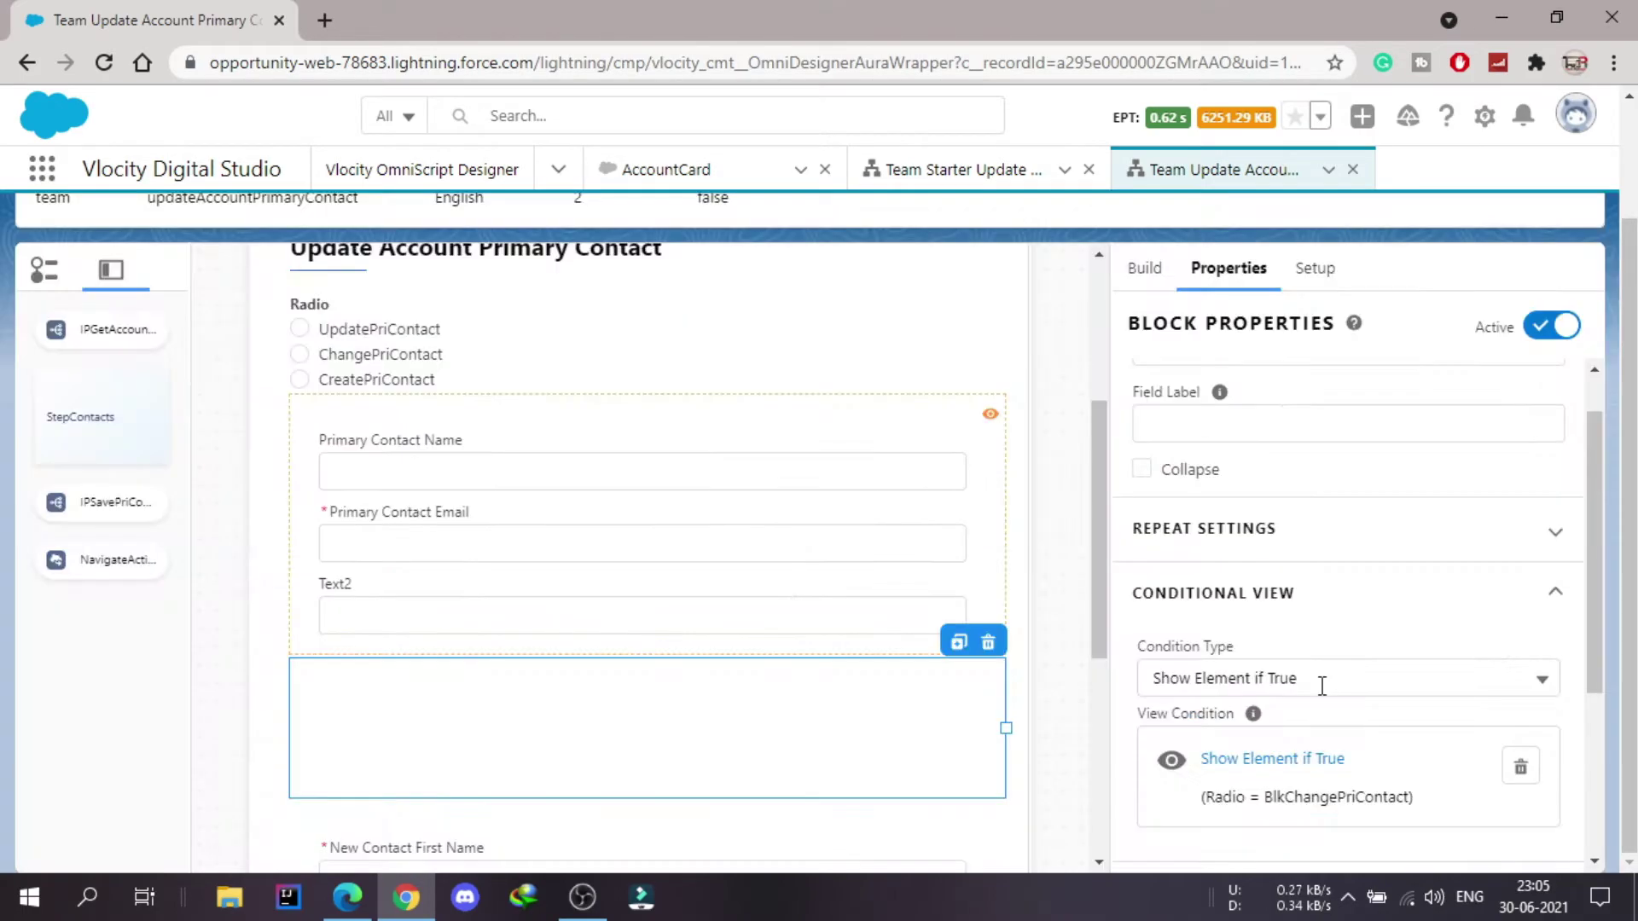
Give the new-contact block, BlkCreatePriContact, a saved view condition where Radio is equal to "BlkCreatePriContact"
scroll(818, 650, "down", 2)
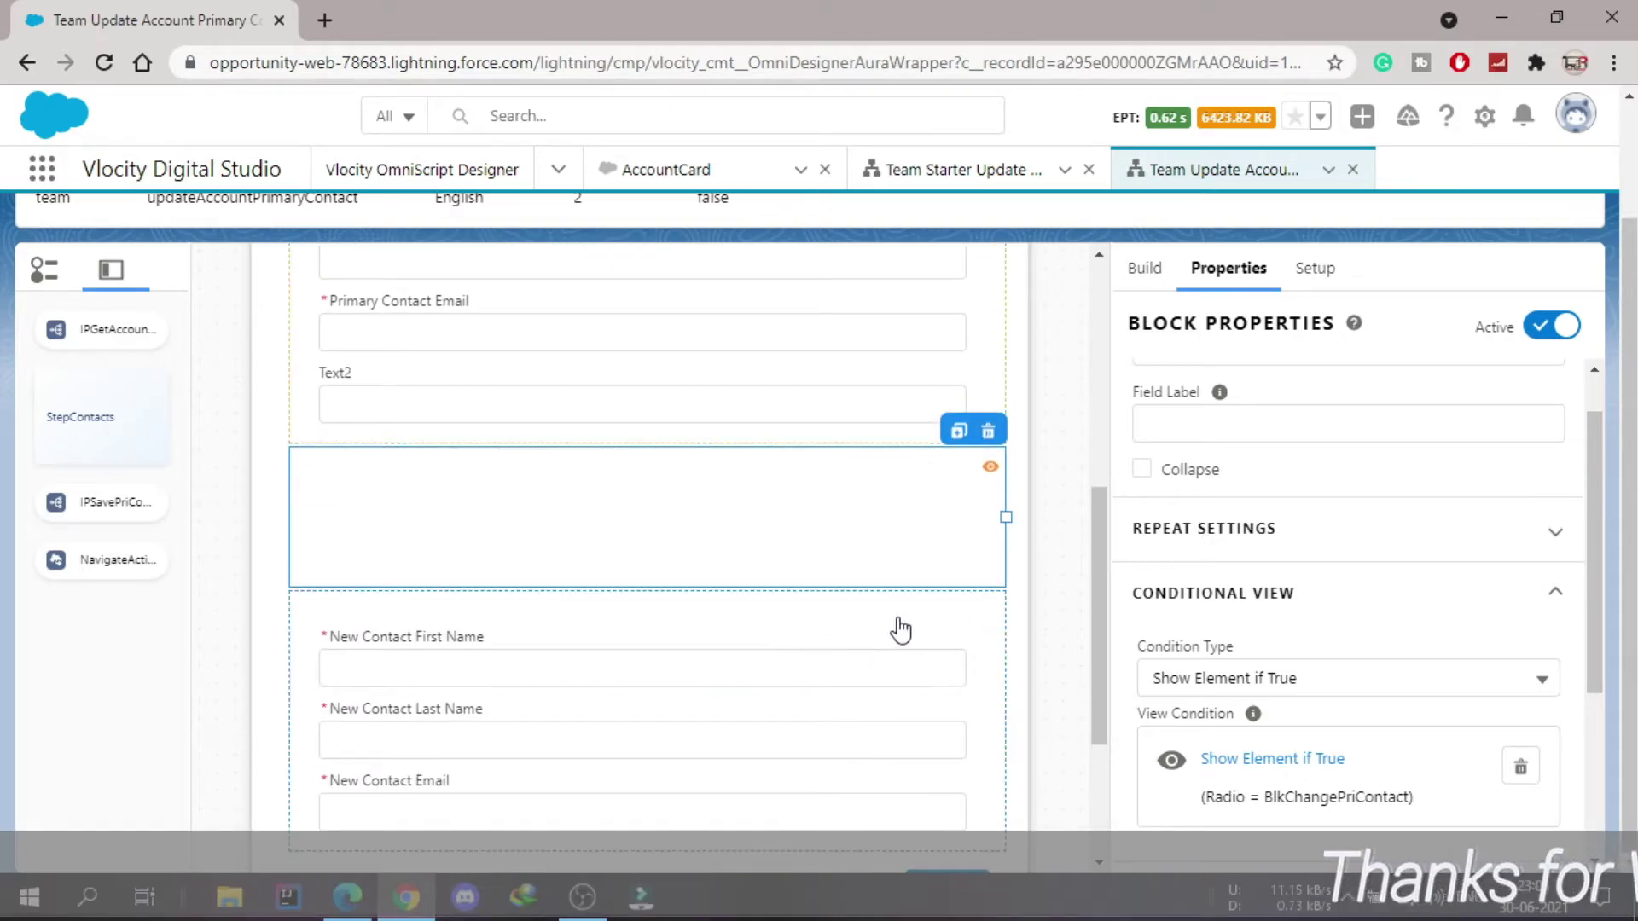
left_click(944, 623)
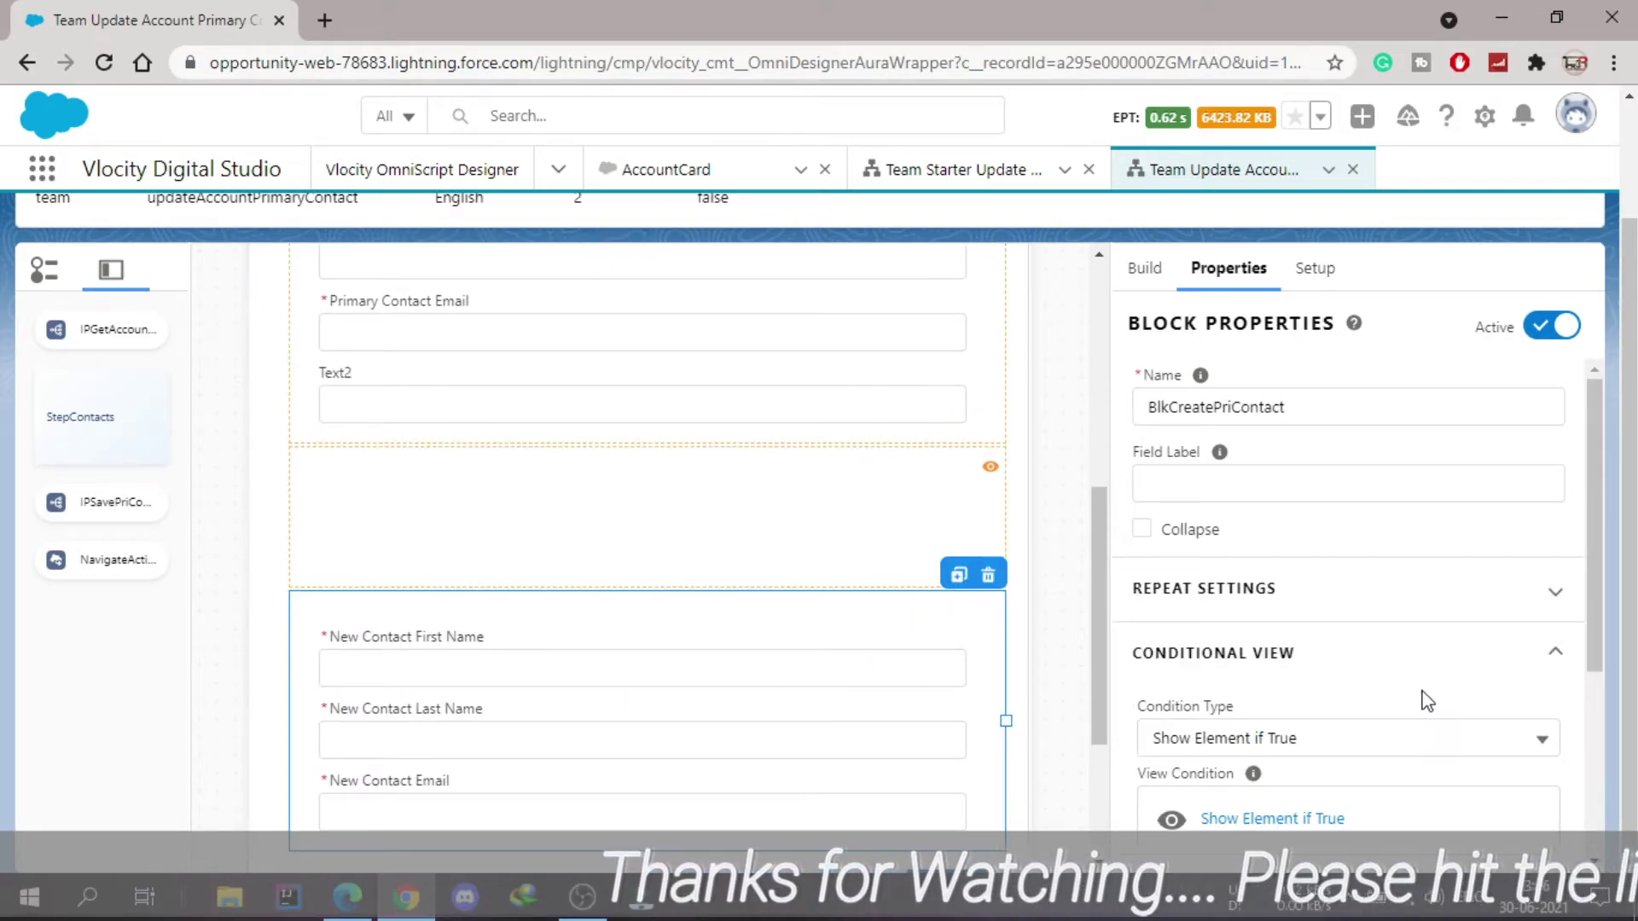
scroll(1314, 708, "down", 1)
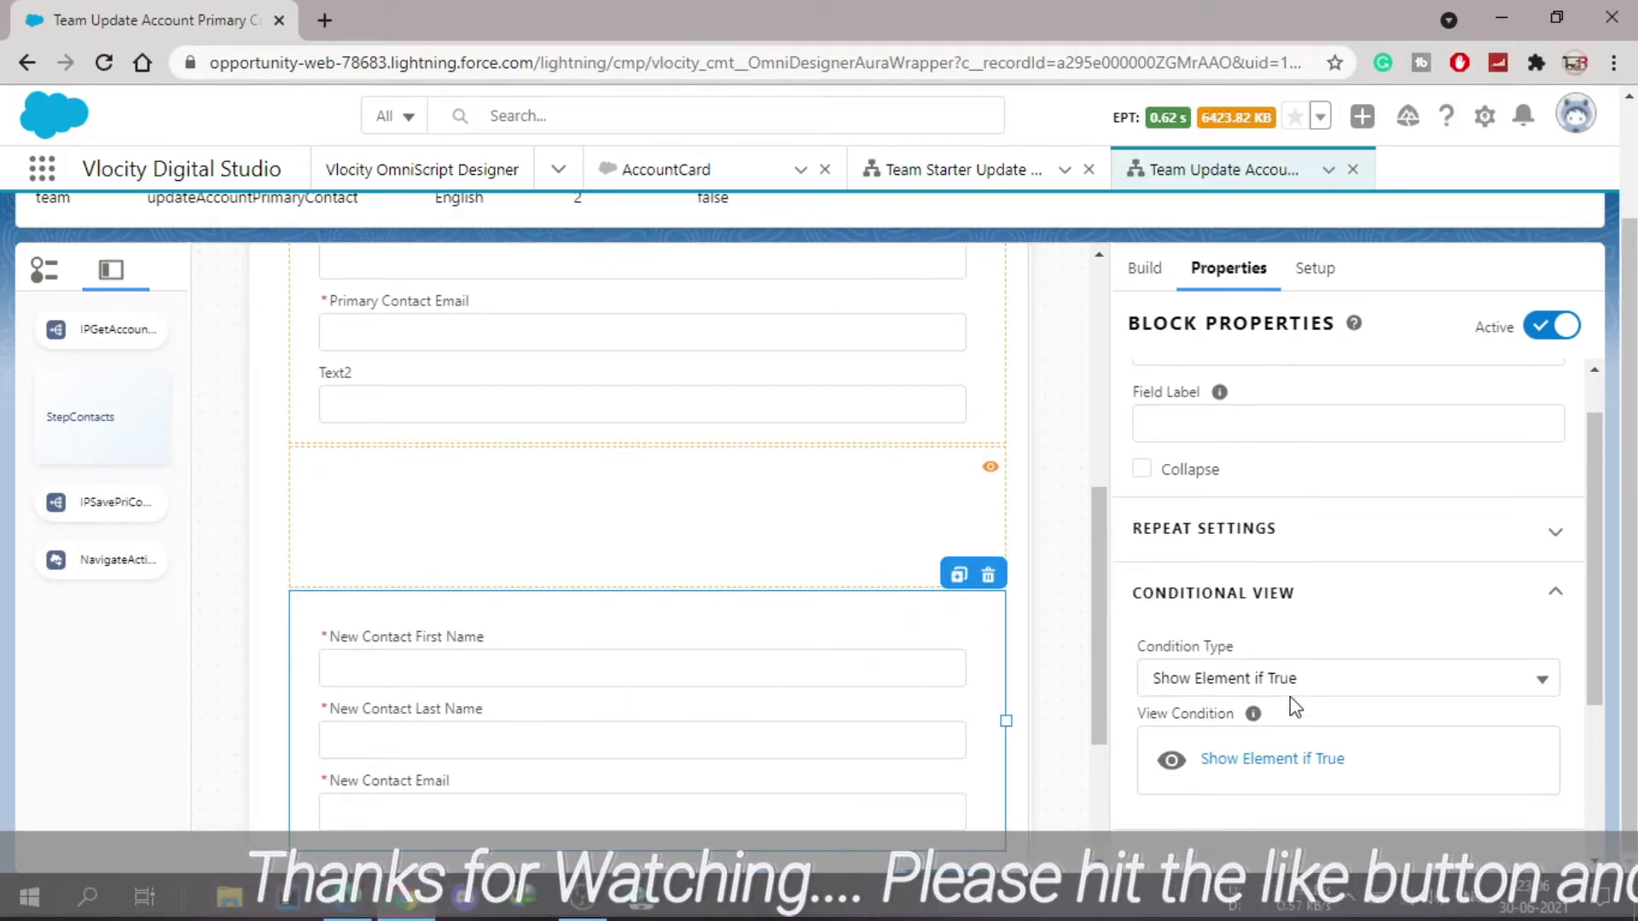
left_click(1314, 760)
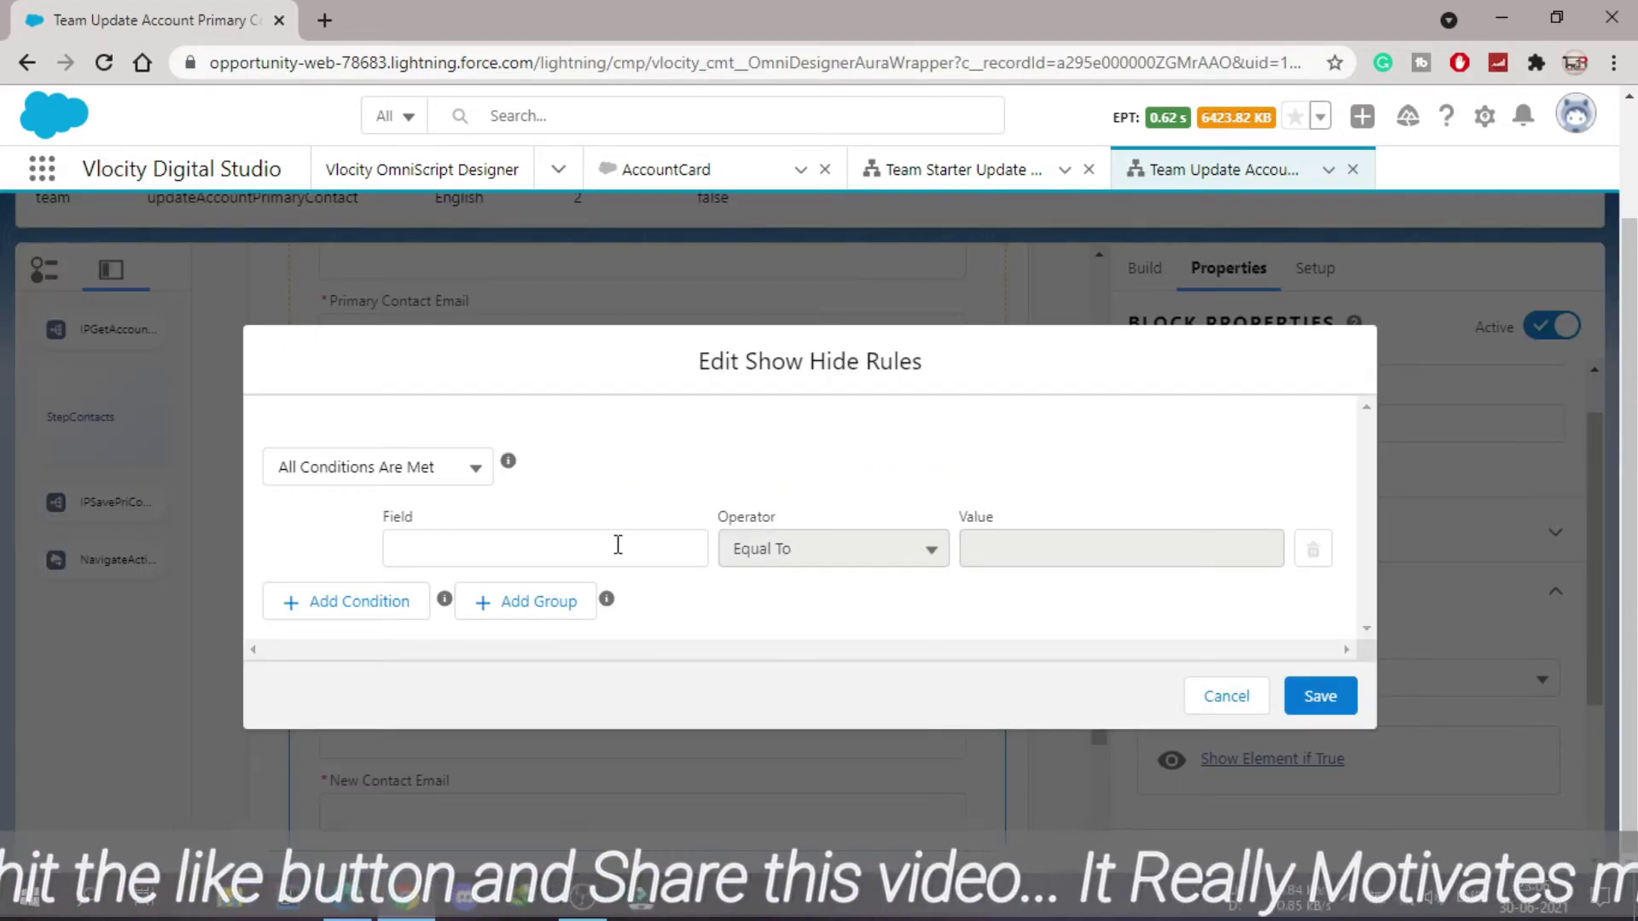
left_click(617, 547)
type("rad")
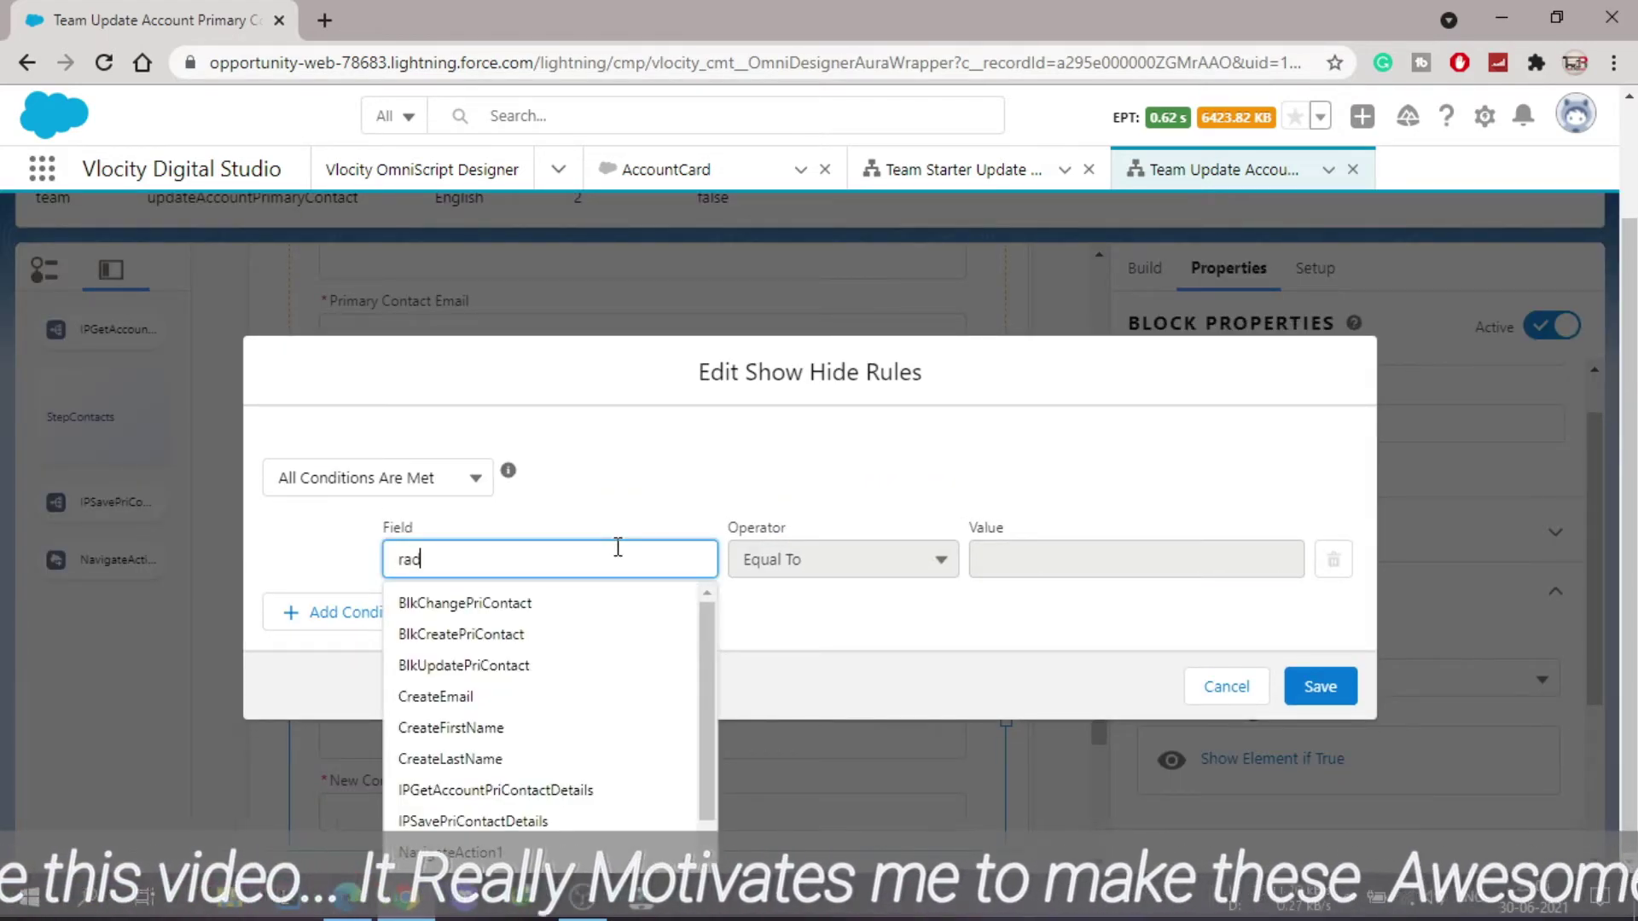
type("io")
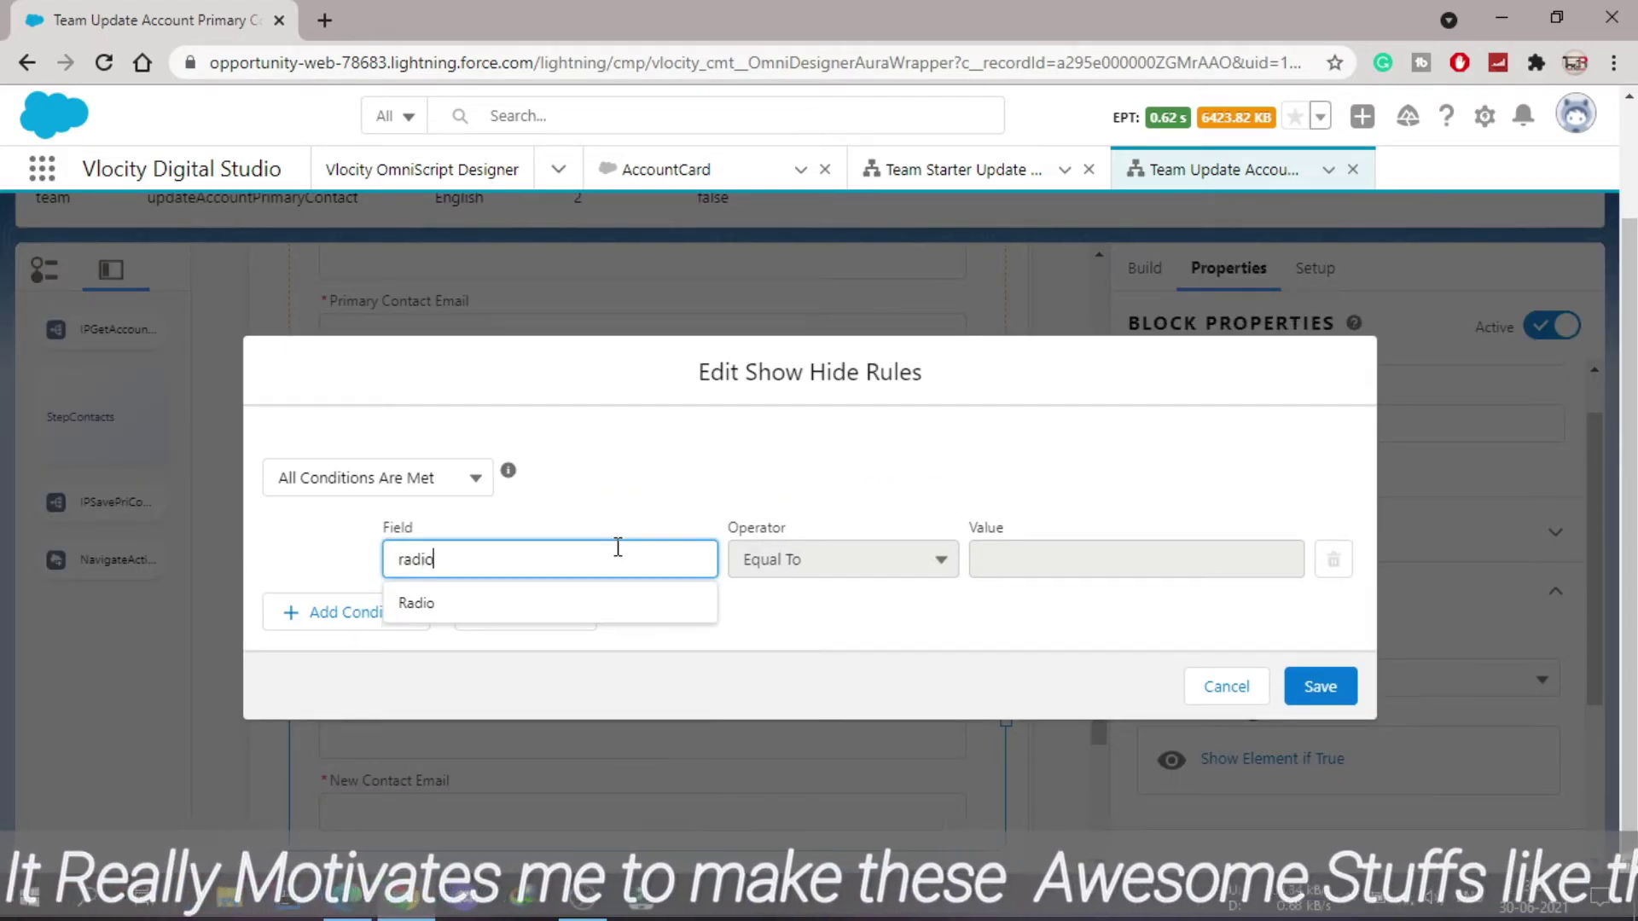
left_click(628, 607)
left_click(1102, 547)
type("B")
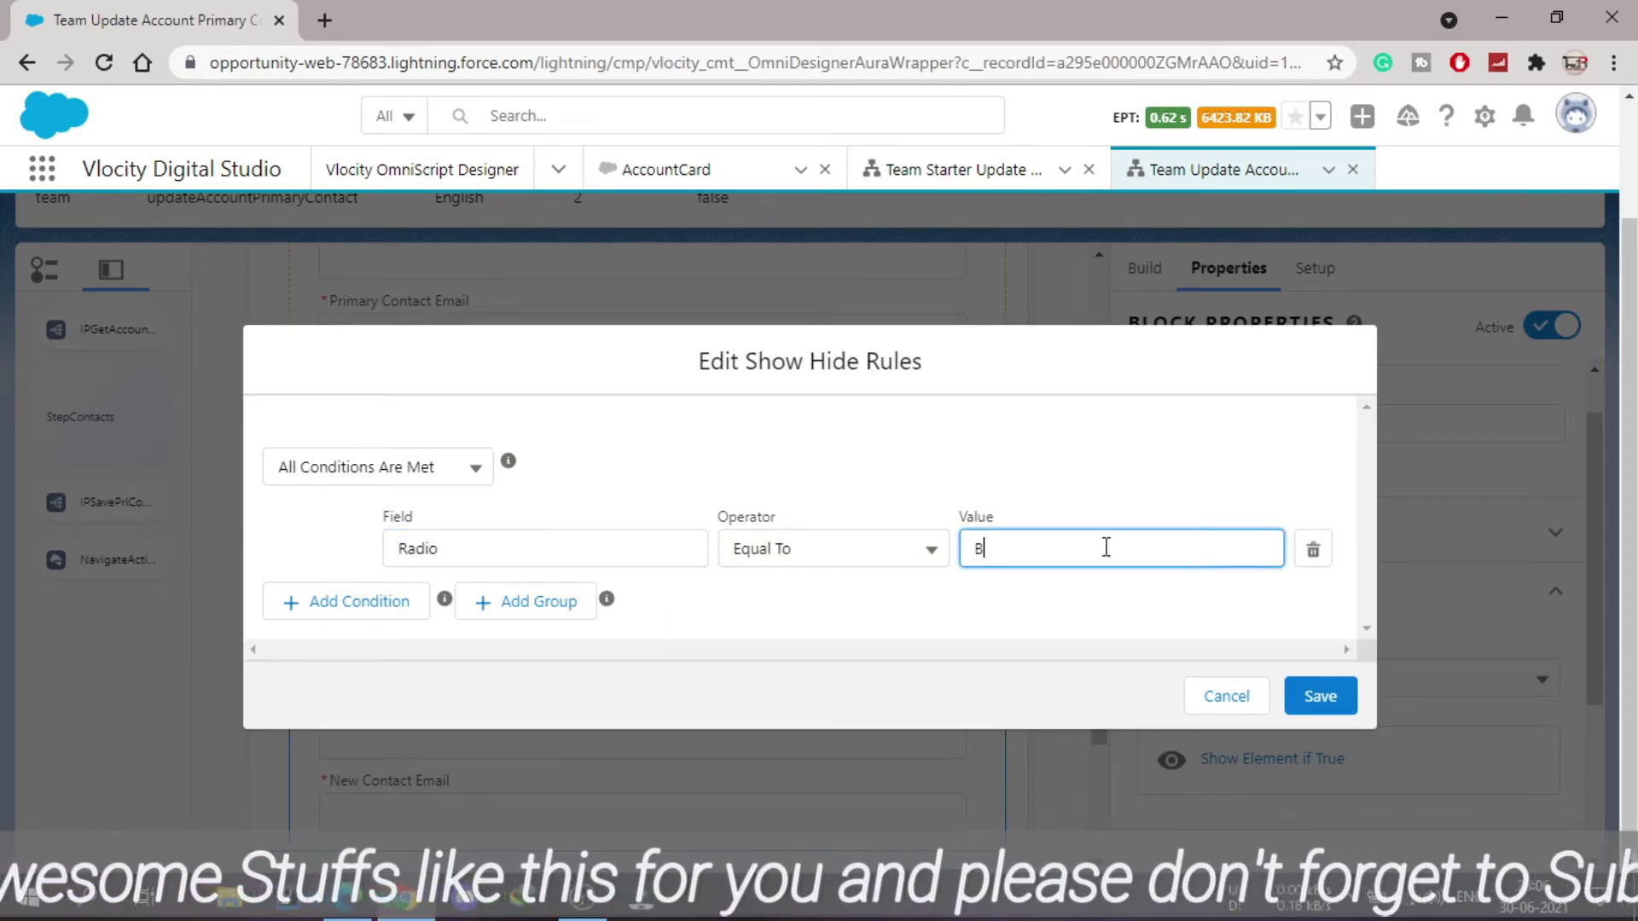
type("lk")
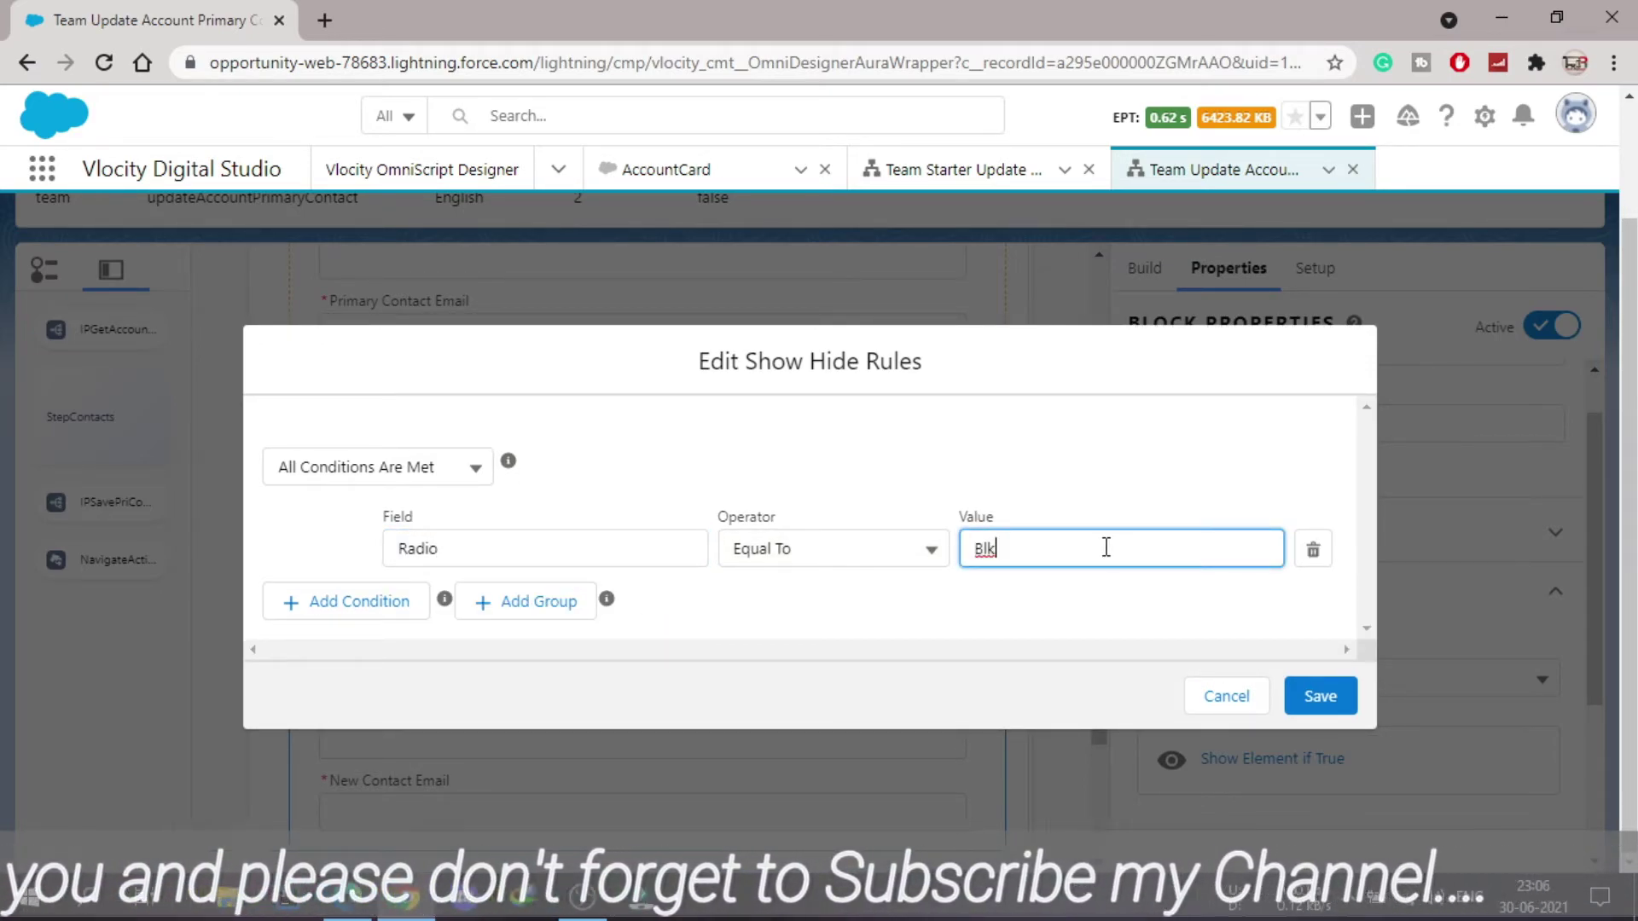
type("CreateP")
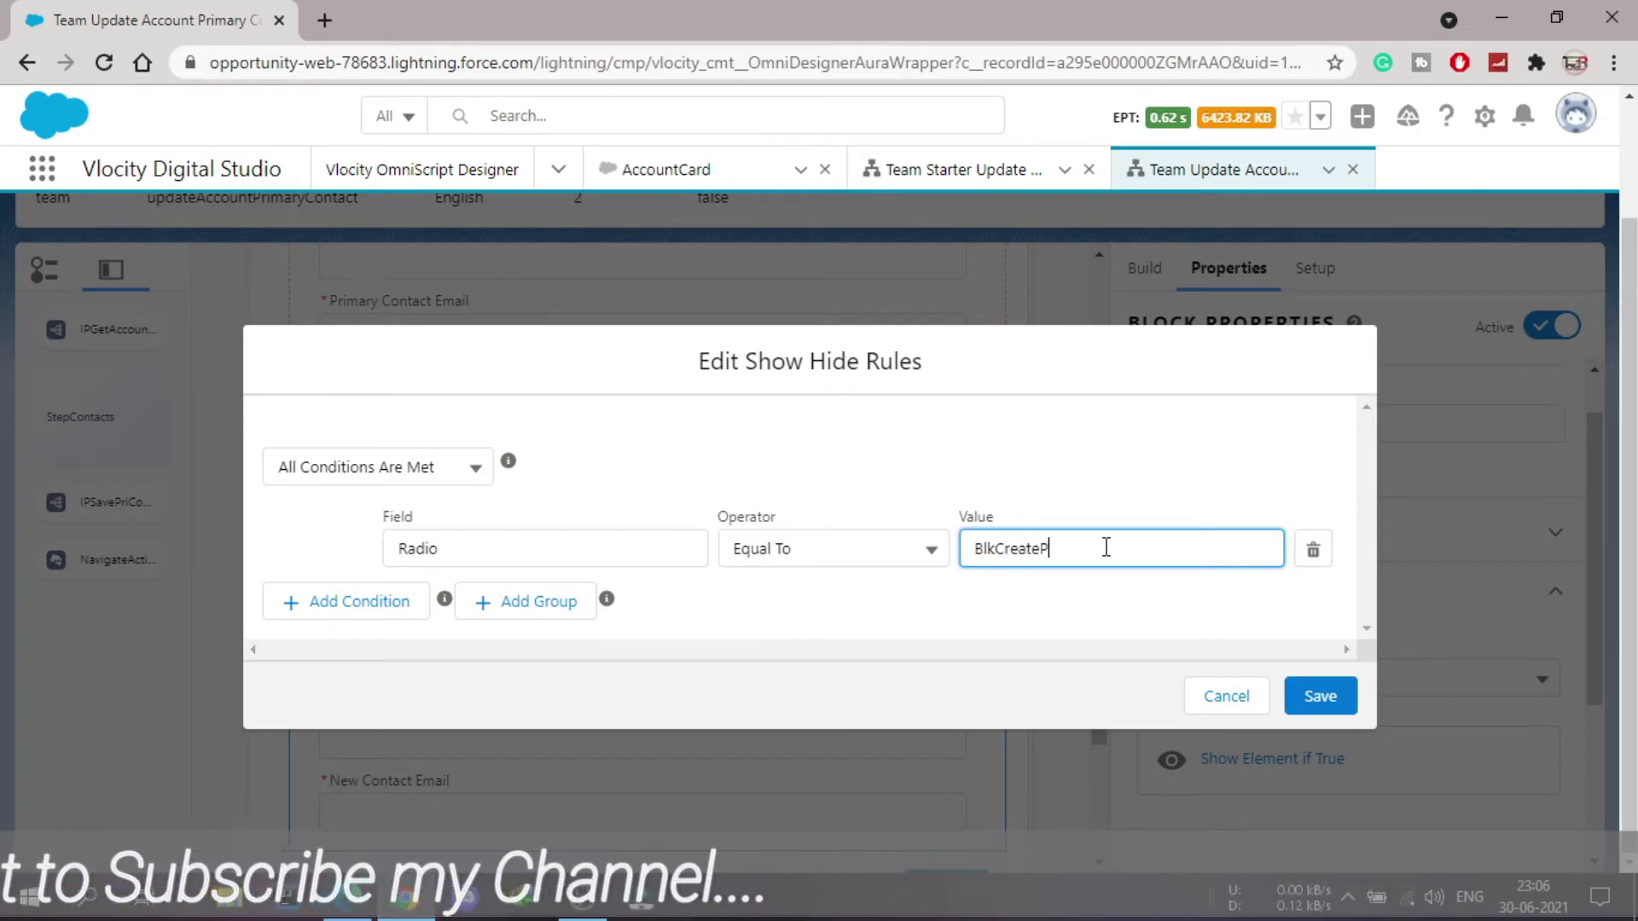
type("riContac")
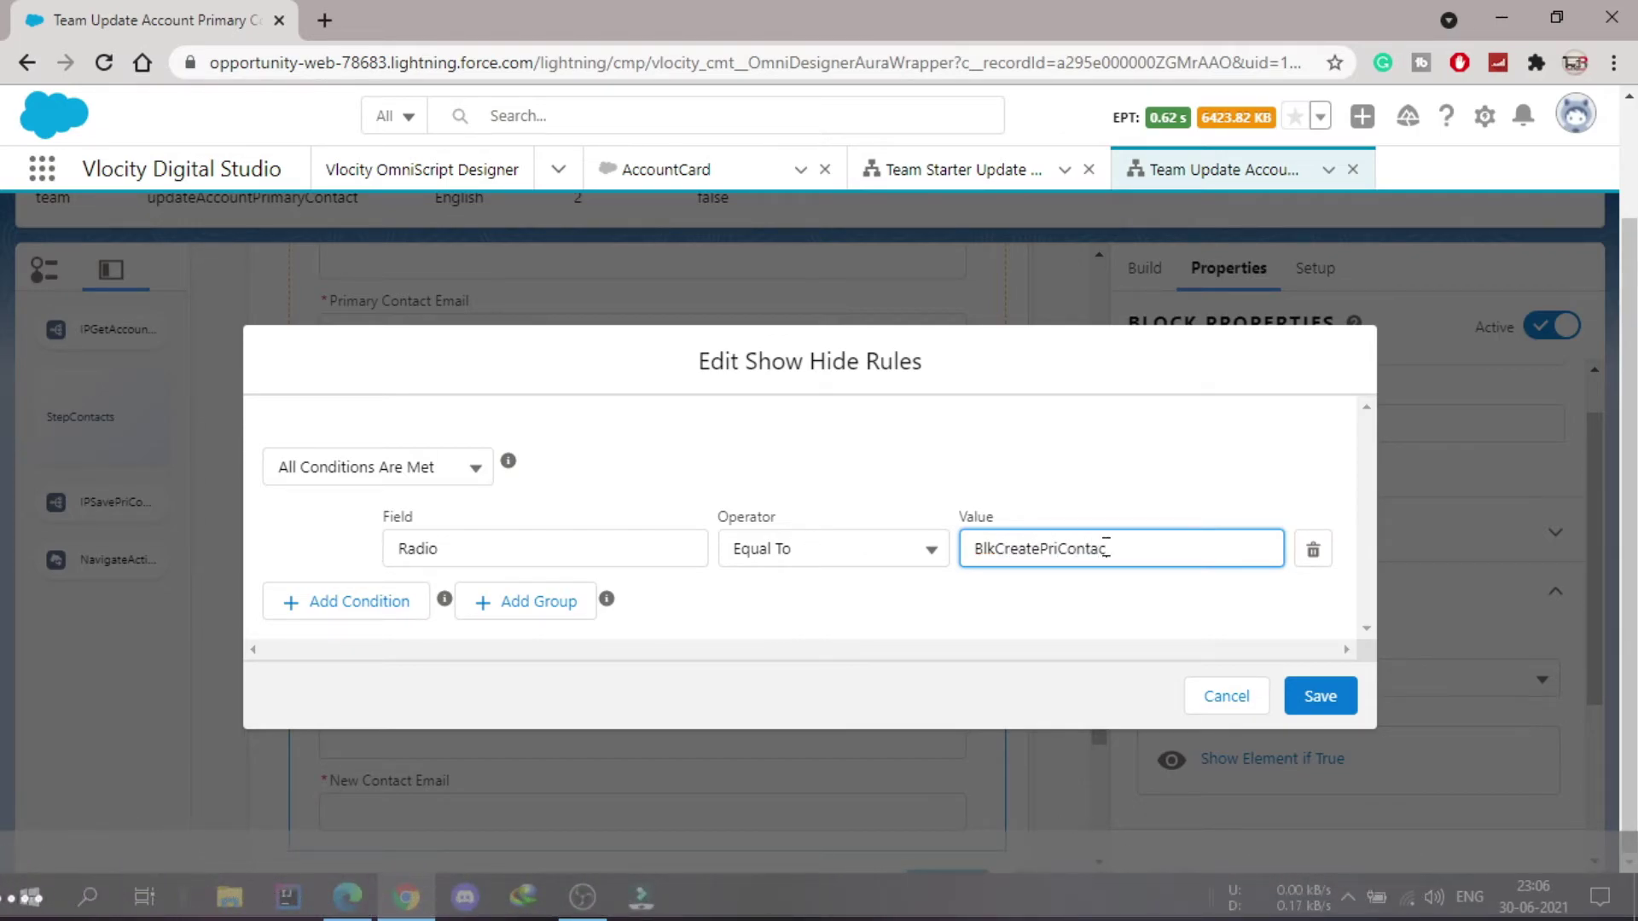
type("t")
left_click(1320, 696)
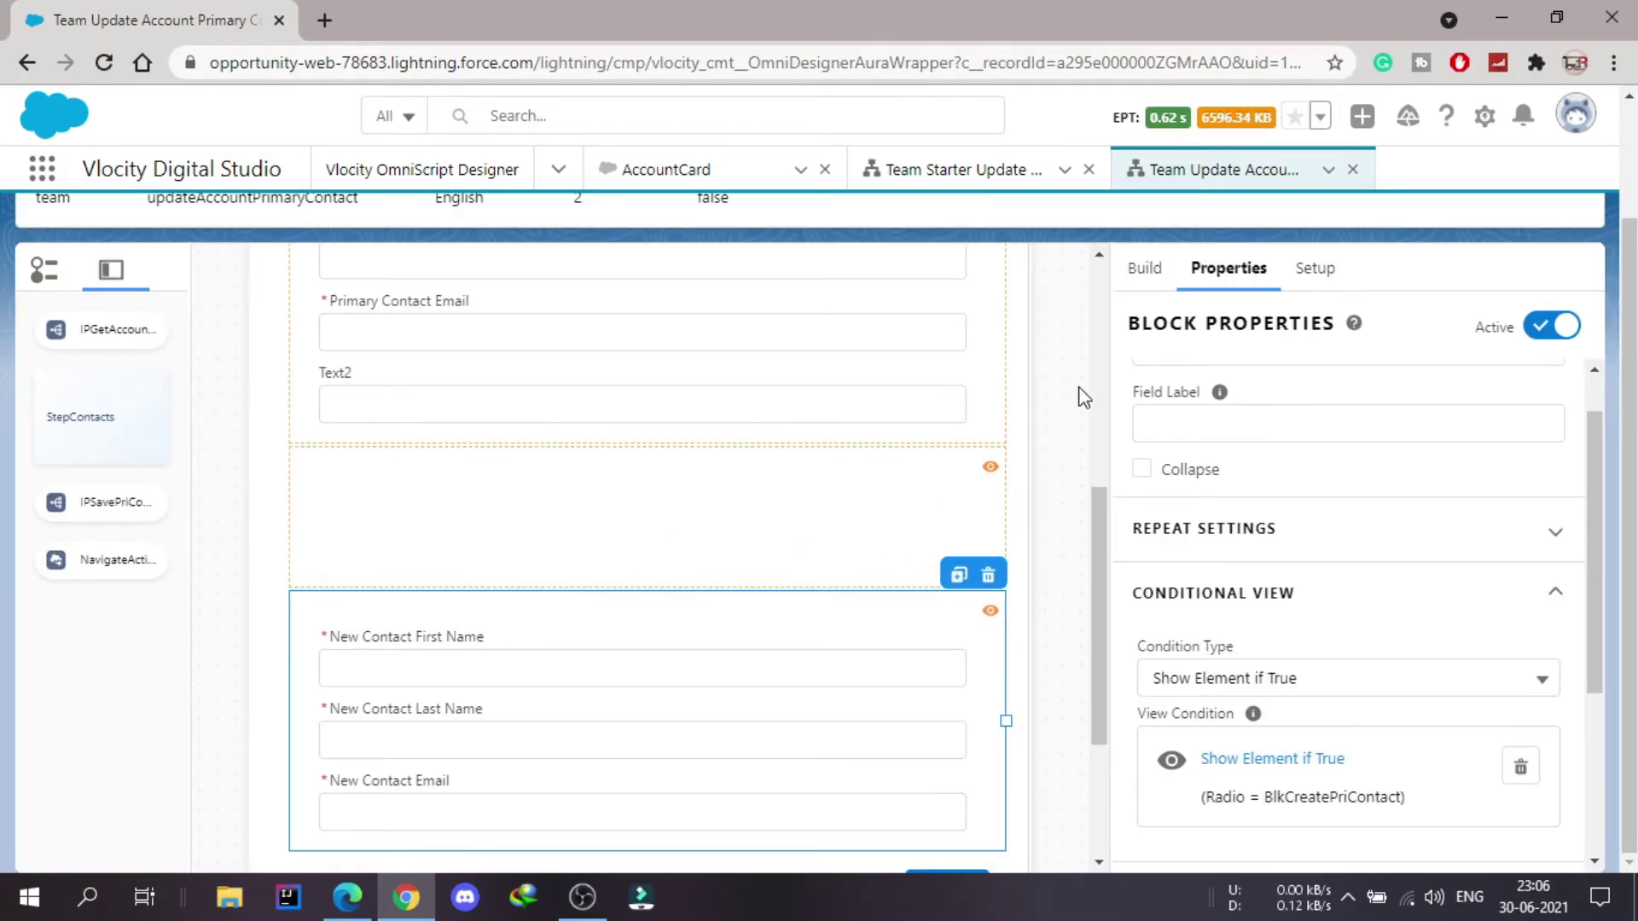
Clear the element search and add a Type Ahead Block inside the empty BlkChangePriContact block
left_click(1140, 282)
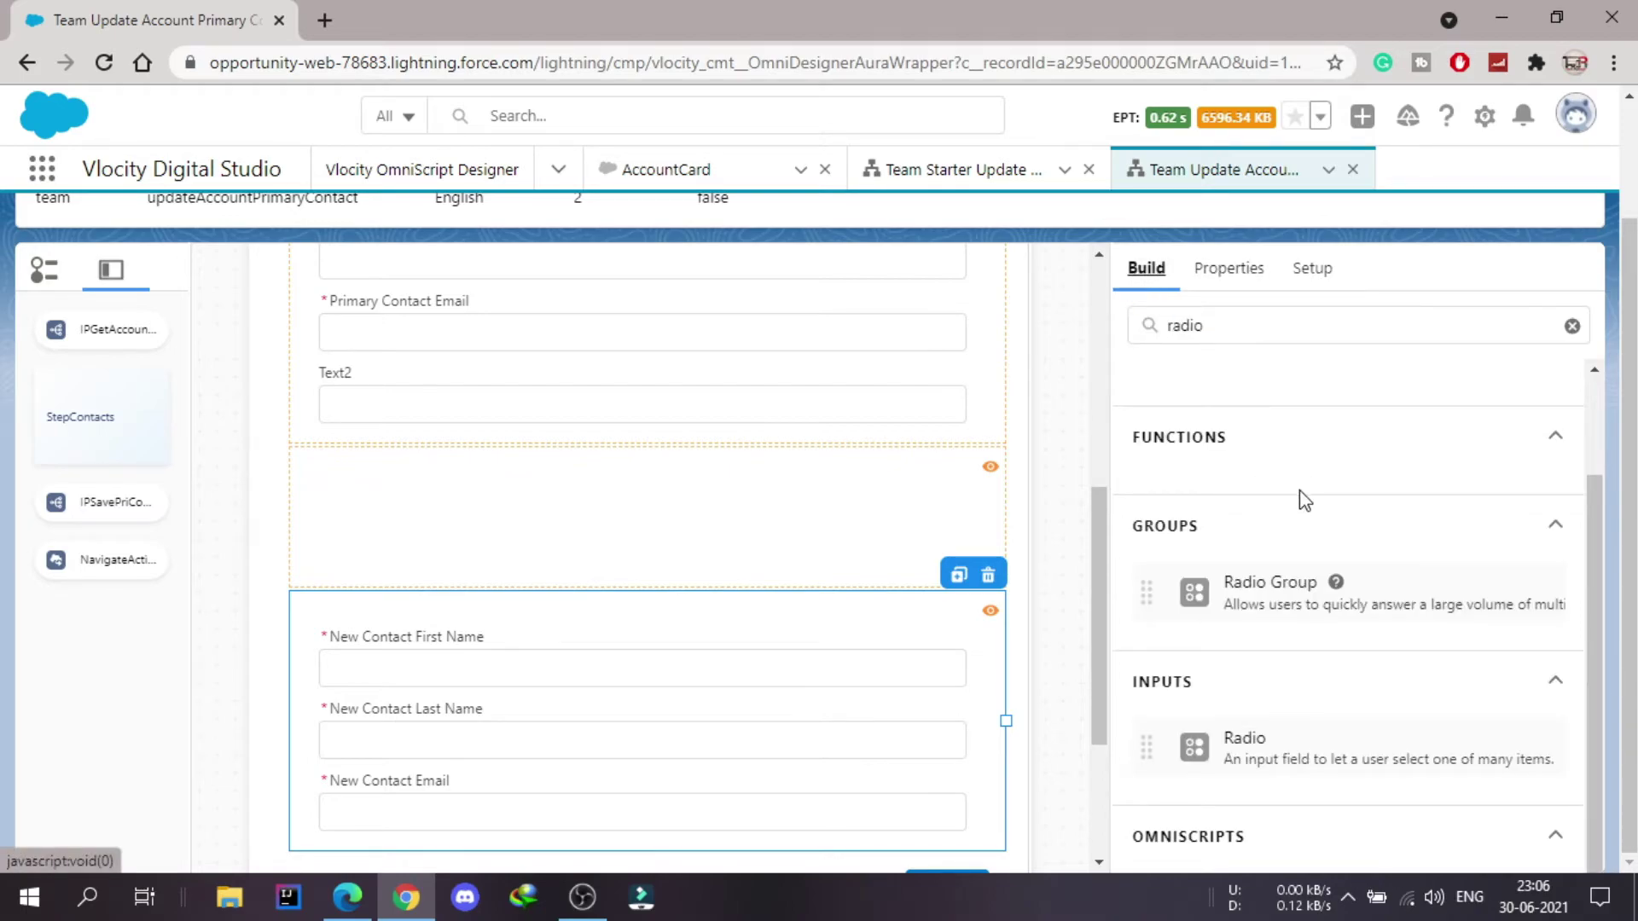
scroll(1301, 502, "up", 3)
double_click(1227, 316)
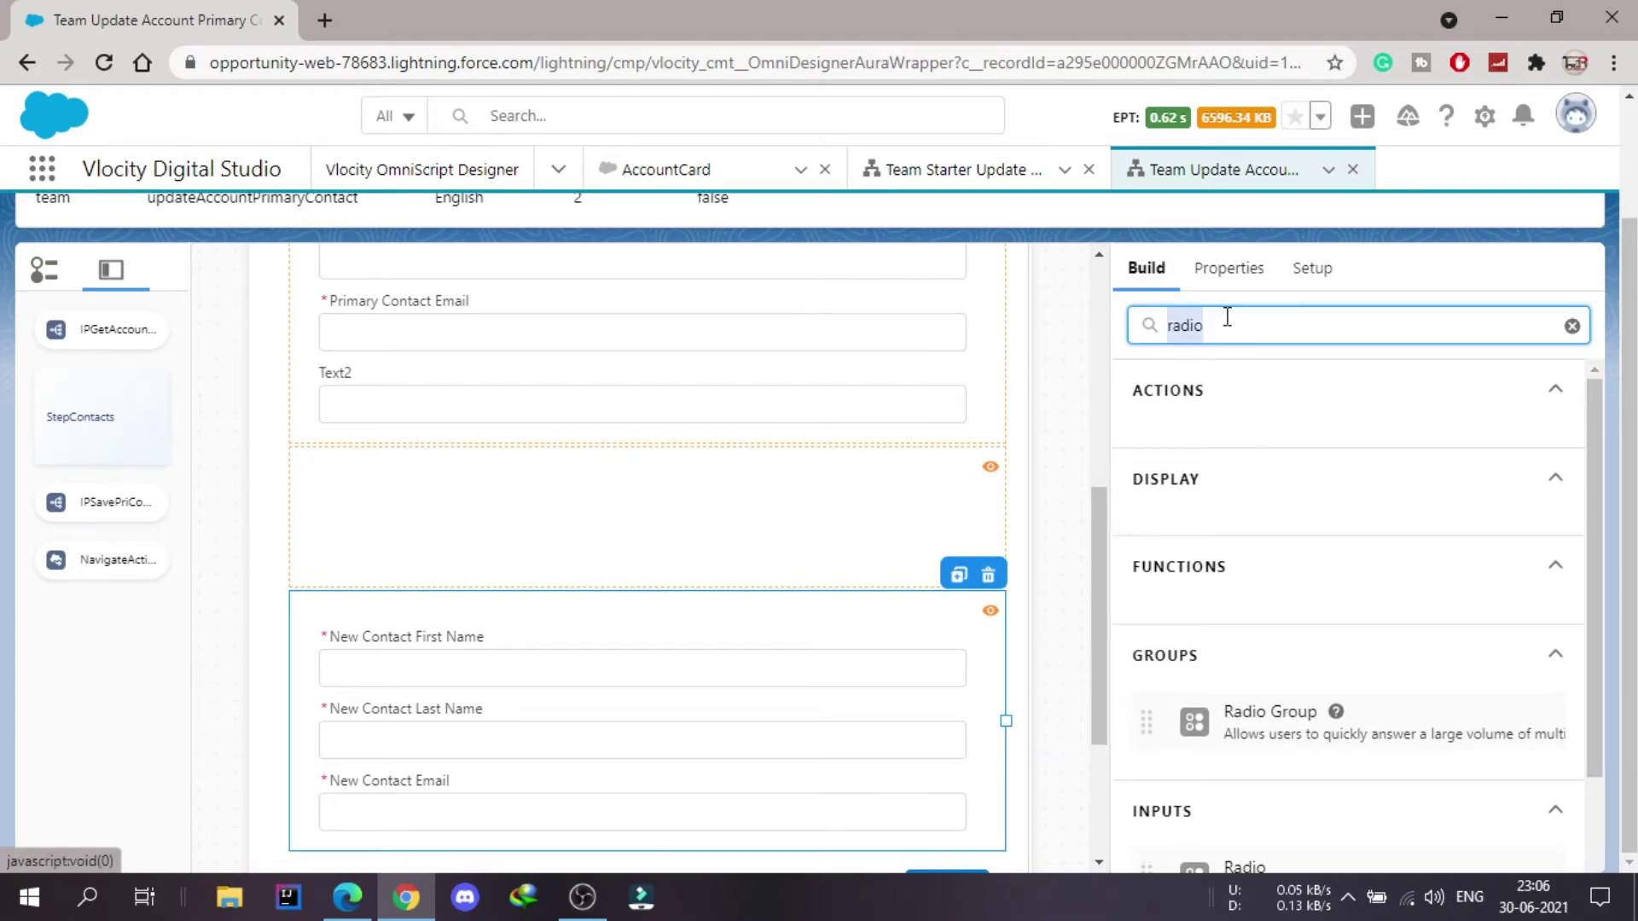
key("BackSpace")
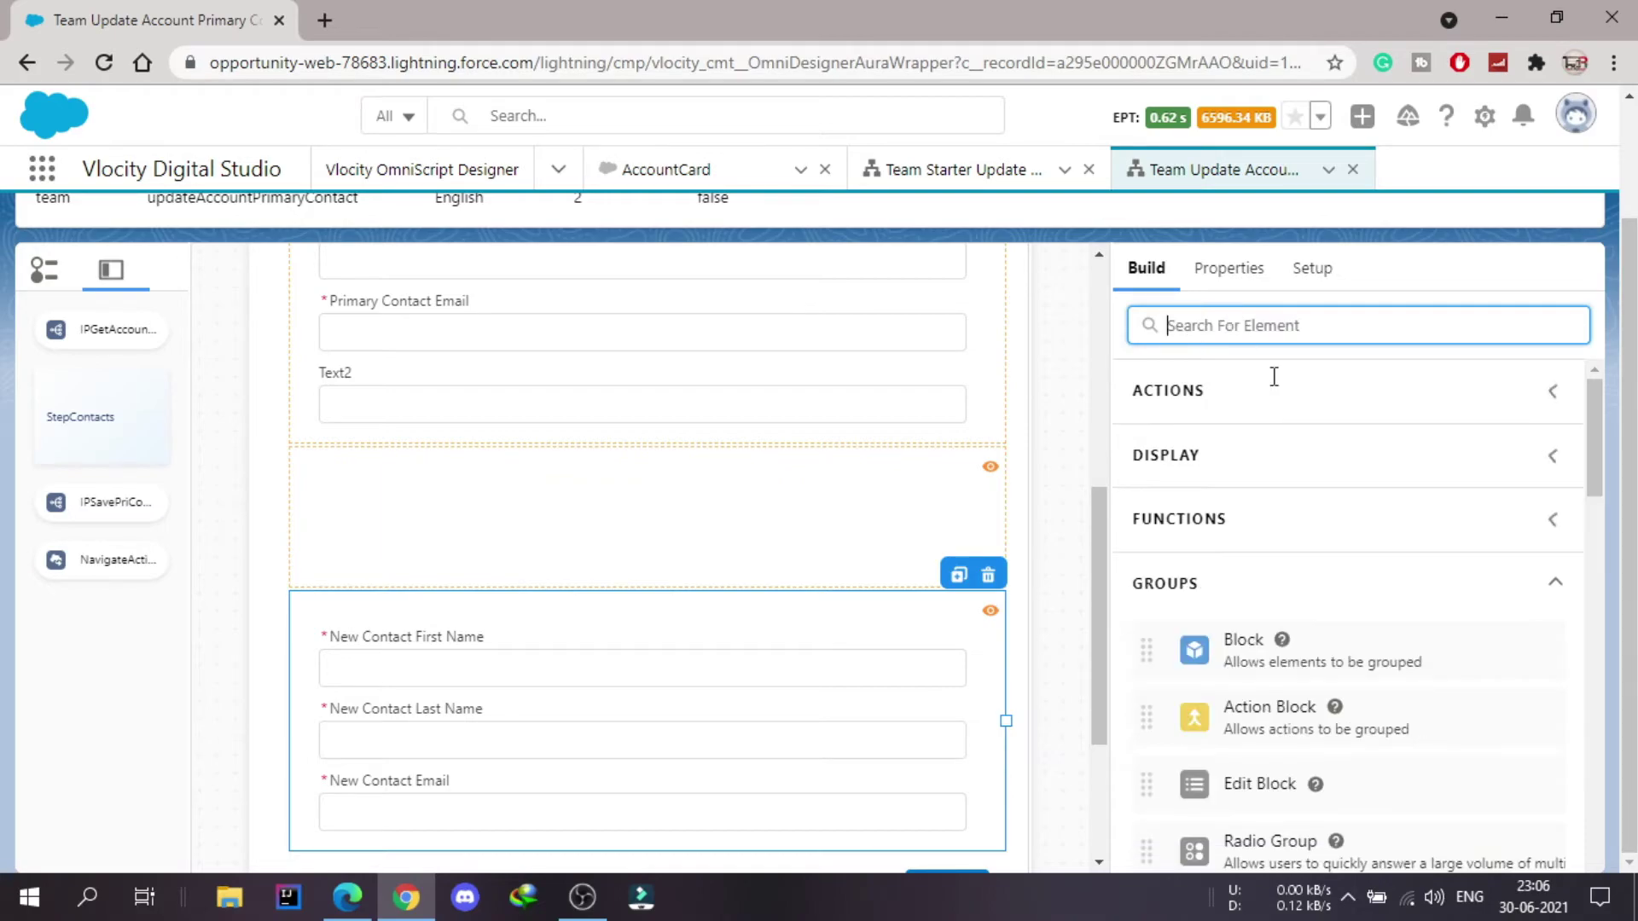
scroll(1314, 473, "down", 5)
scroll(1314, 491, "down", 1)
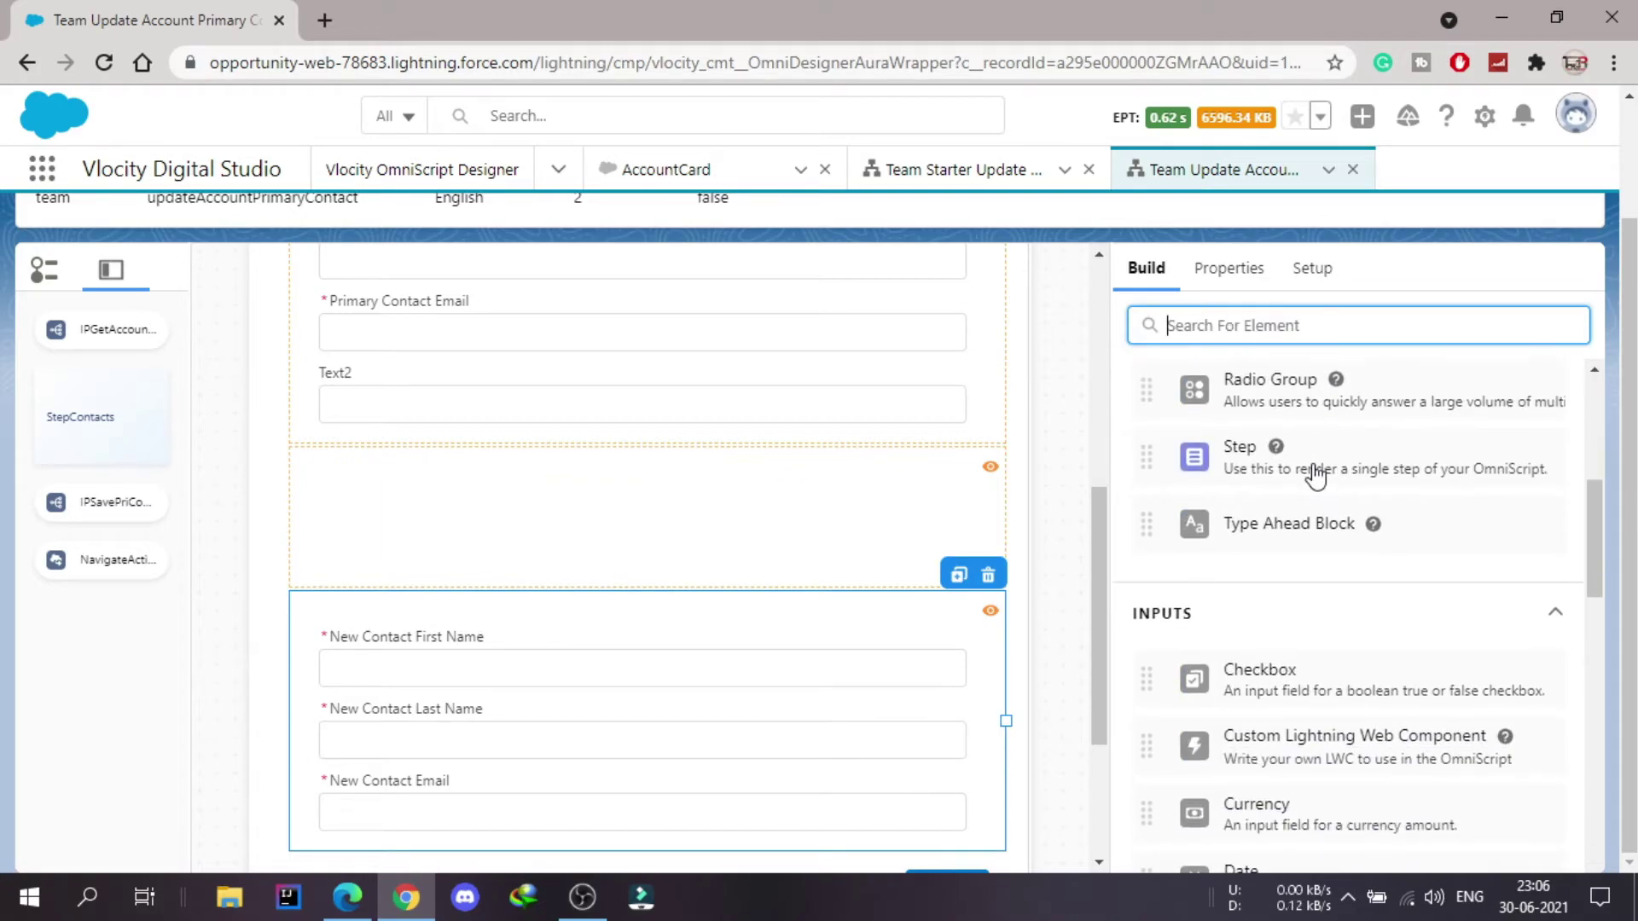
left_click_drag(1291, 524, 762, 512)
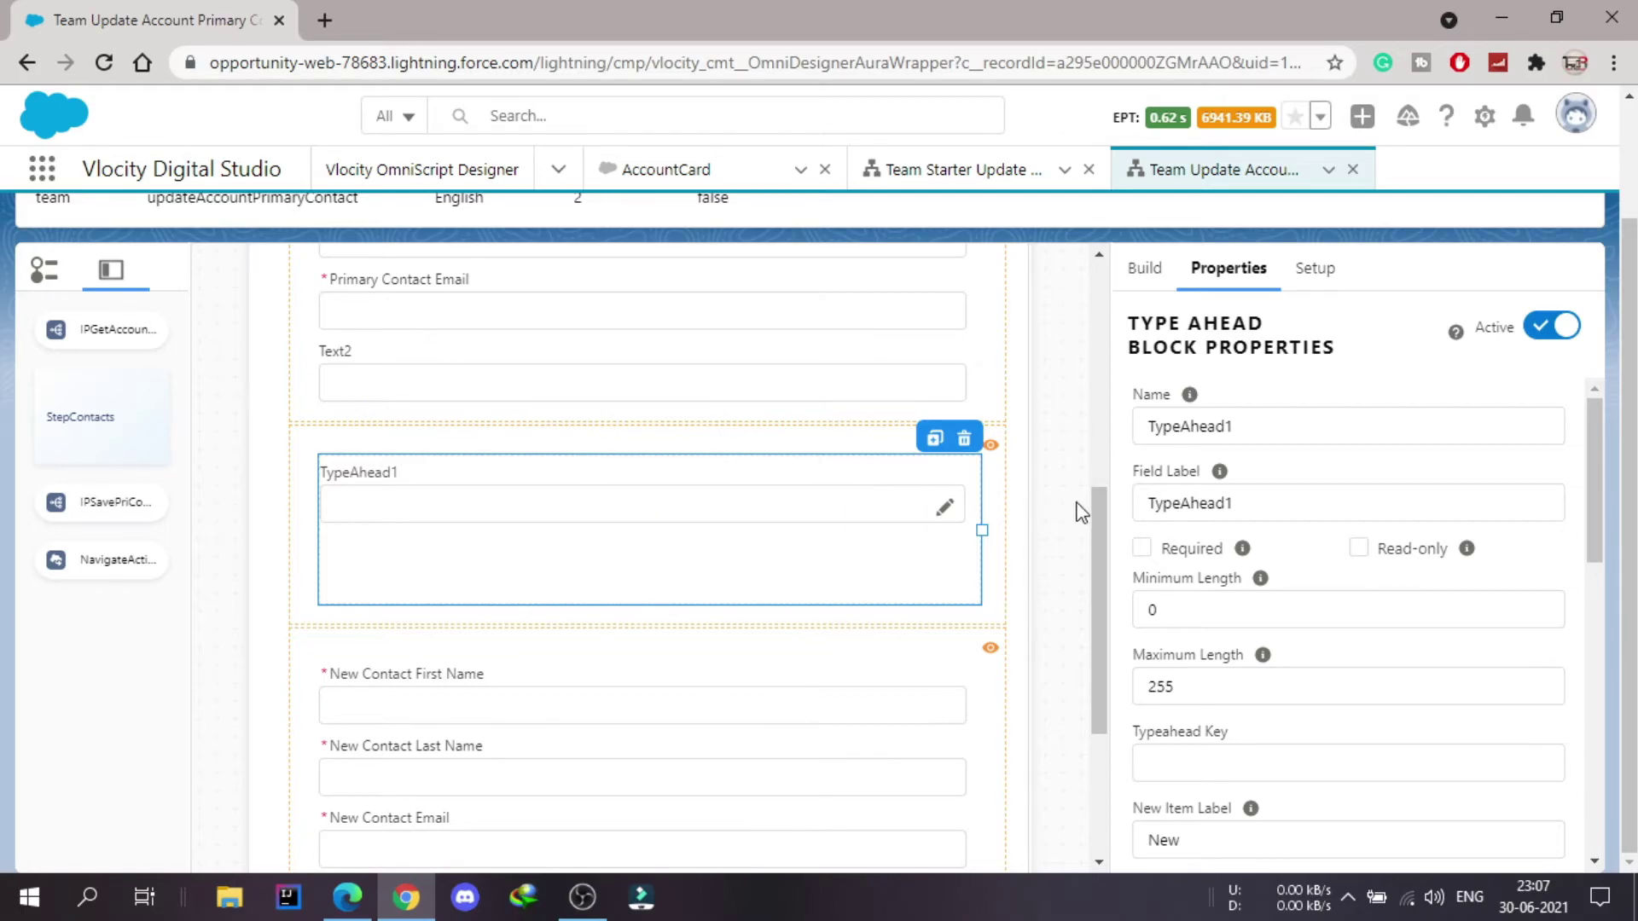
Preview the OmniScript and choose the UpdatePriContact radio option to check the primary contact fields it shows
scroll(495, 517, "up", 7)
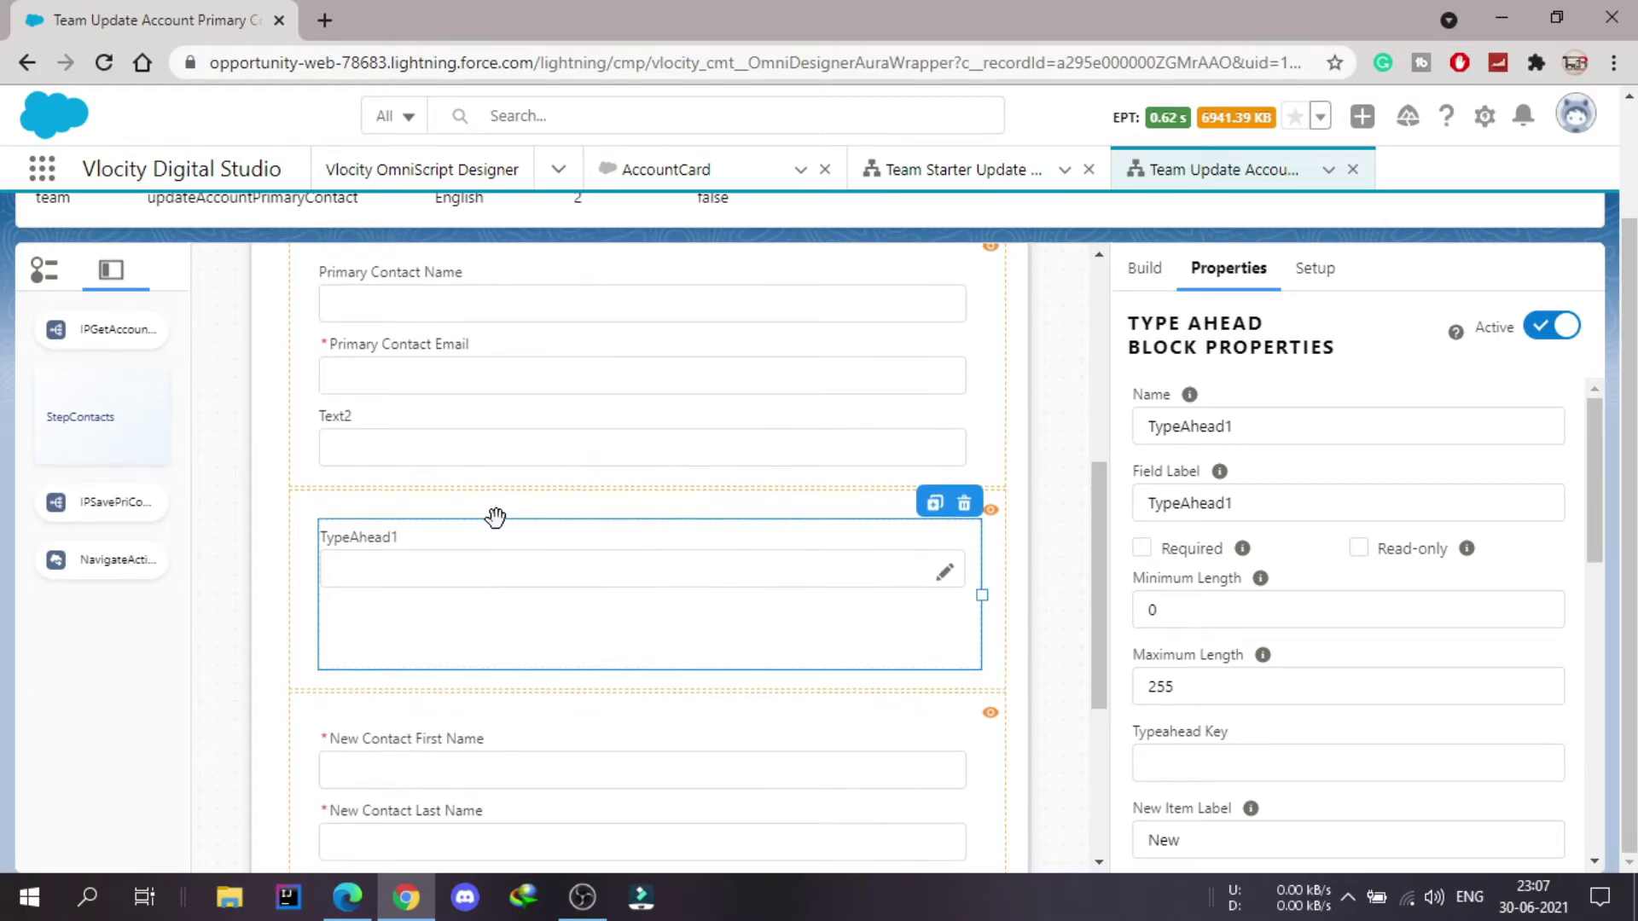
scroll(497, 554, "up", 2)
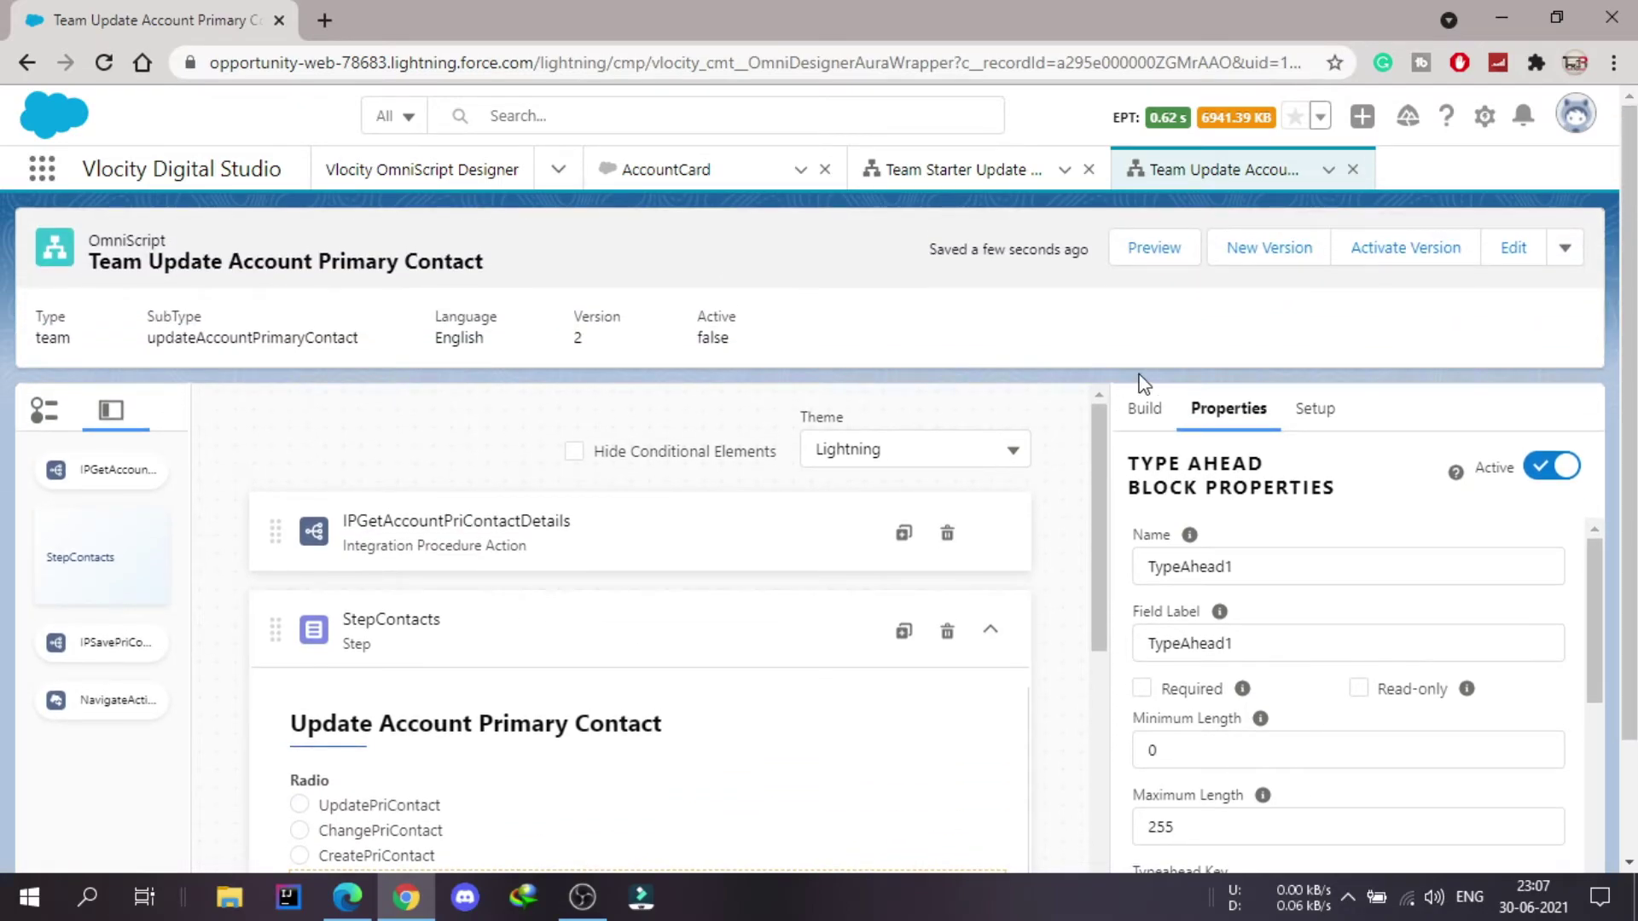
left_click(1152, 249)
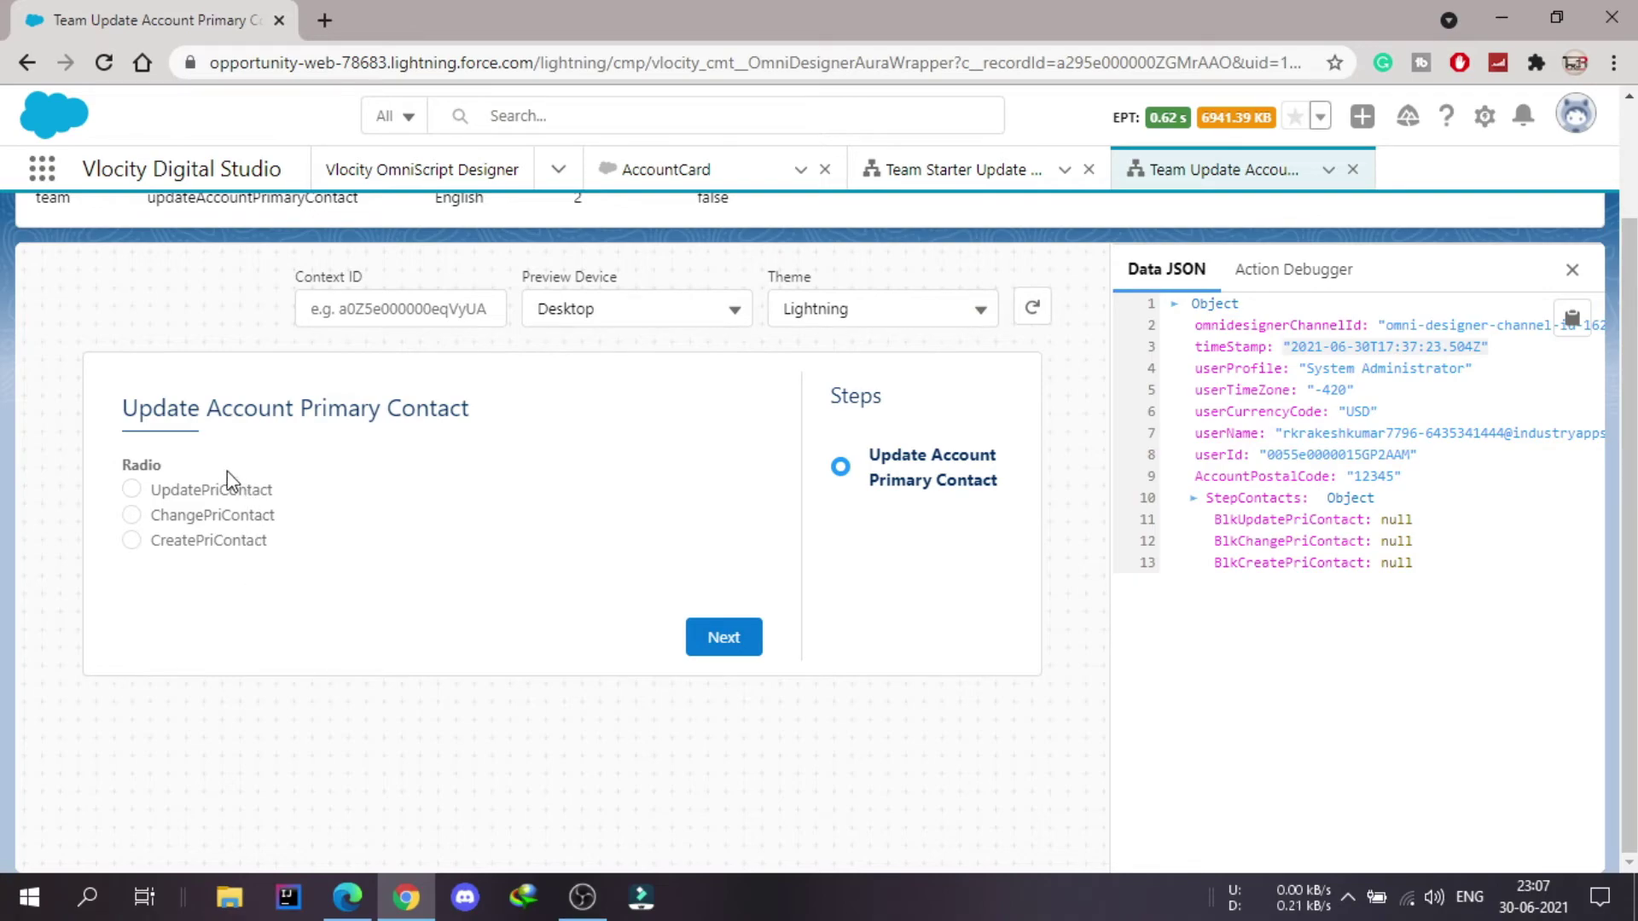
left_click(132, 493)
scroll(438, 515, "down", 1)
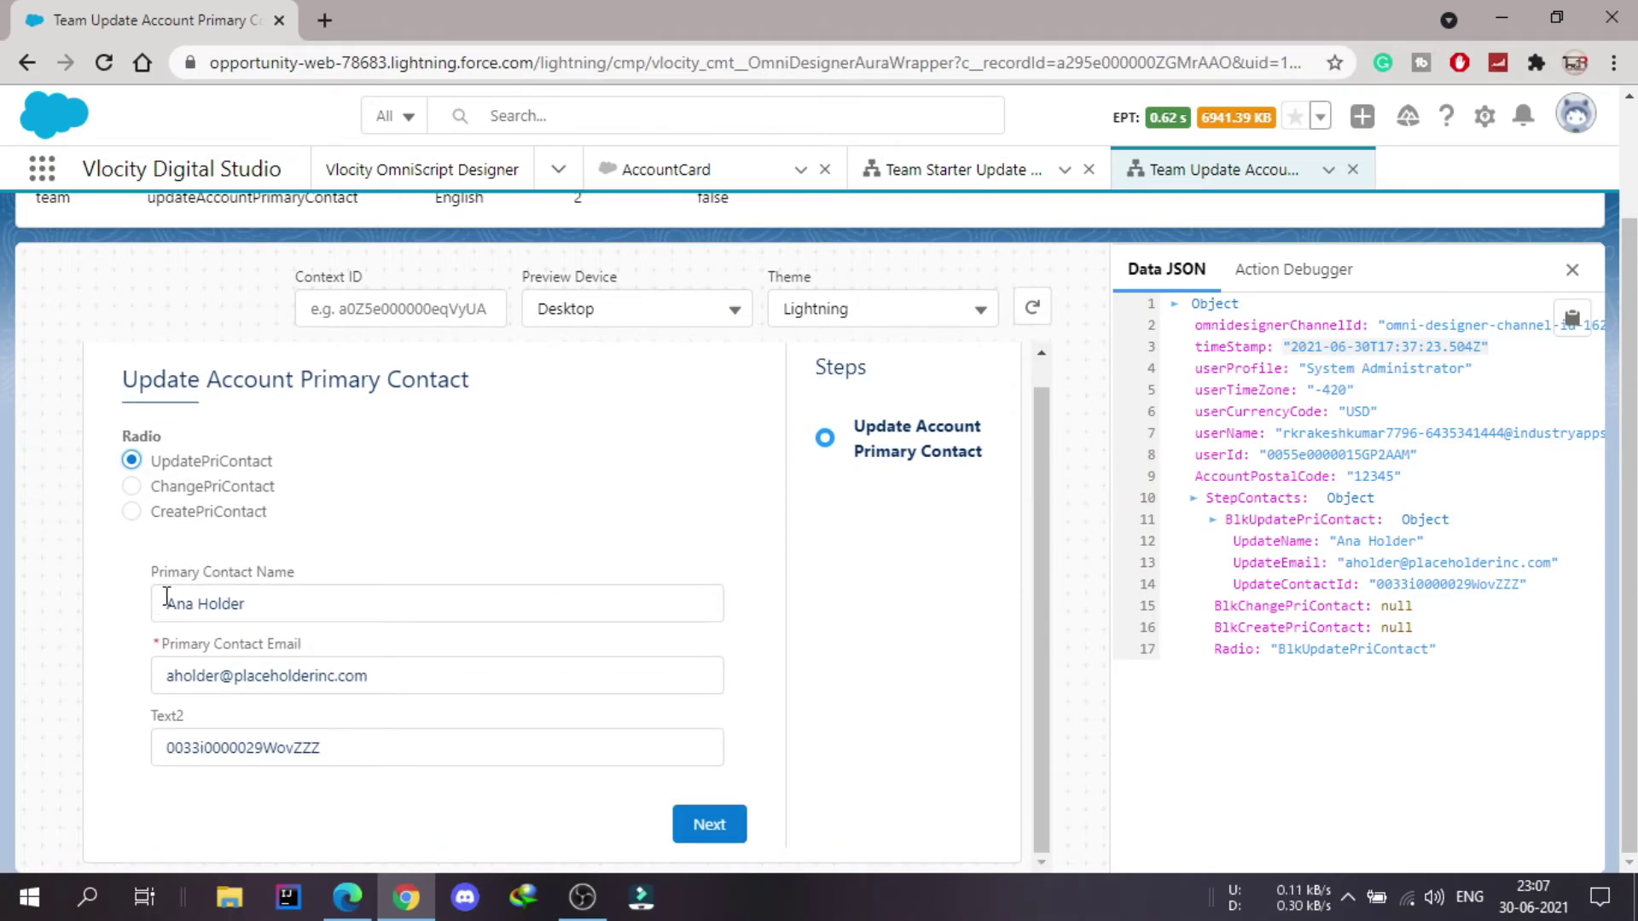
left_click_drag(166, 597, 382, 731)
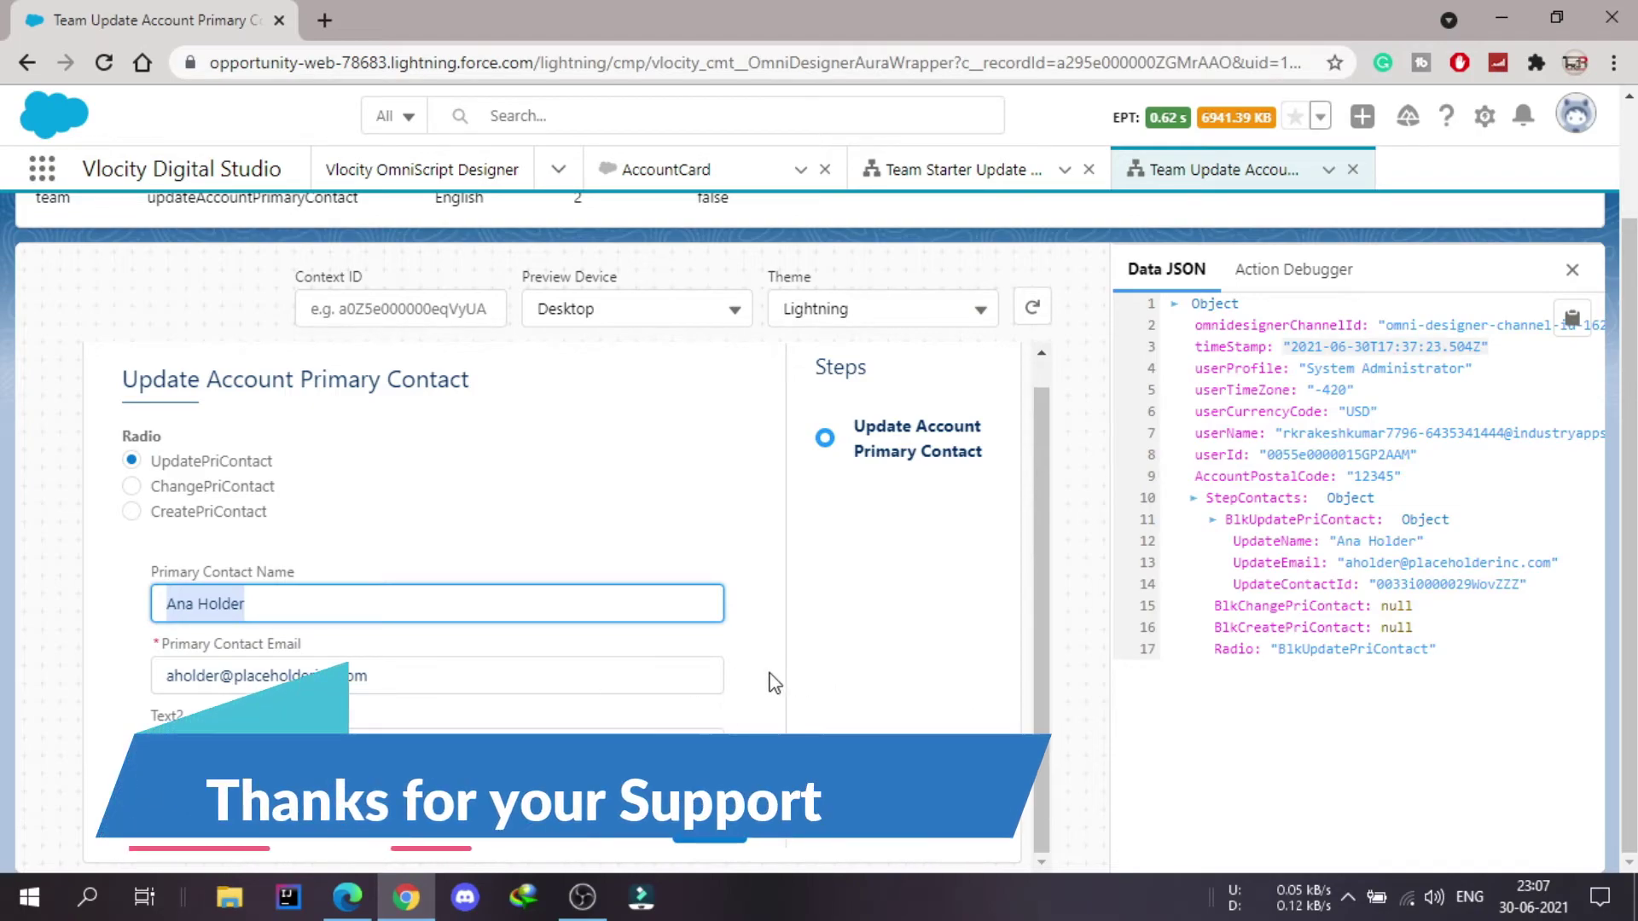
scroll(818, 649, "up", 1)
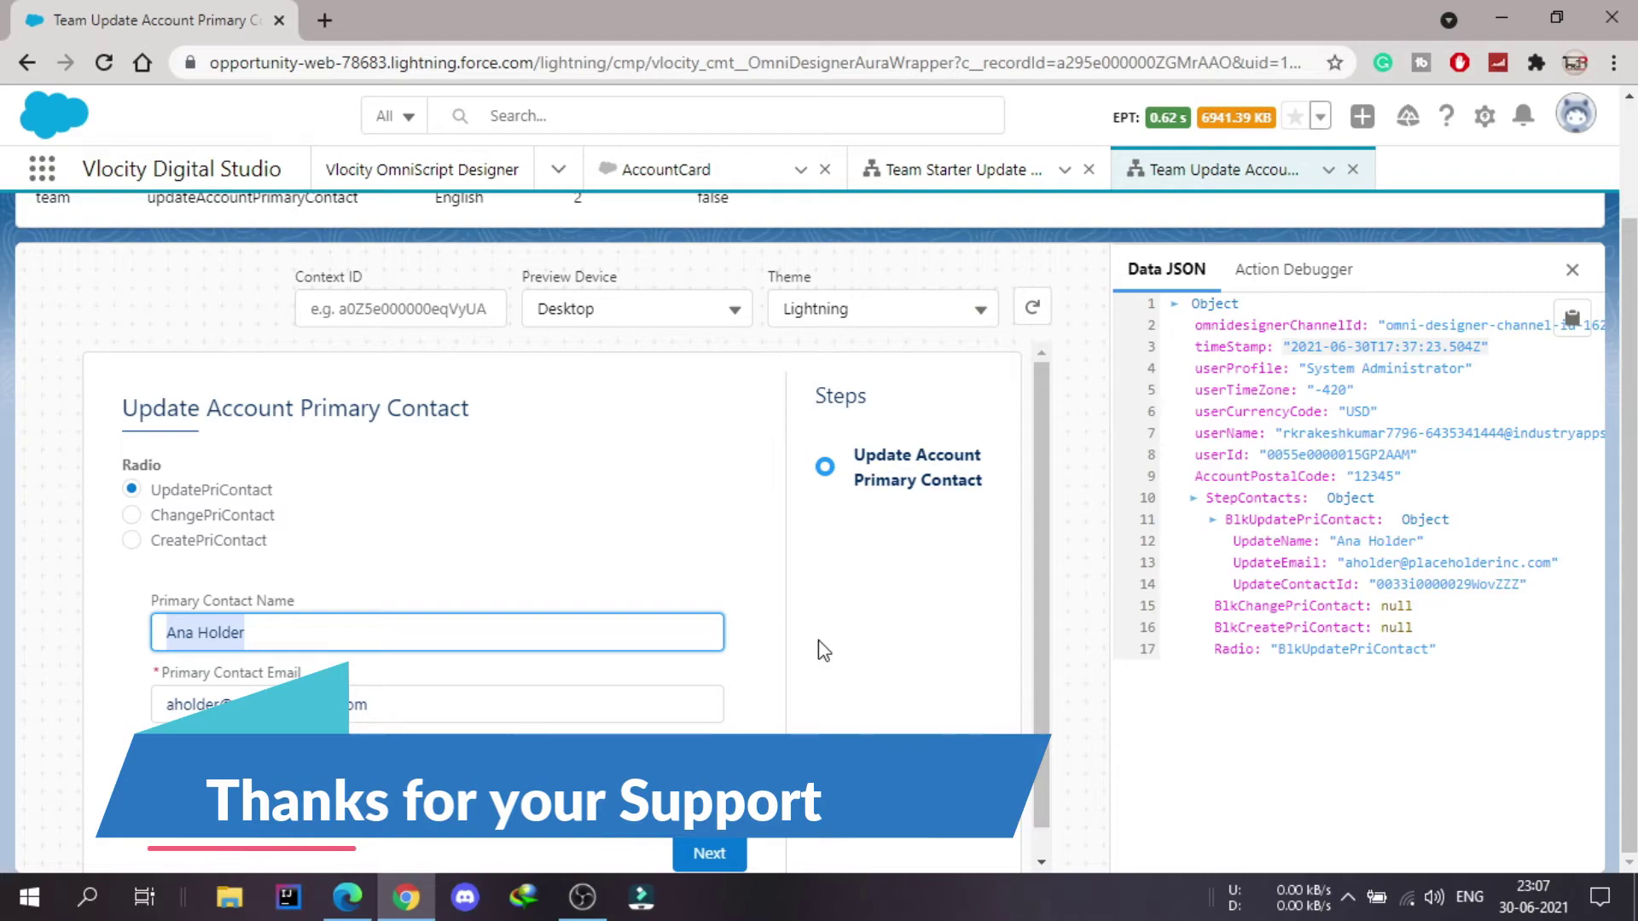
scroll(821, 651, "down", 1)
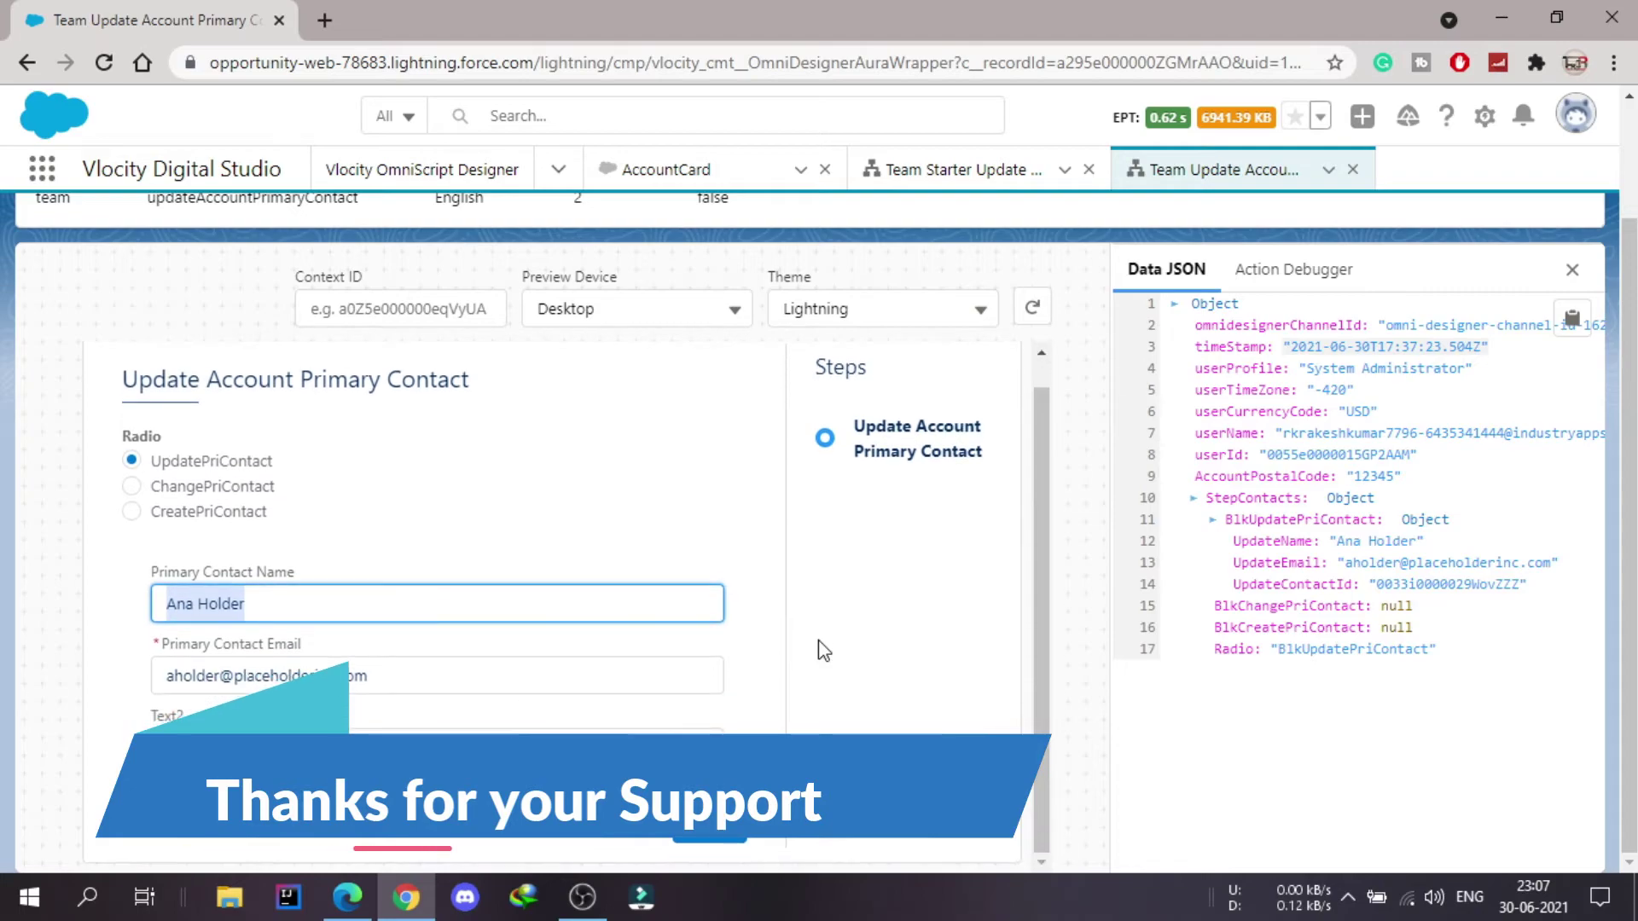
left_click(735, 669)
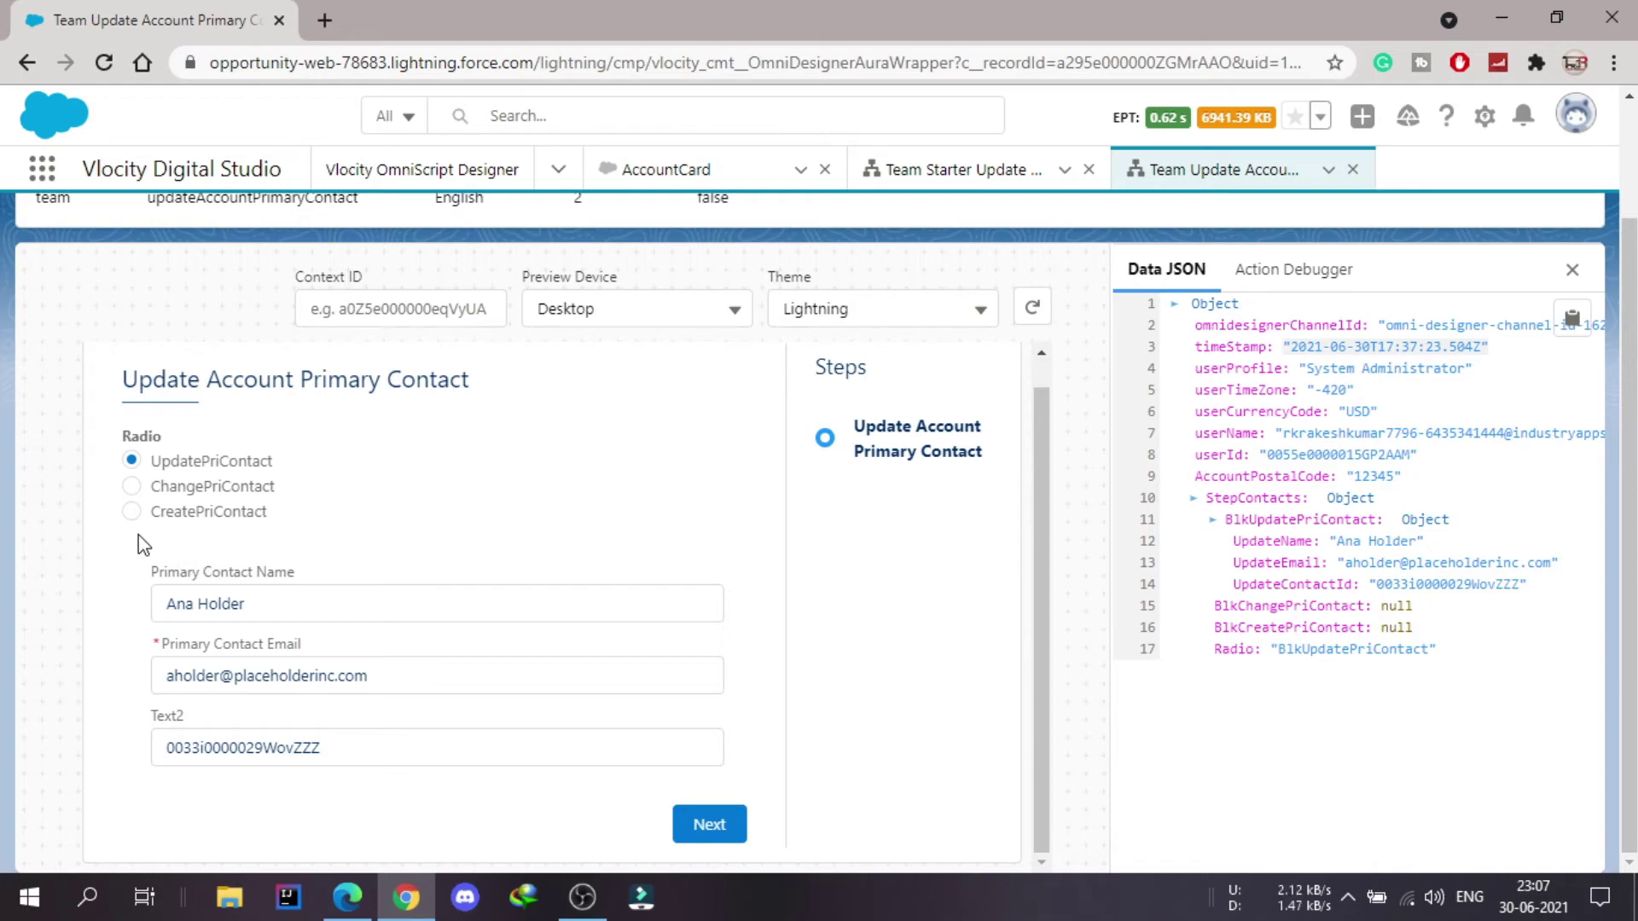
Test the ChangePriContact and CreatePriContact radio options in the preview, and switch back to UpdatePriContact
left_click(132, 487)
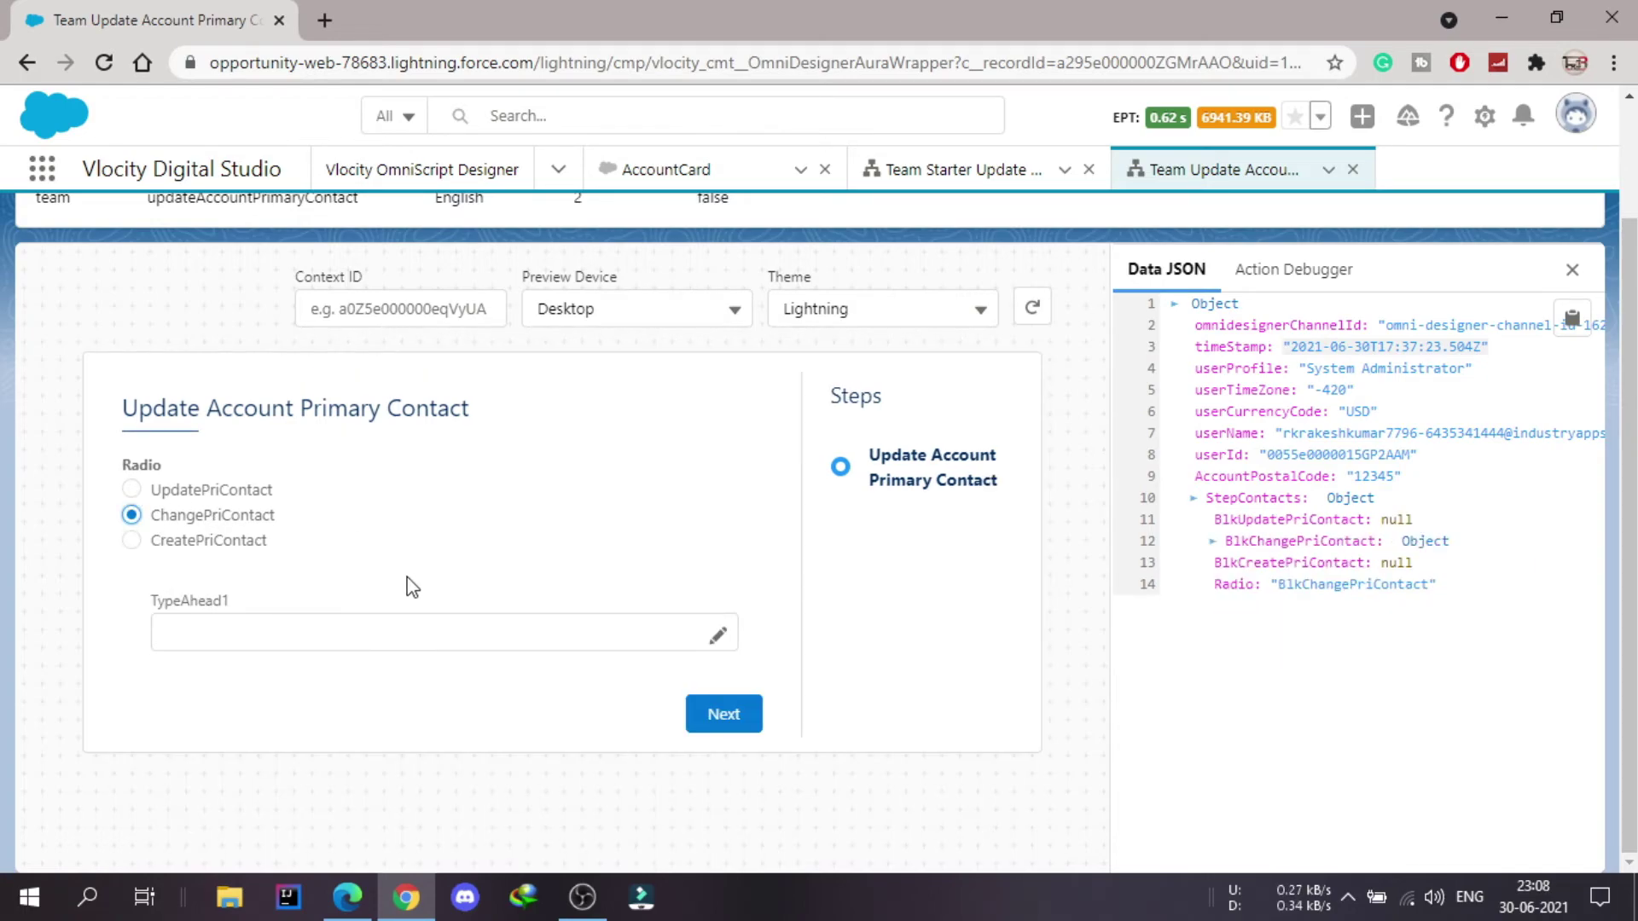
left_click(130, 541)
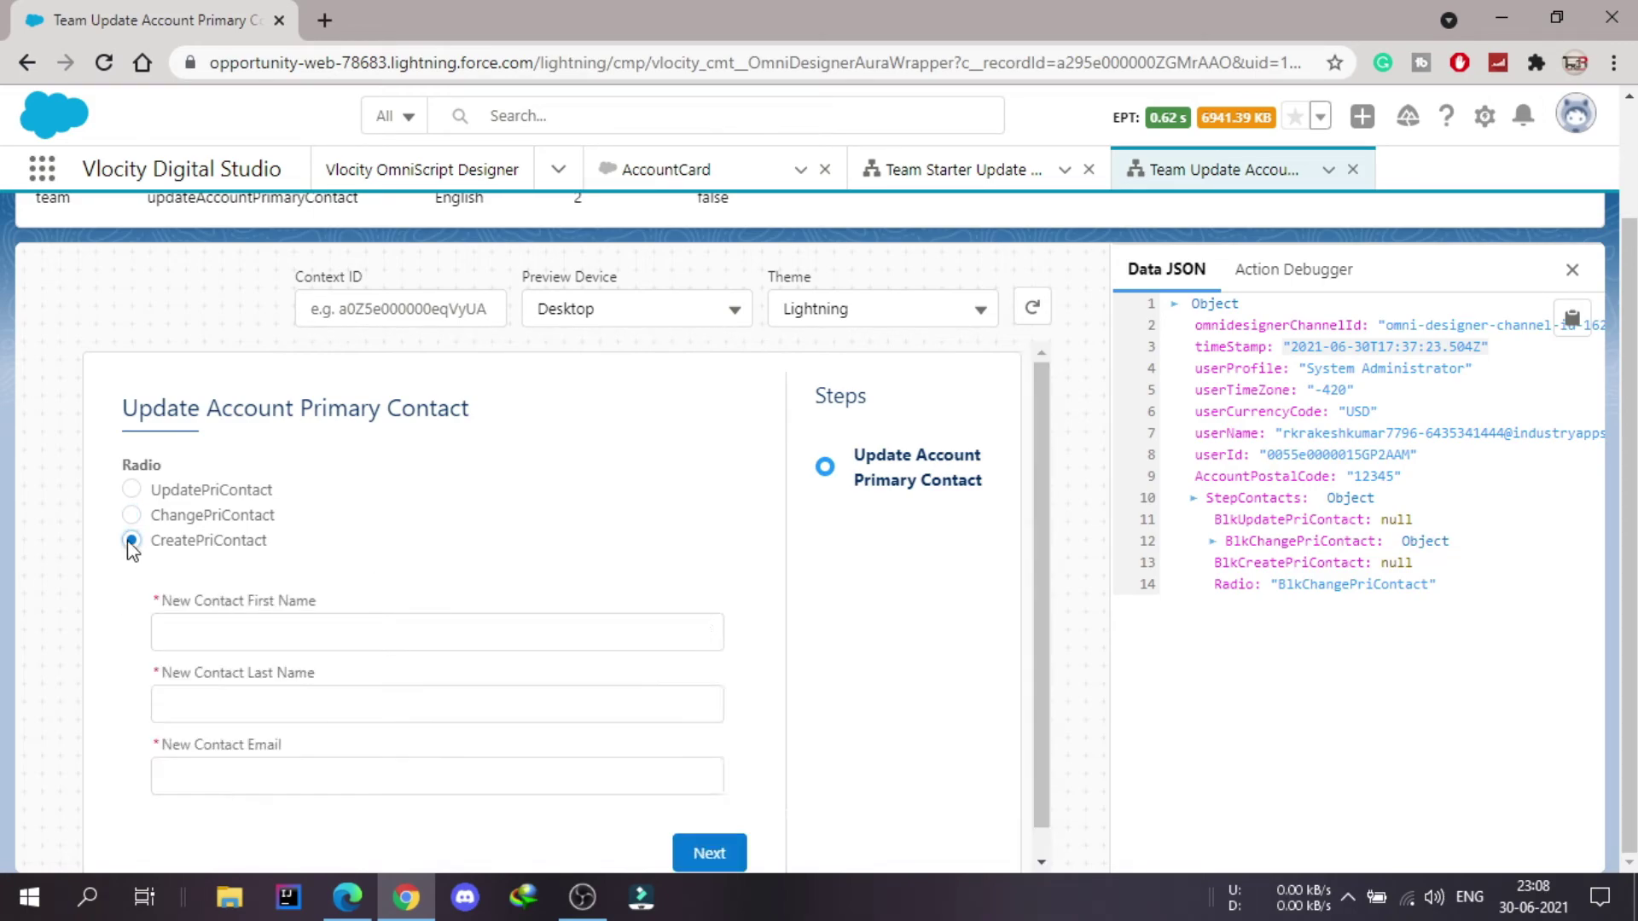
scroll(597, 608, "down", 1)
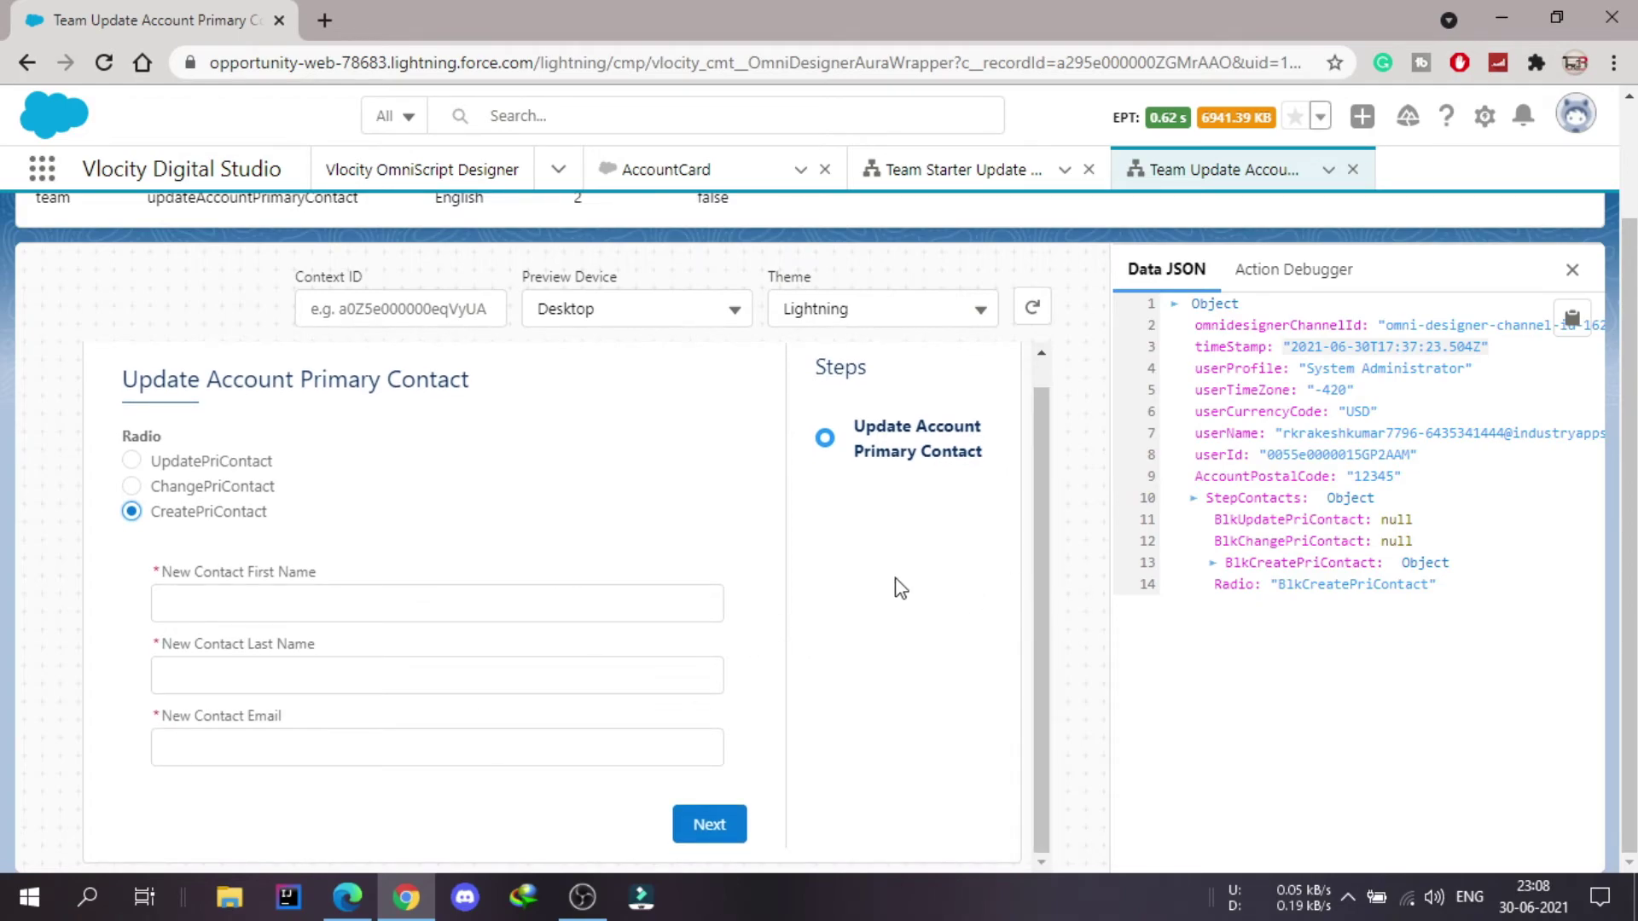
left_click(132, 462)
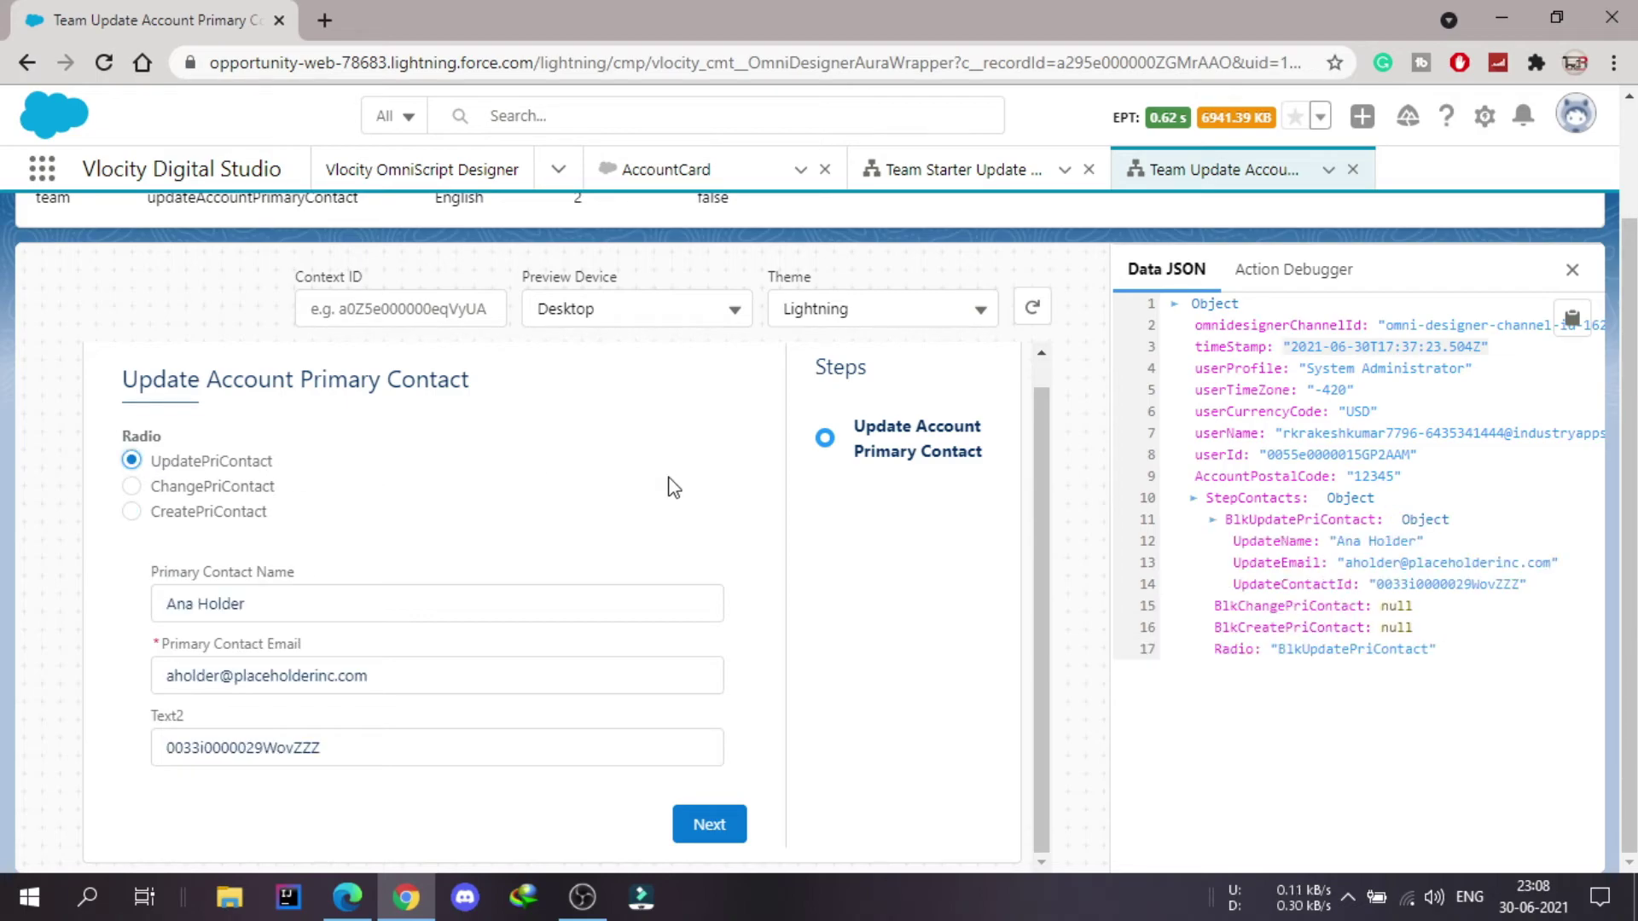
Return to the design view and make UpdatePriContact the Radio element's default value, saving the option
scroll(1068, 502, "up", 2)
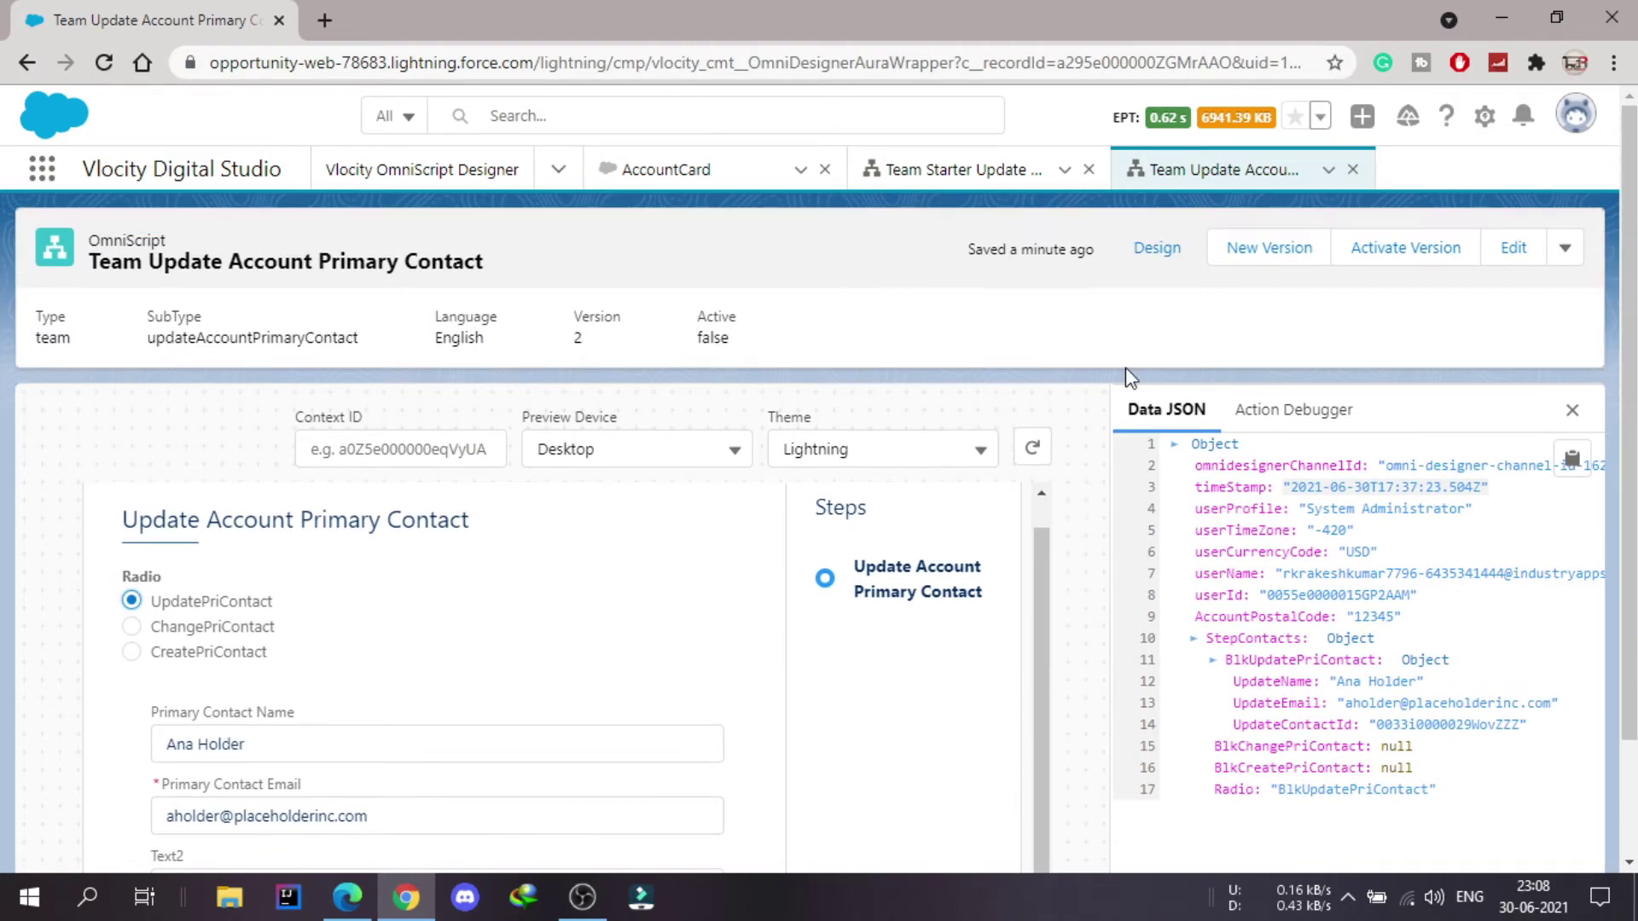
left_click(1163, 258)
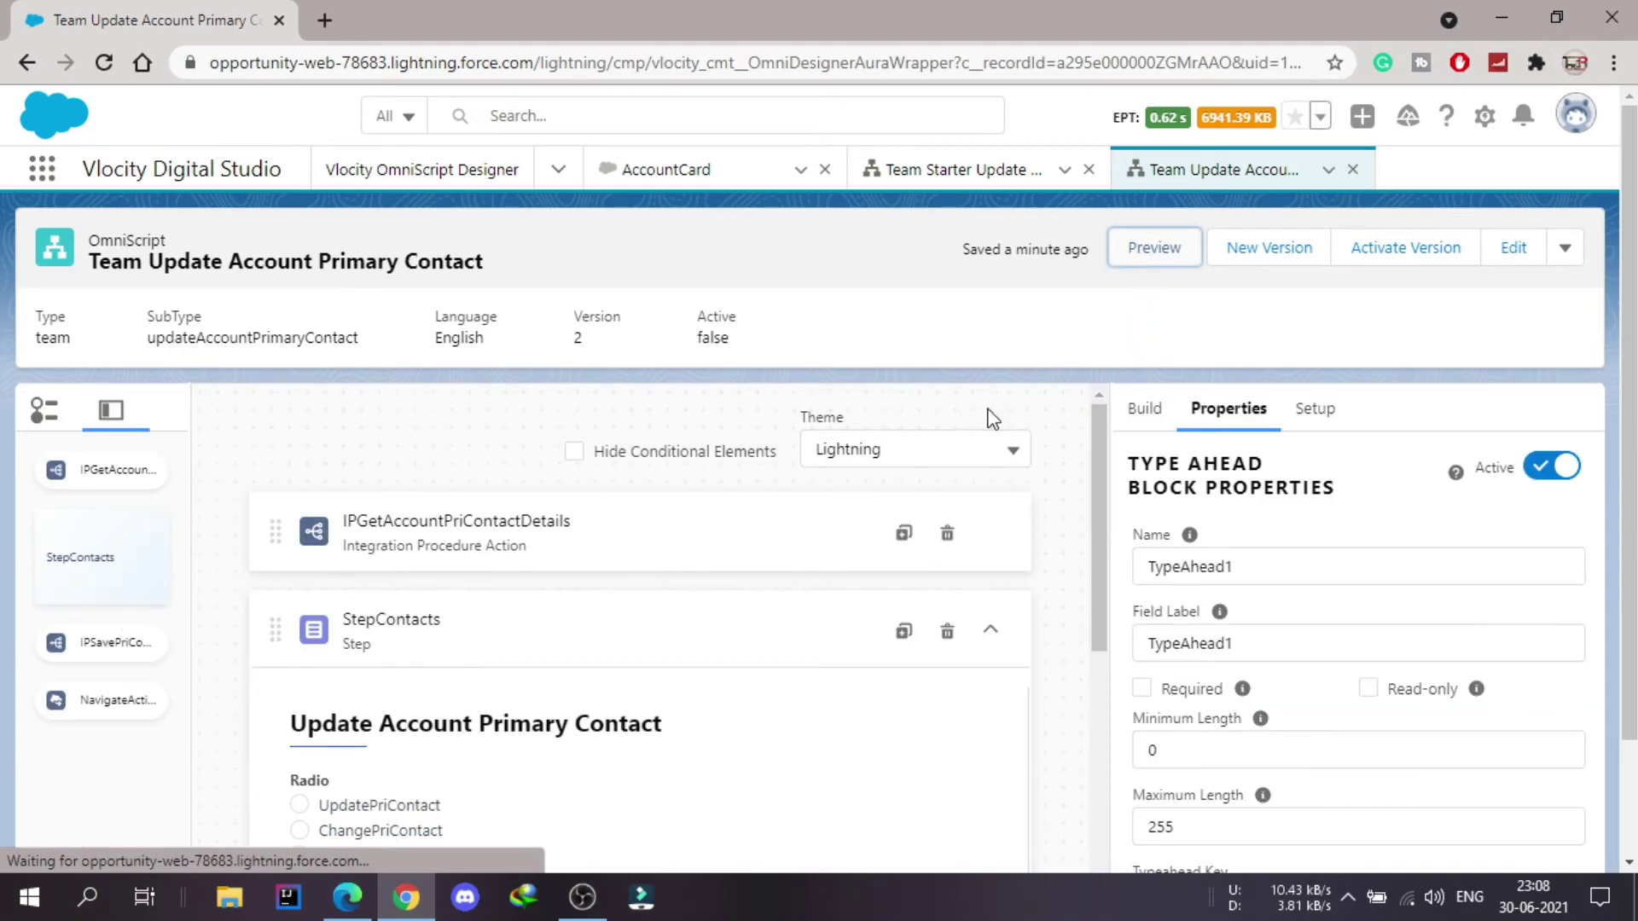
scroll(735, 555, "down", 3)
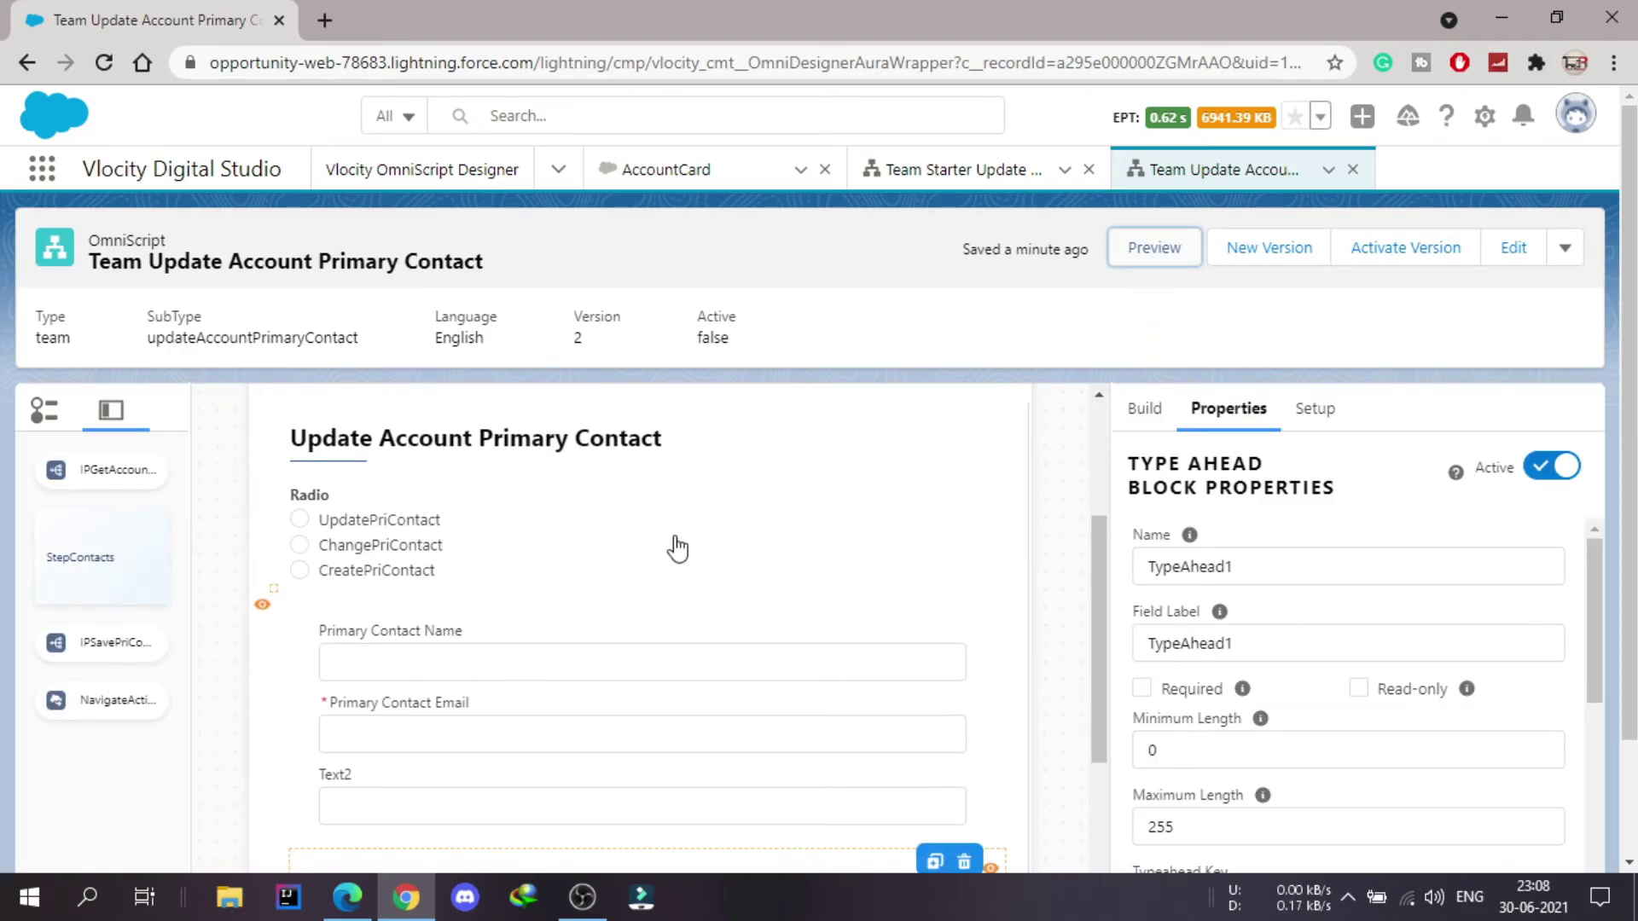
left_click(360, 519)
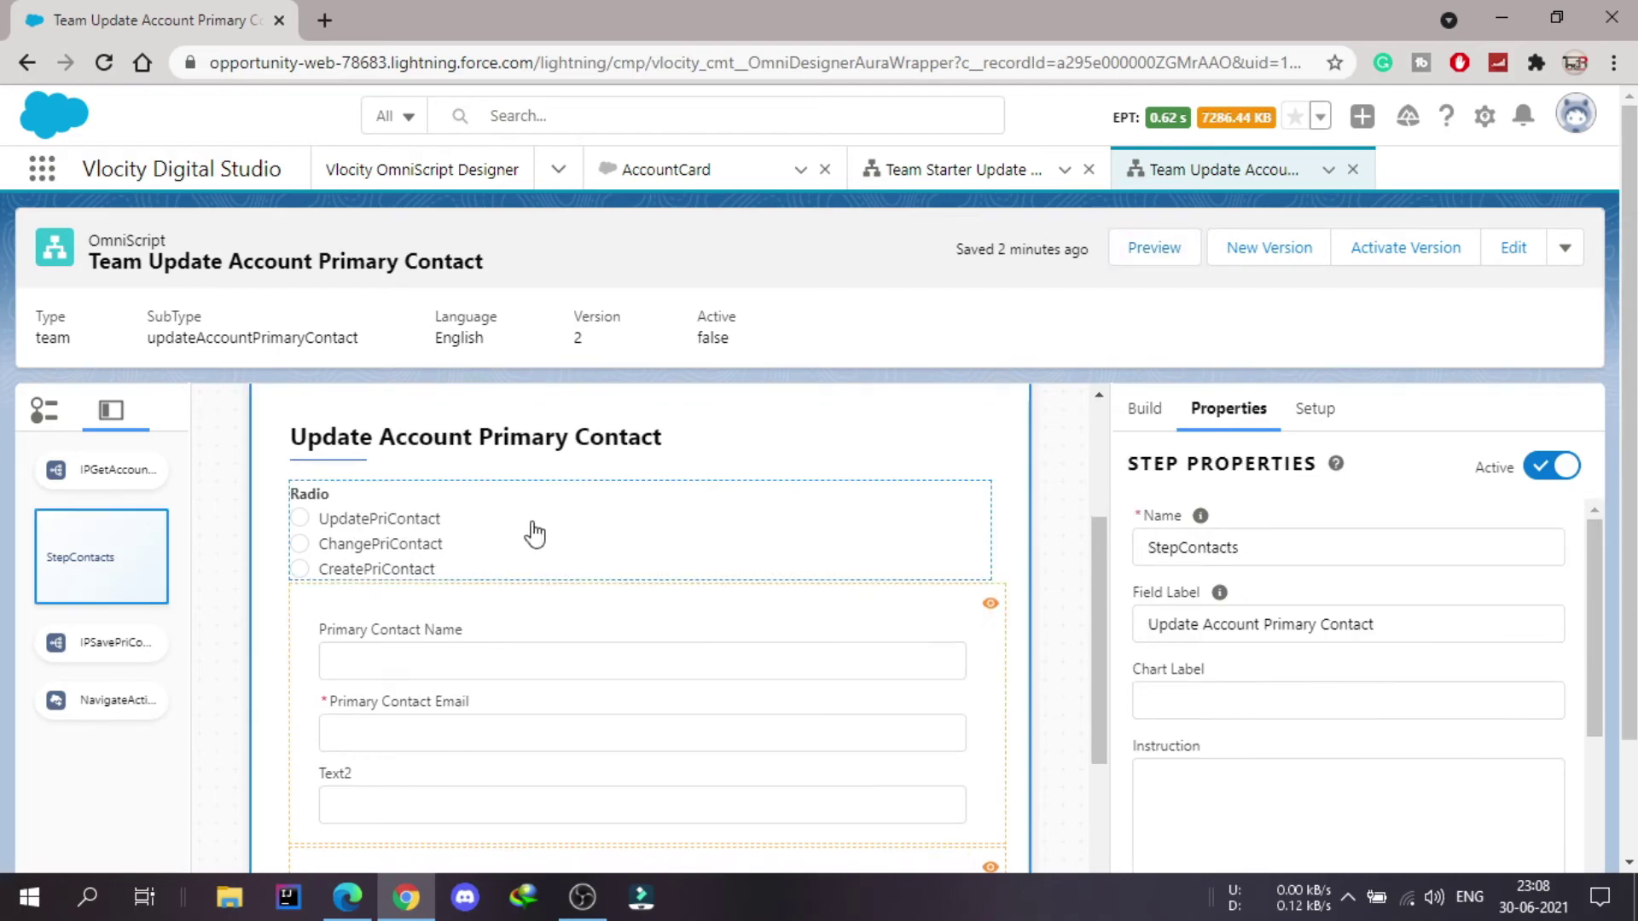
left_click(480, 543)
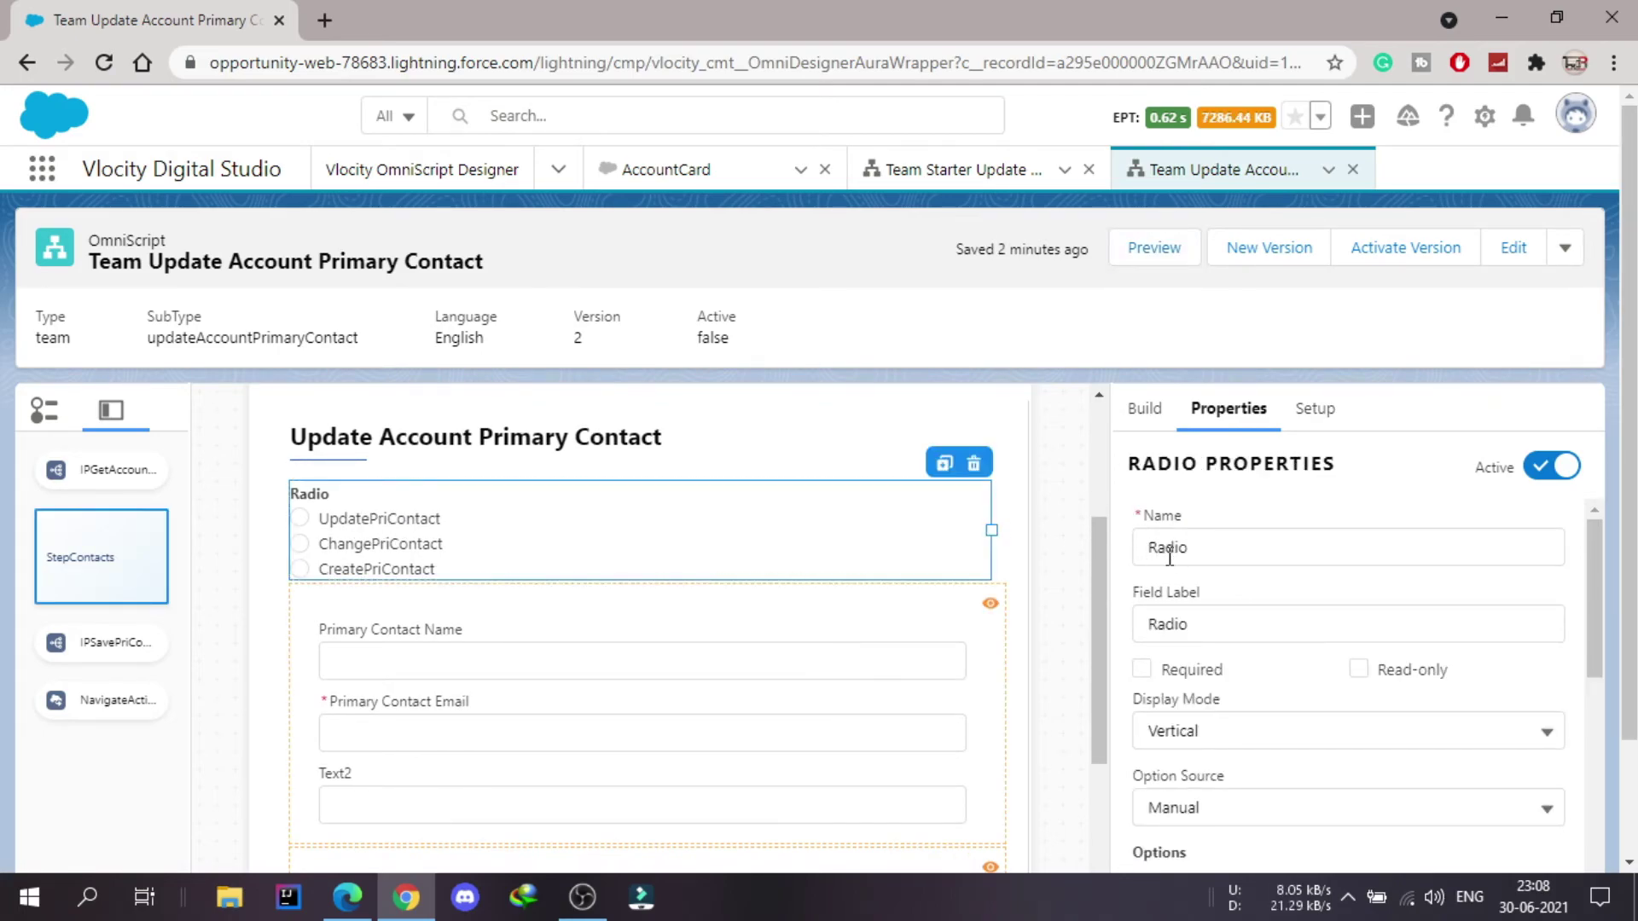
scroll(1312, 610, "down", 2)
scroll(1314, 615, "down", 3)
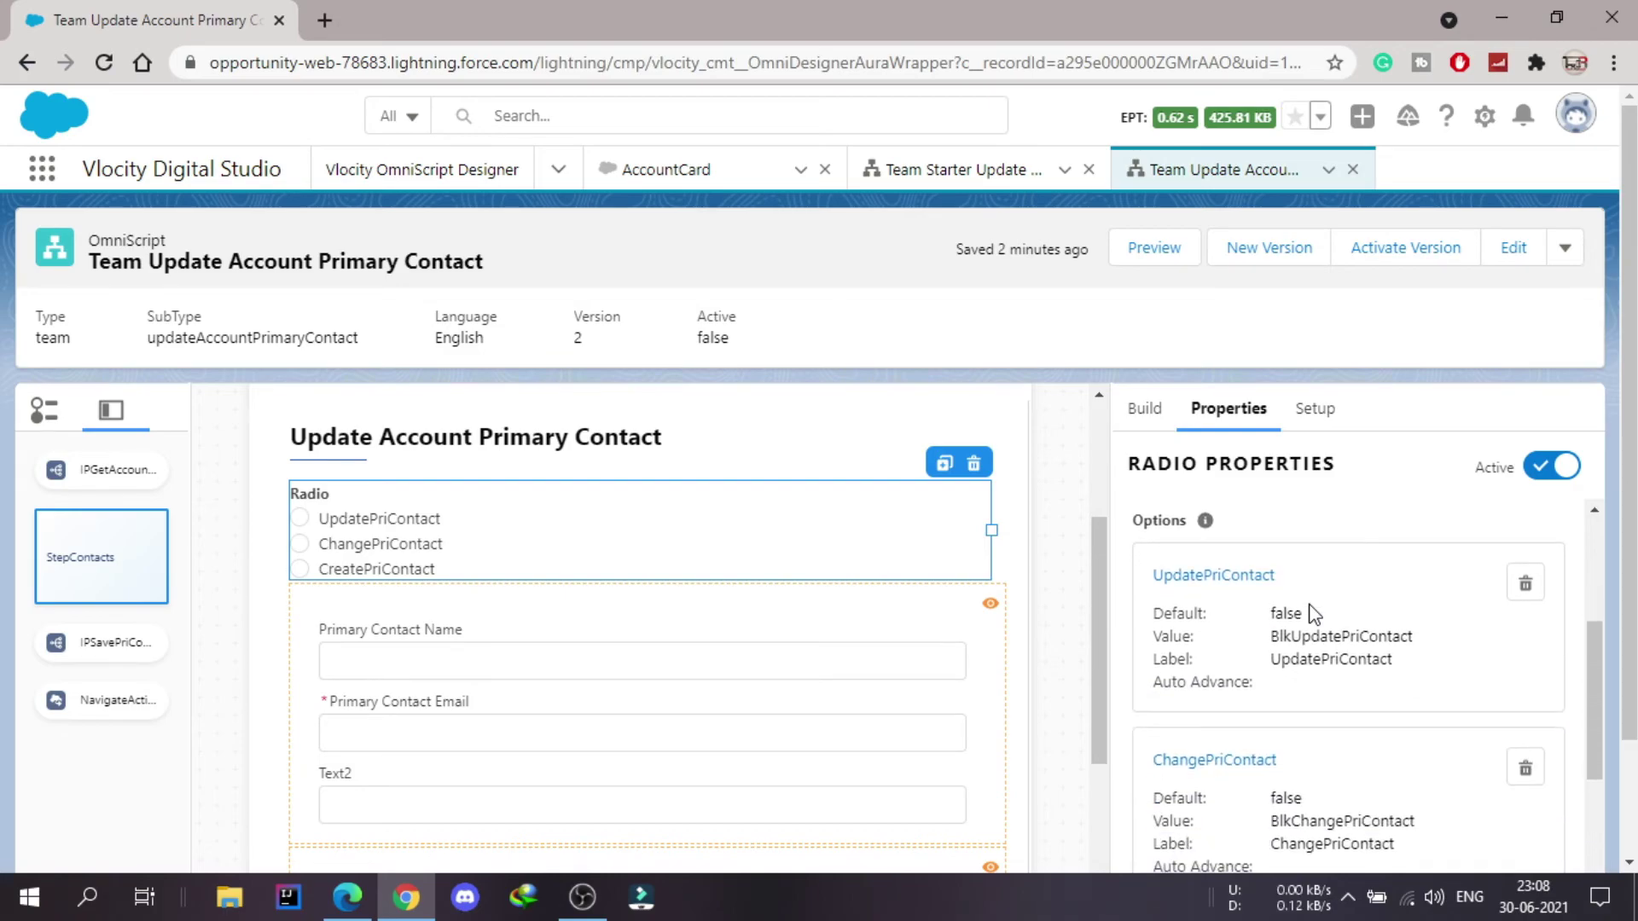
scroll(1254, 608, "down", 1)
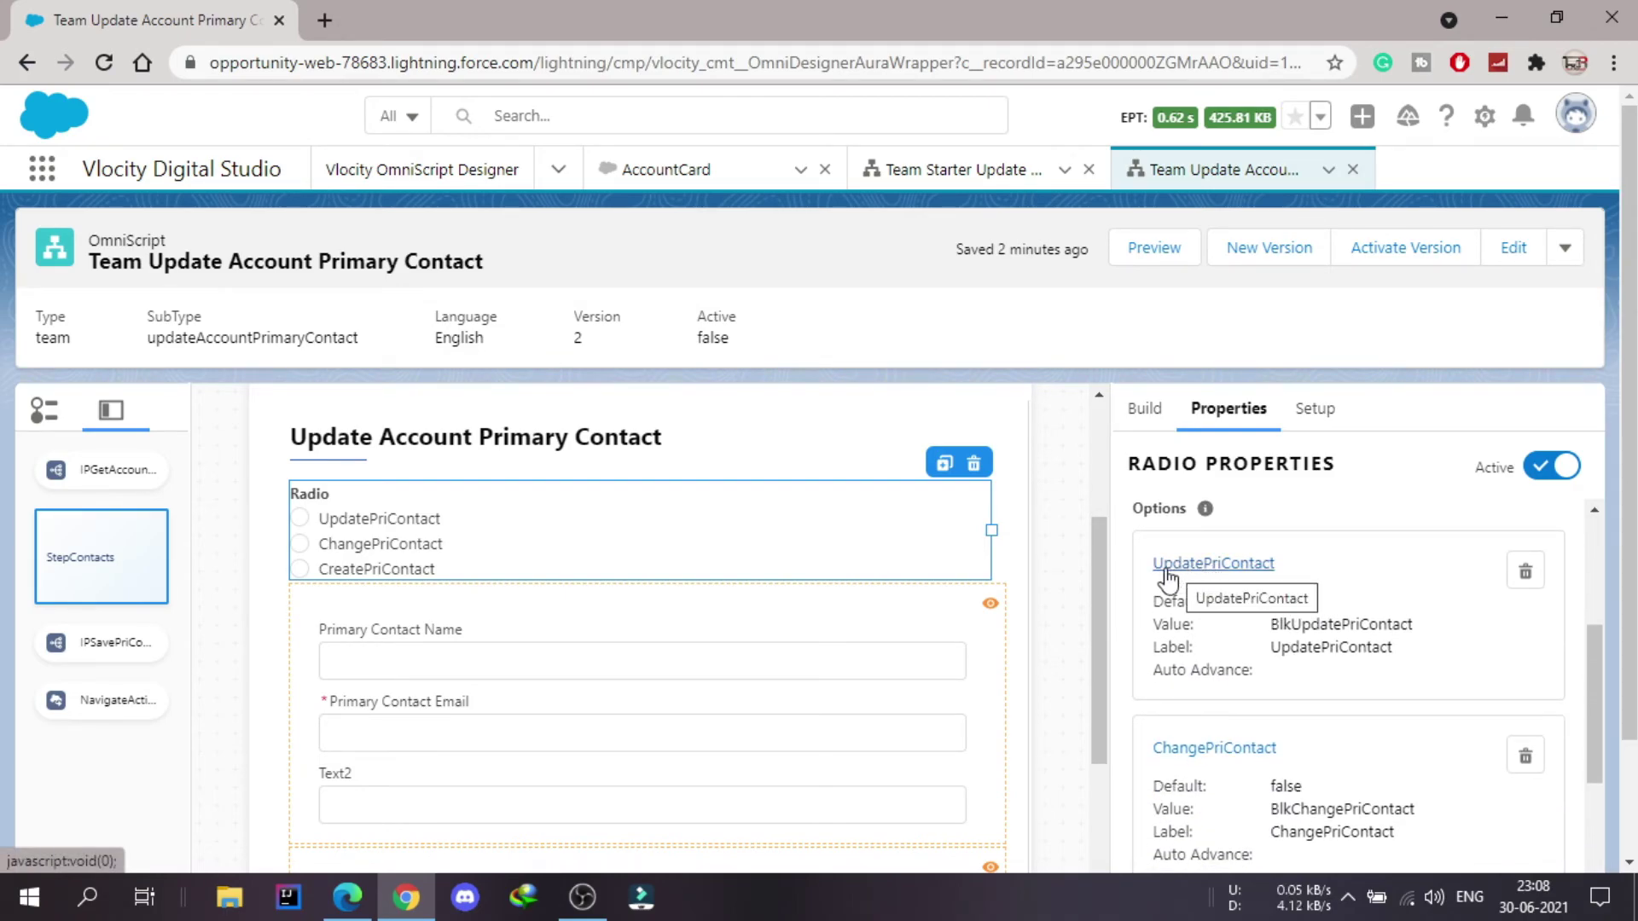
left_click(1216, 566)
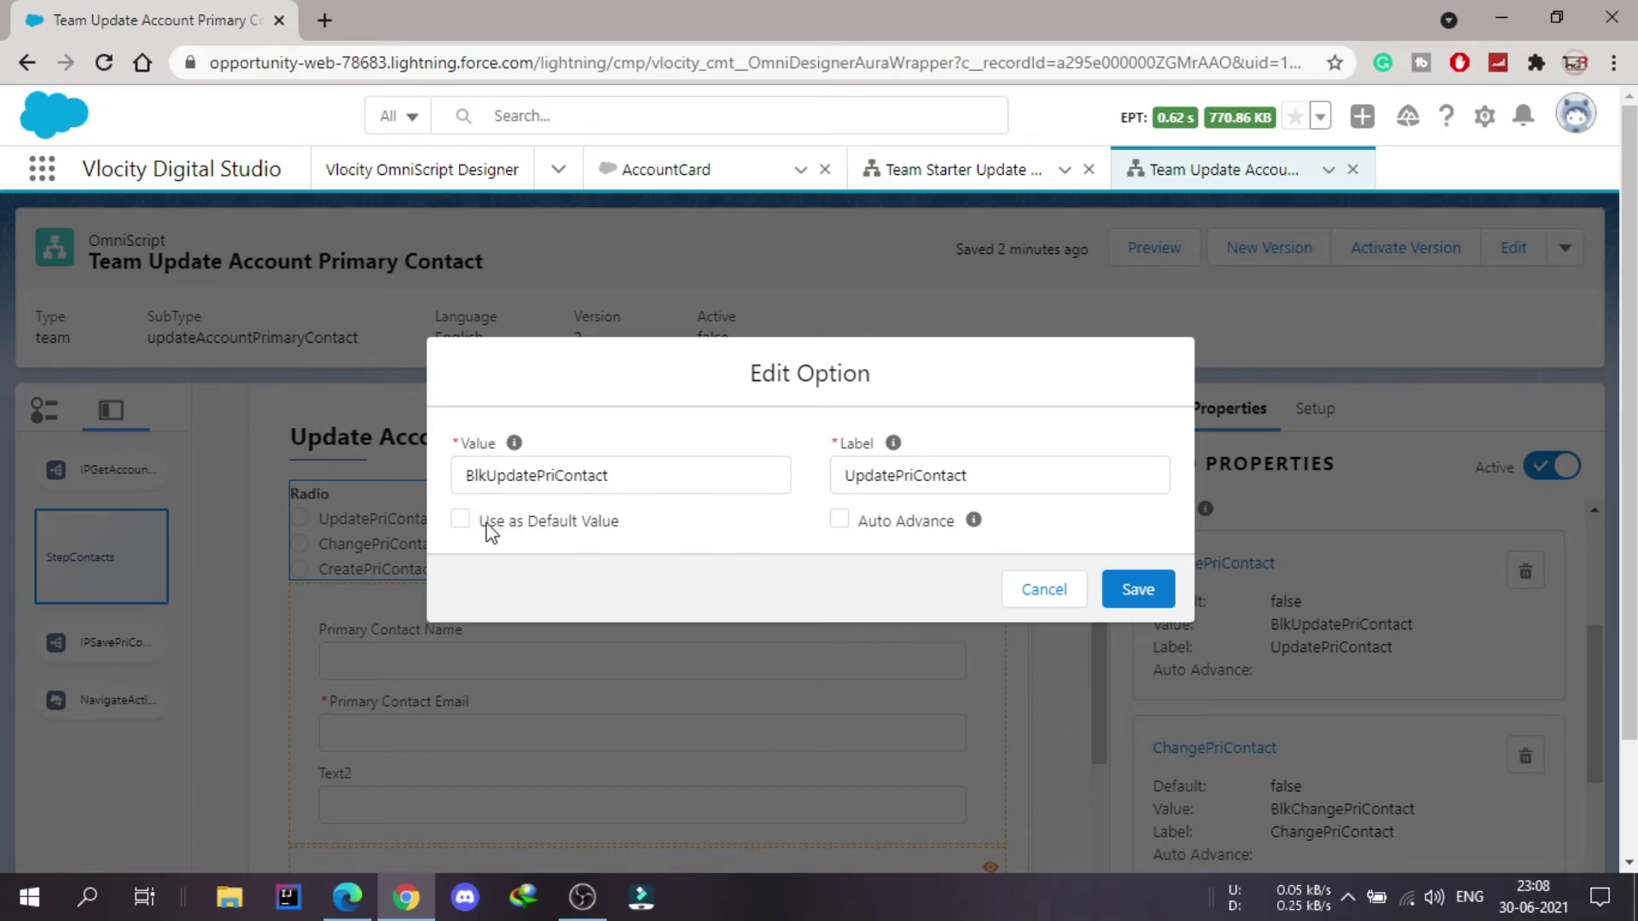
left_click(621, 527)
left_click(1150, 589)
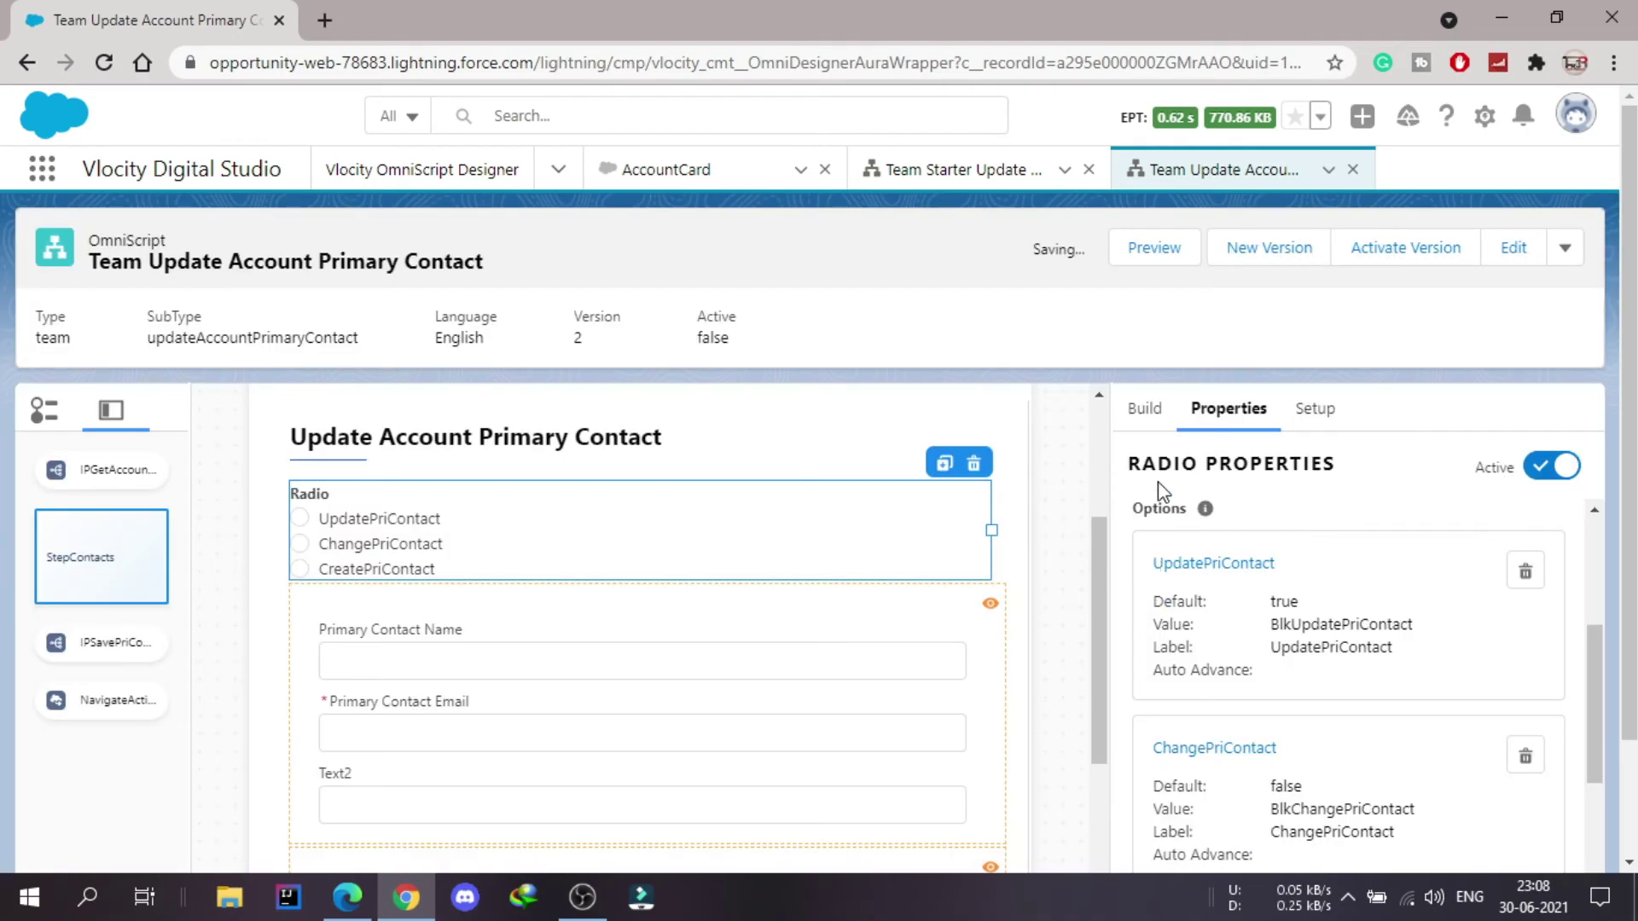
Preview the OmniScript again to check which radio option and contact block load by default
left_click(1152, 250)
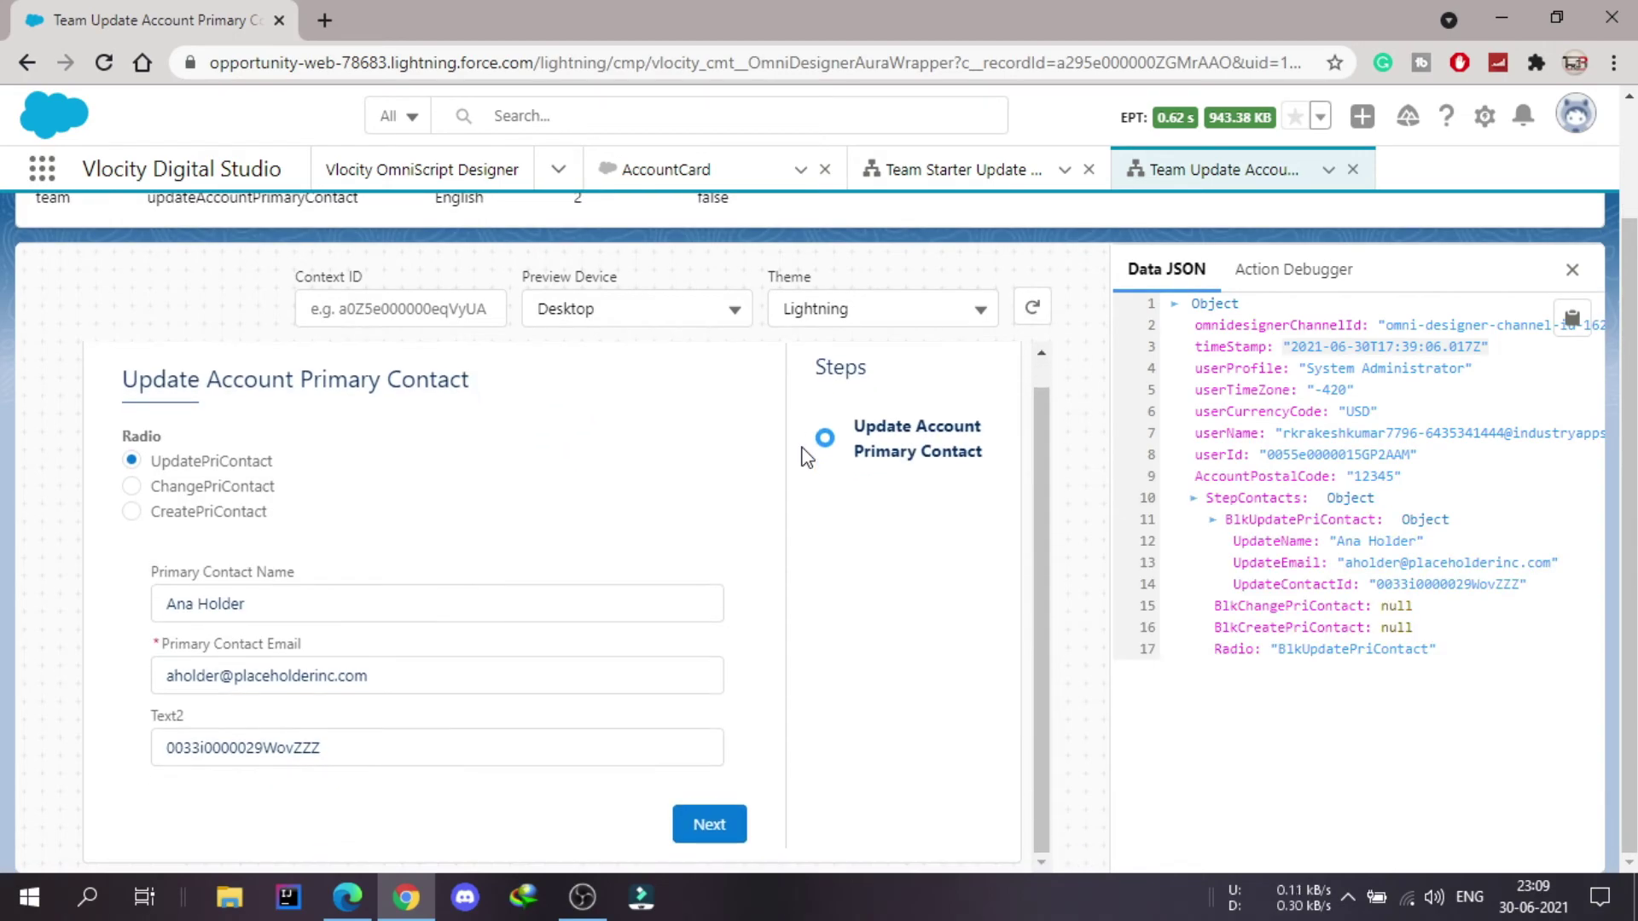
left_click_drag(285, 463, 85, 460)
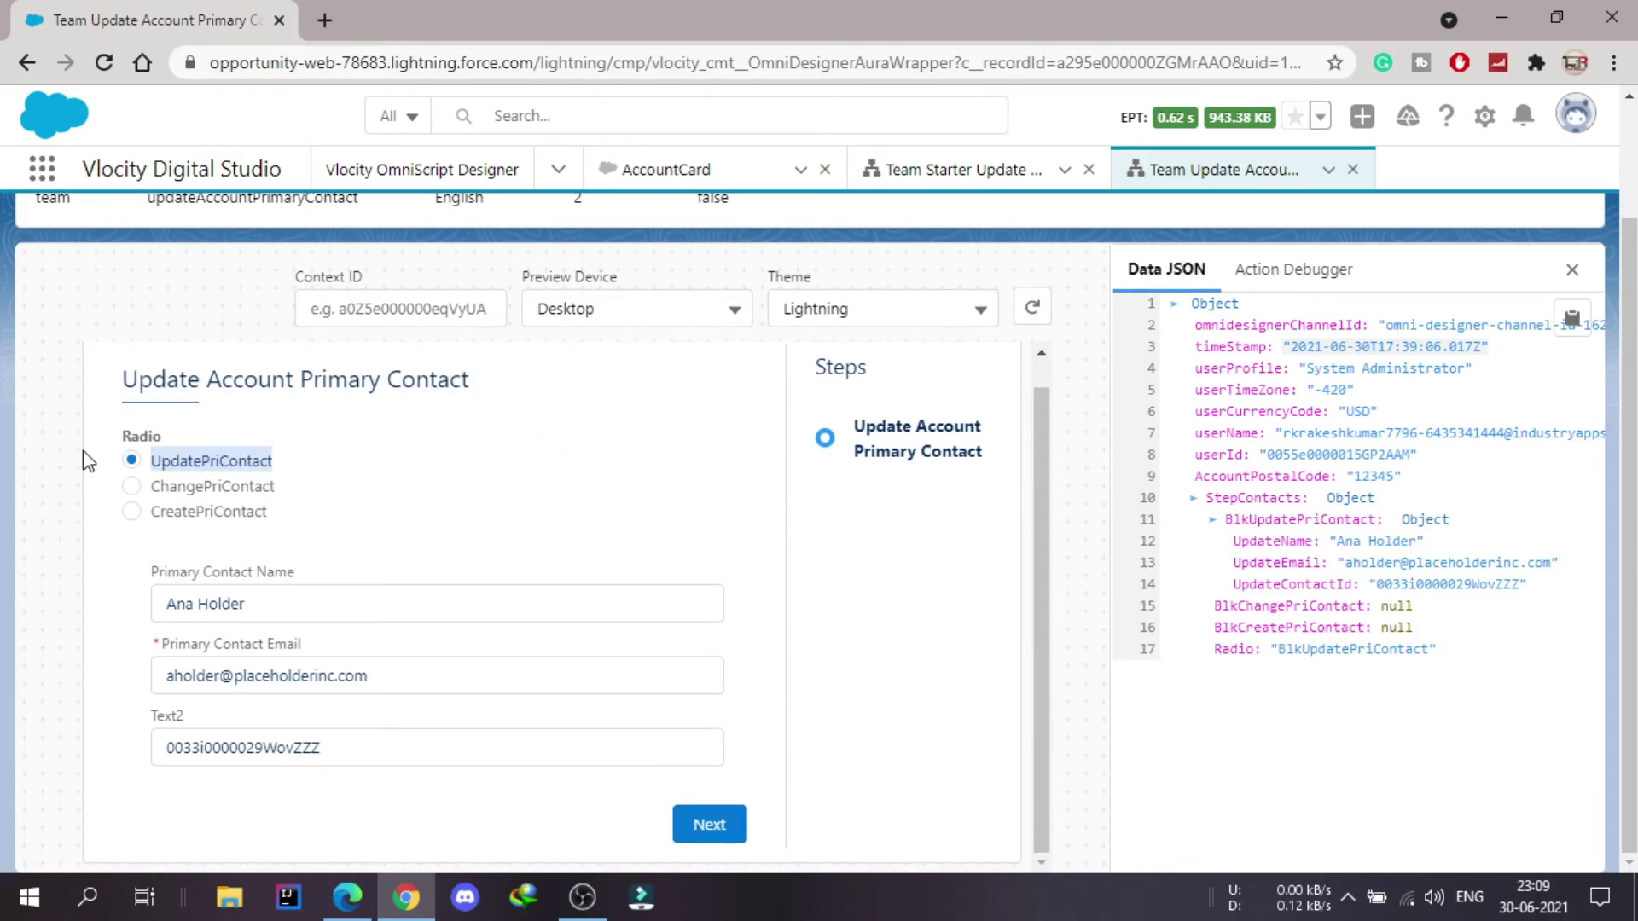
left_click(127, 573)
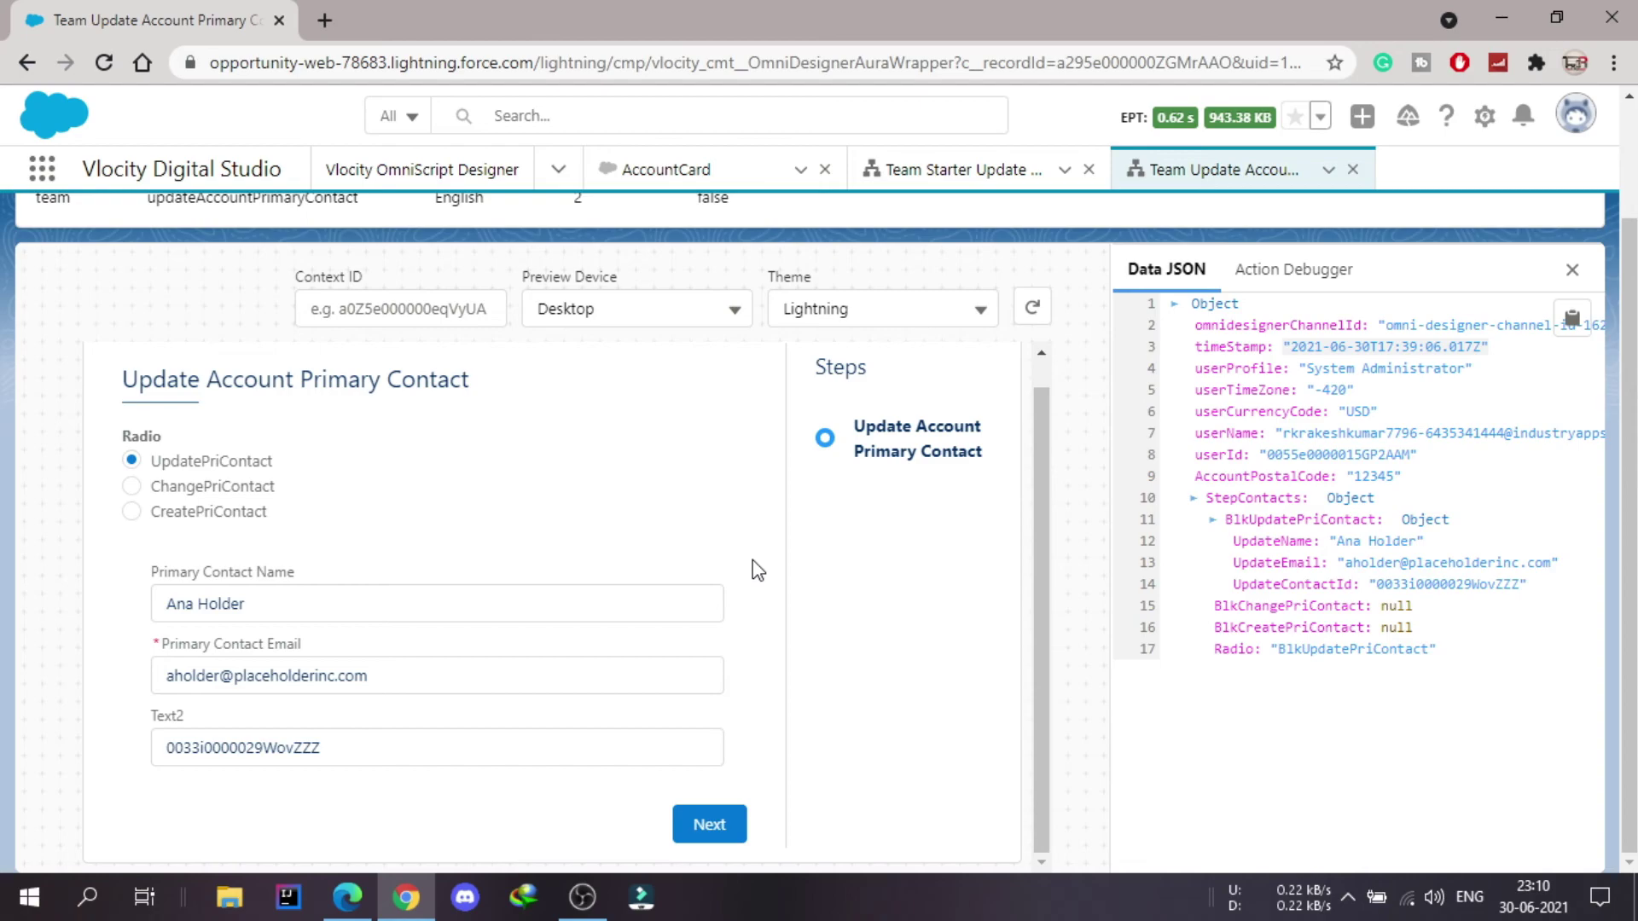
Go back to the design view and inspect the conditional view settings of the Primary Contact Name field
scroll(752, 561, "up", 1)
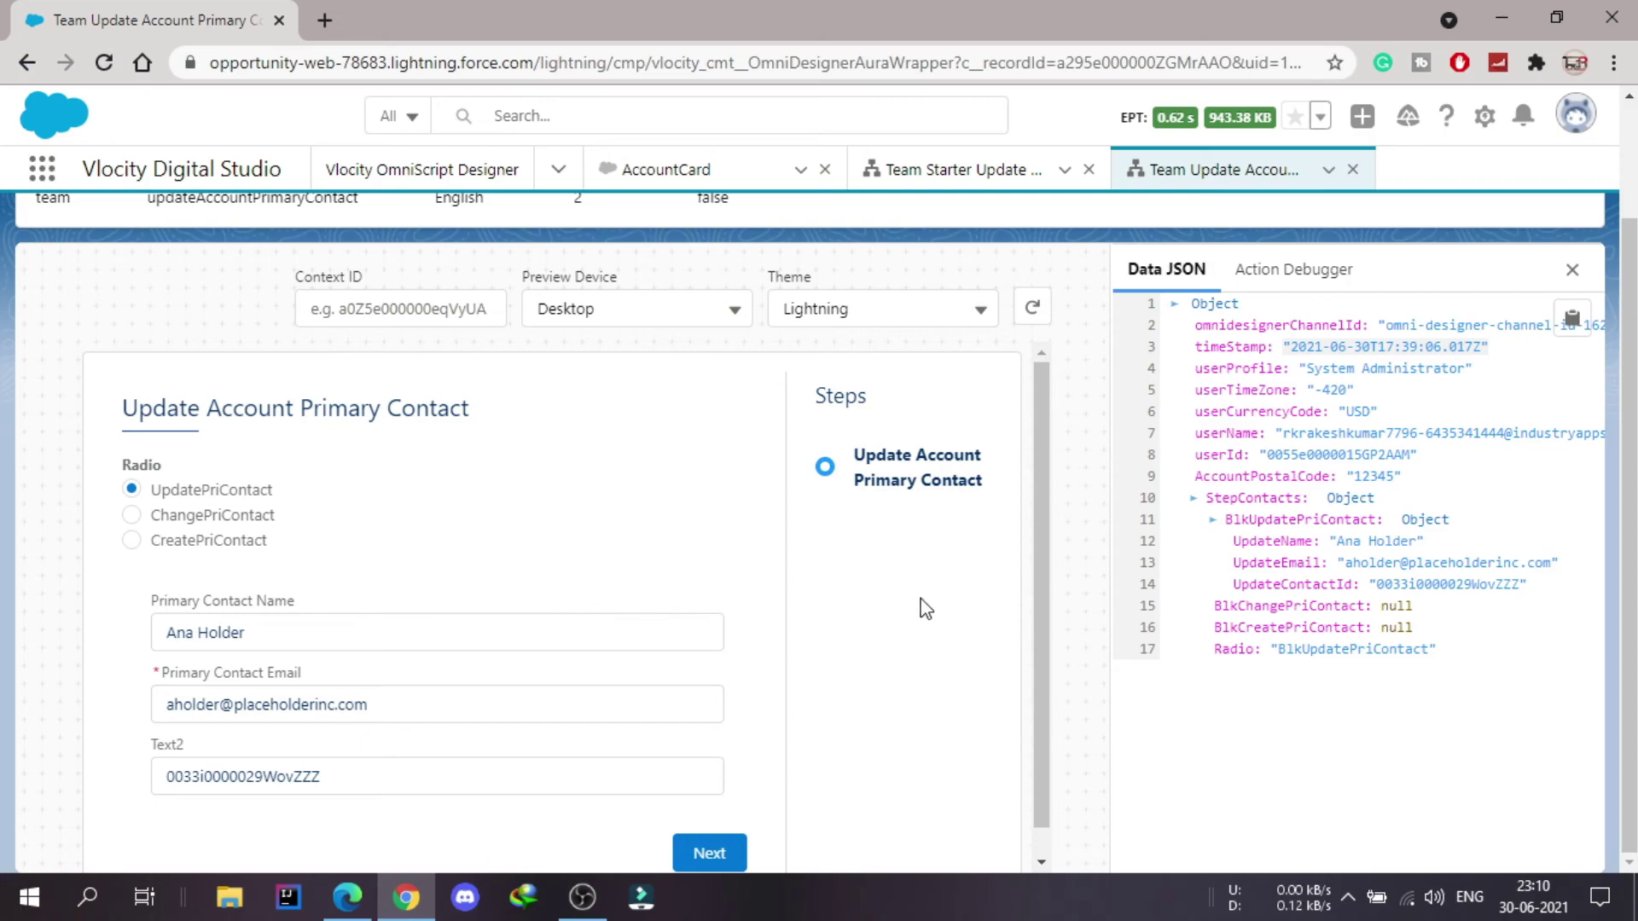
scroll(921, 608, "up", 2)
left_click(1165, 249)
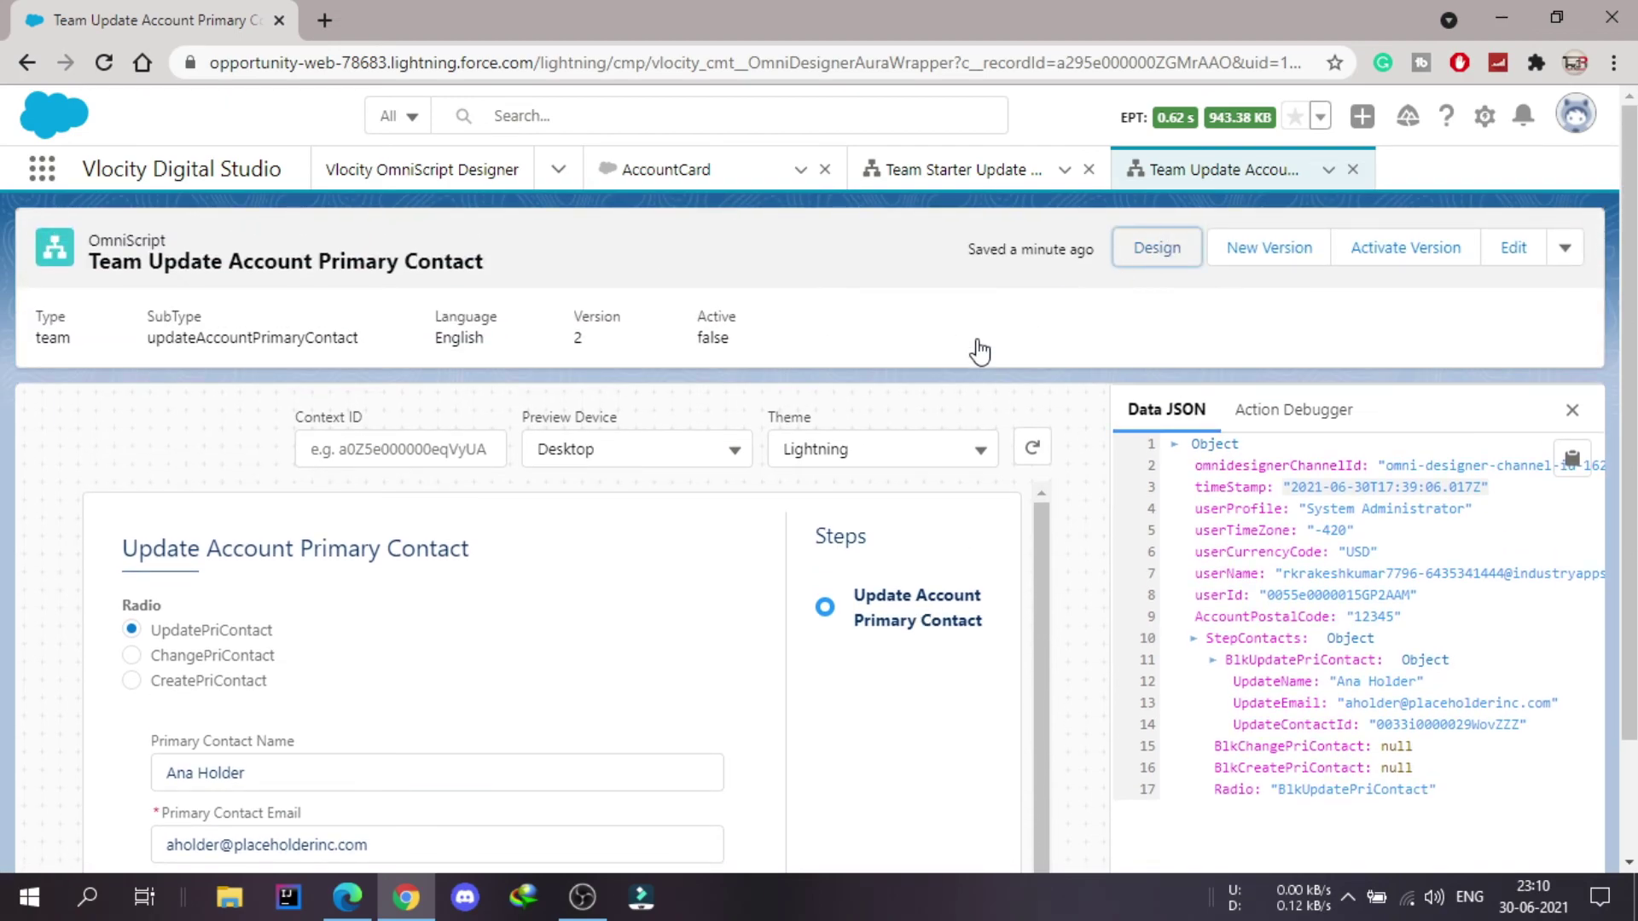
scroll(841, 446, "down", 1)
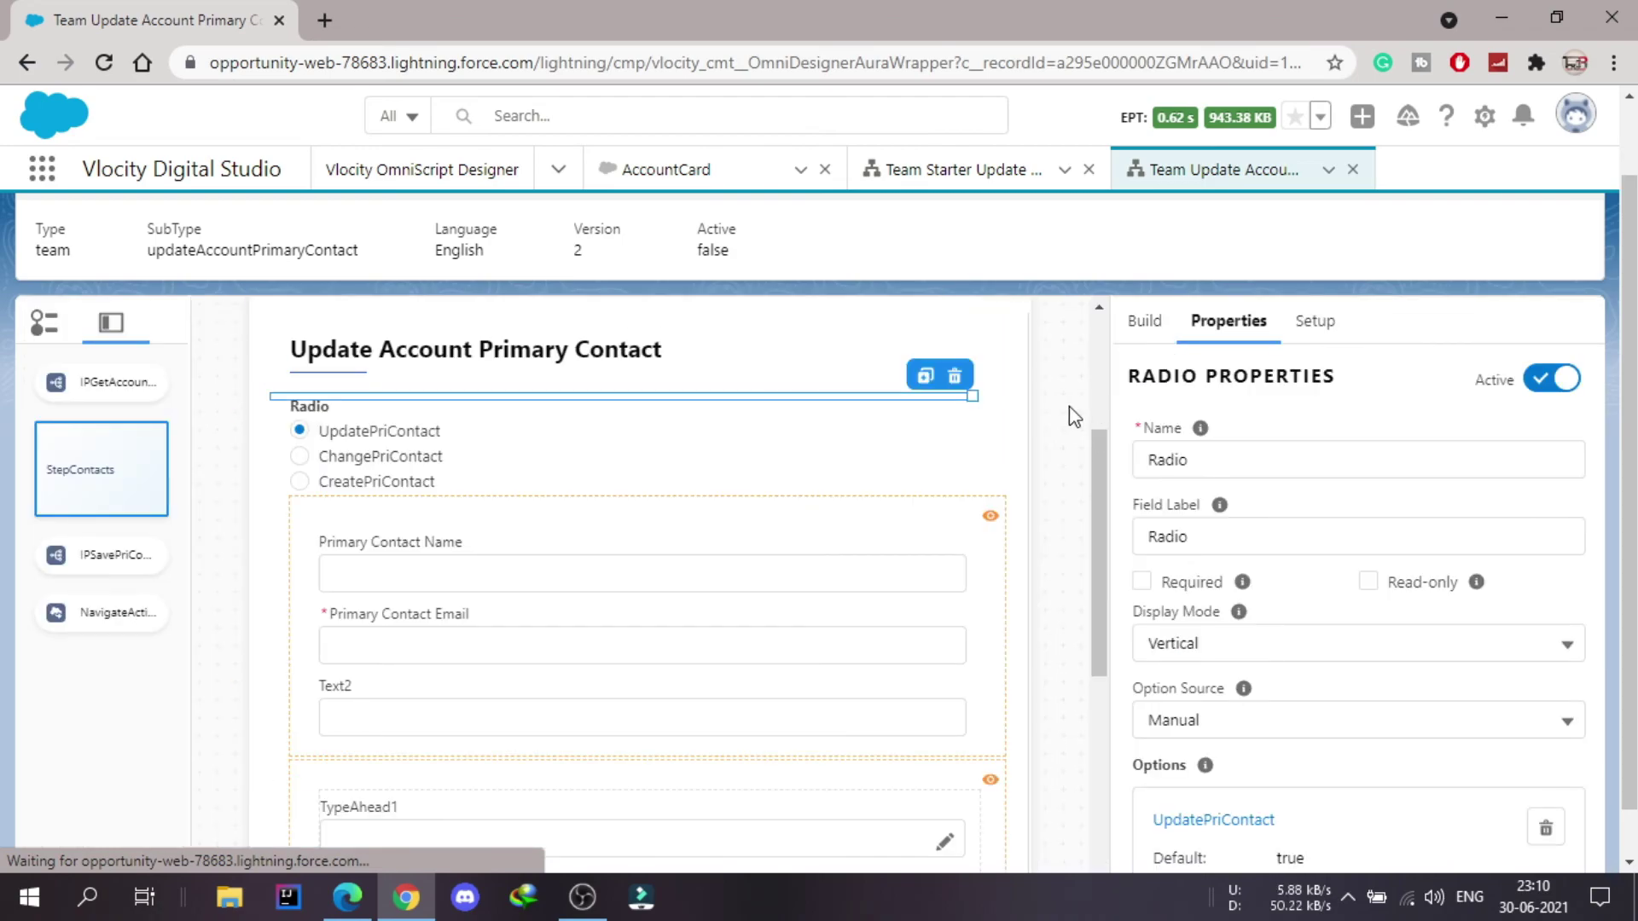
left_click(762, 575)
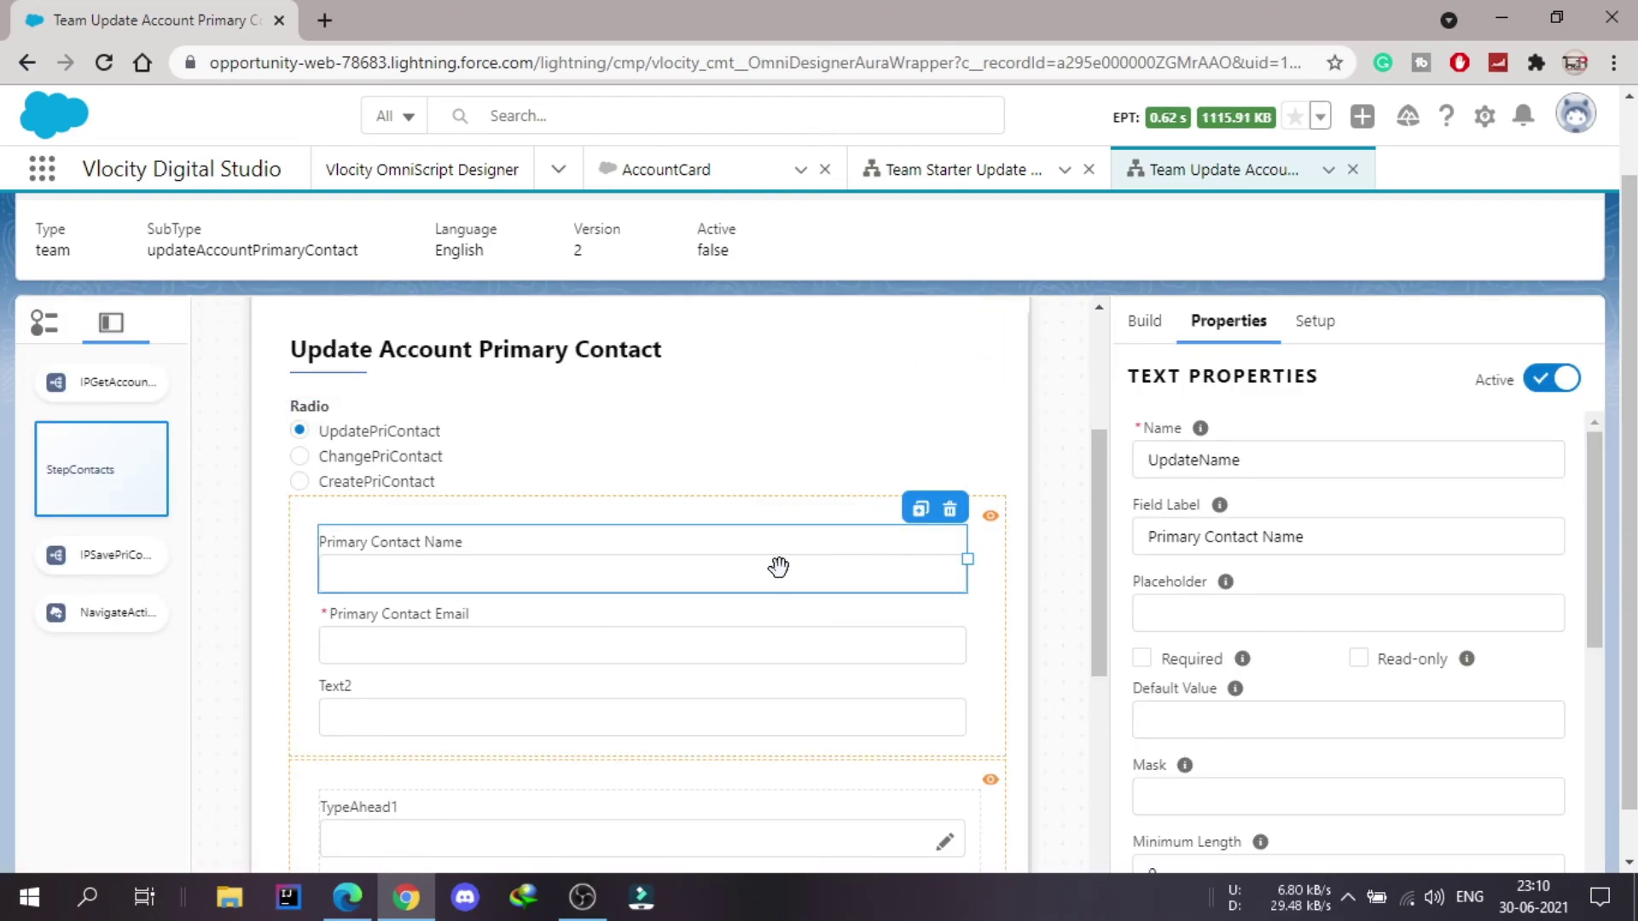
scroll(1478, 629, "down", 10)
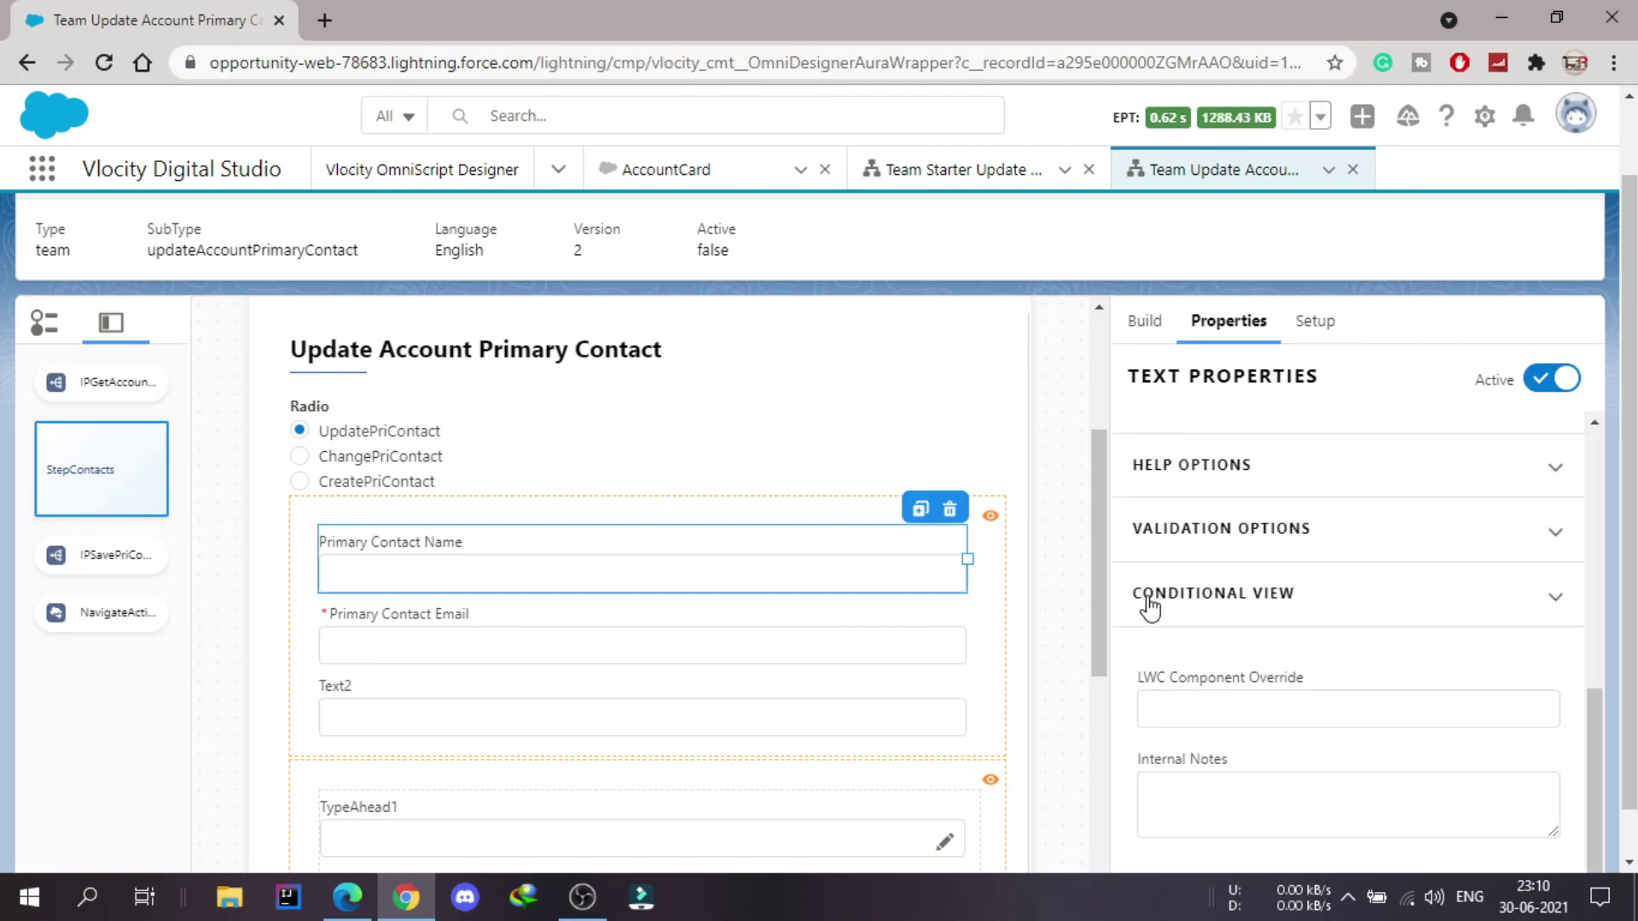
left_click(1286, 599)
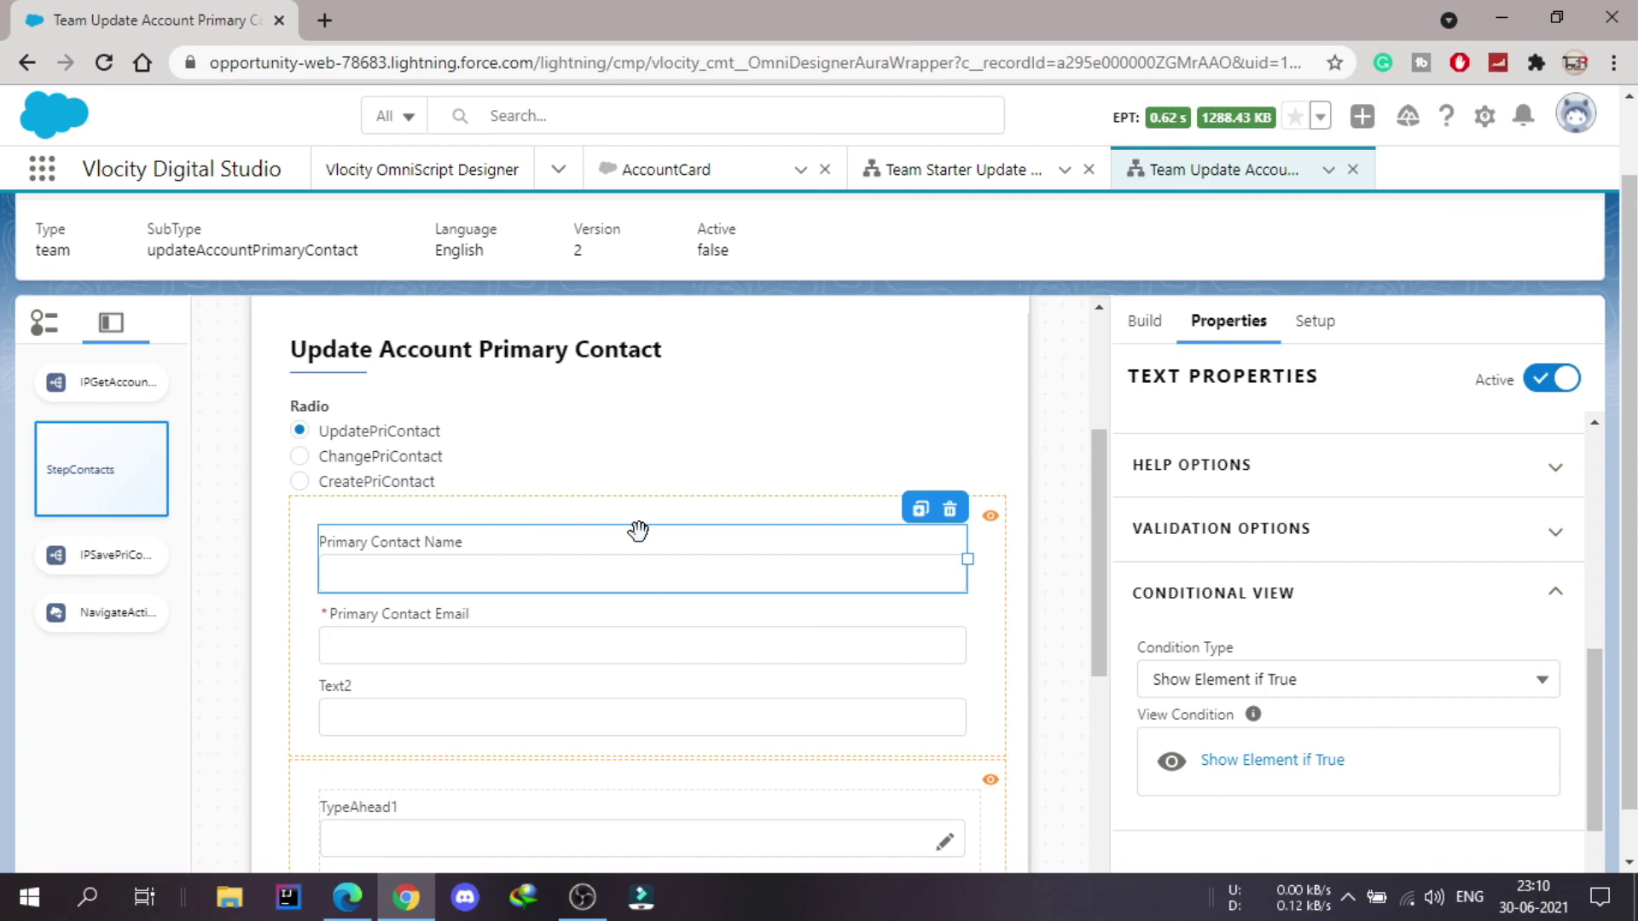
scroll(639, 530, "down", 2)
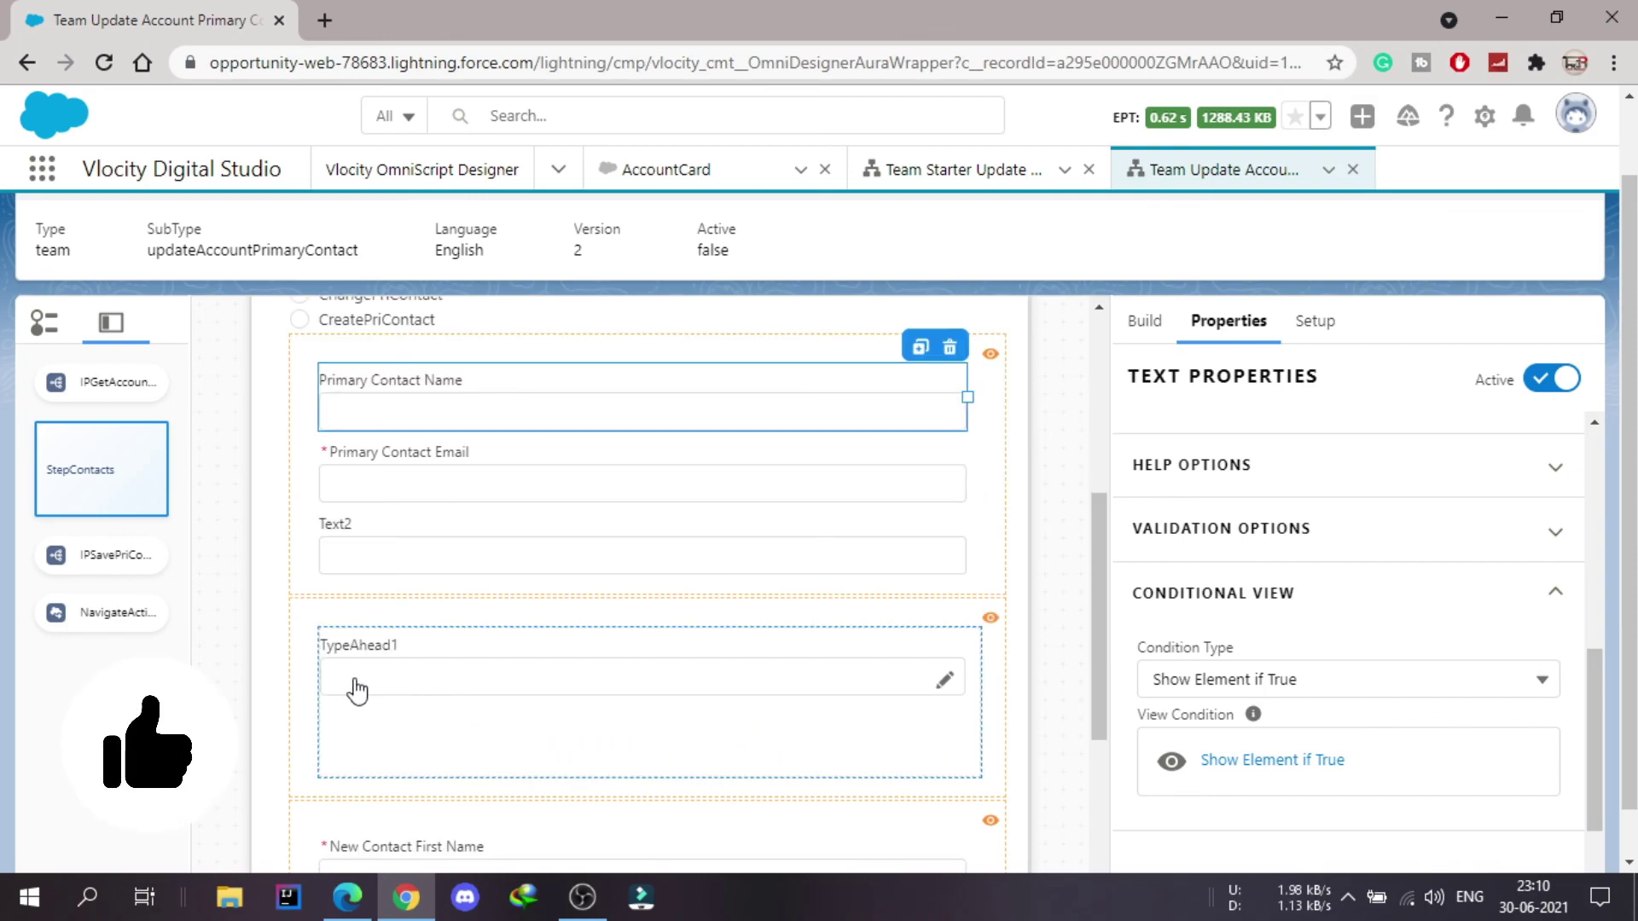